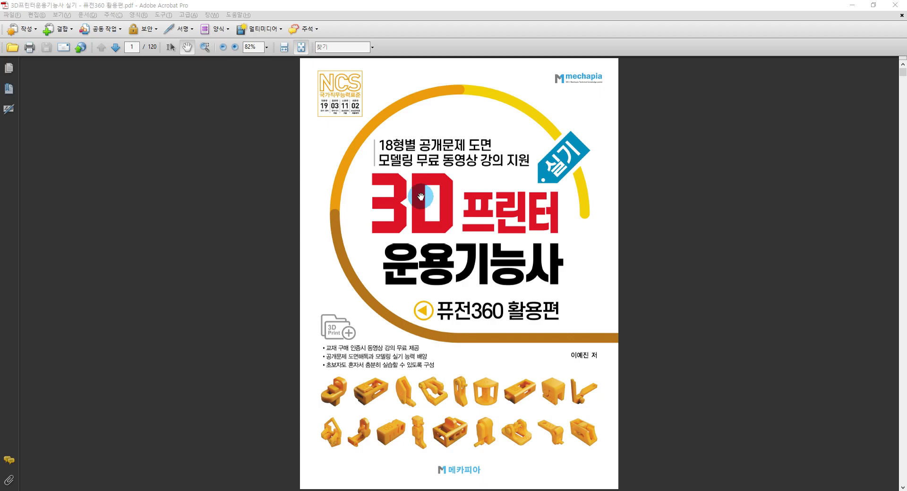
# Go to page 61 of the exam drawing PDF.
pyautogui.click(135, 47)
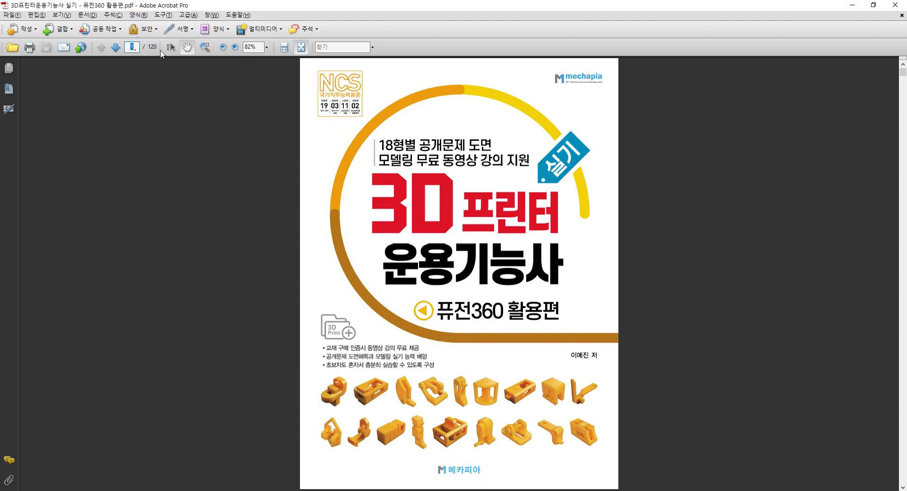
pyautogui.write('61')
pyautogui.press('Return')
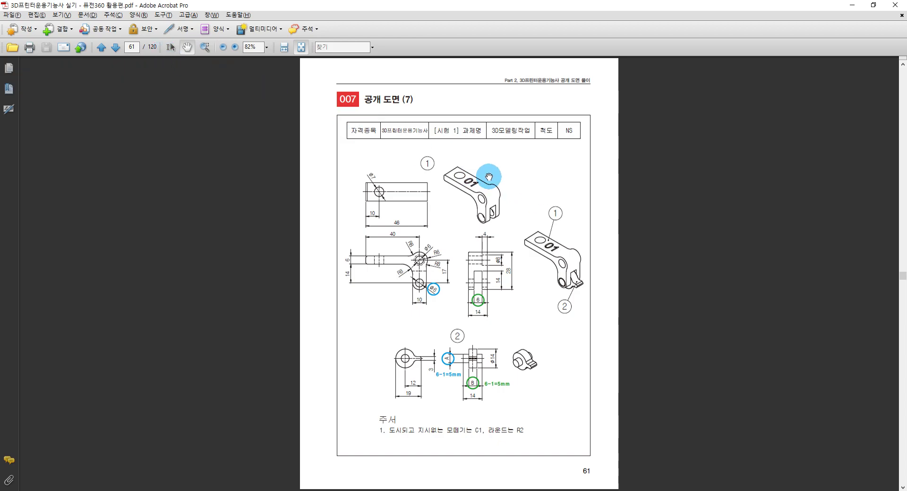
# Circle the bracket's front view with a red freehand ink loop.
pyautogui.keyDown('ctrl'); pyautogui.scroll(2, 400, 163); pyautogui.keyUp('ctrl')
pyautogui.keyDown('ctrl'); pyautogui.scroll(1, 400, 163); pyautogui.keyUp('ctrl')
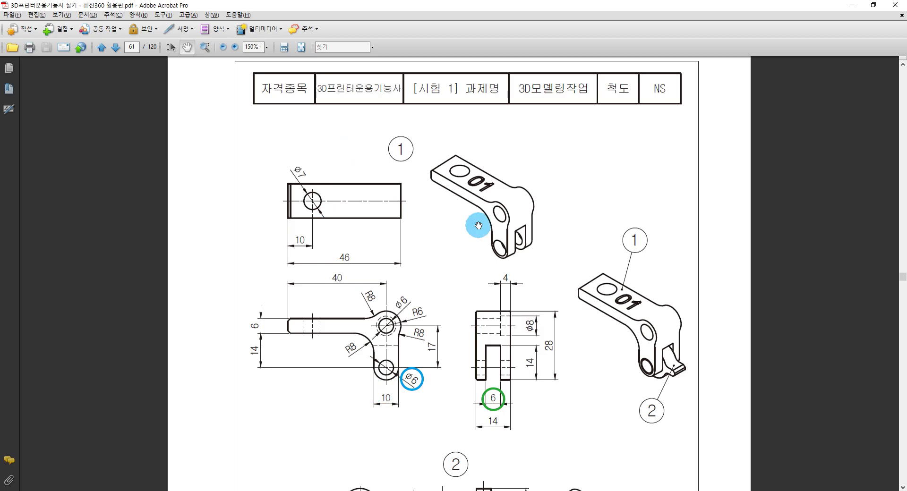
pyautogui.scroll(-1, 461, 416)
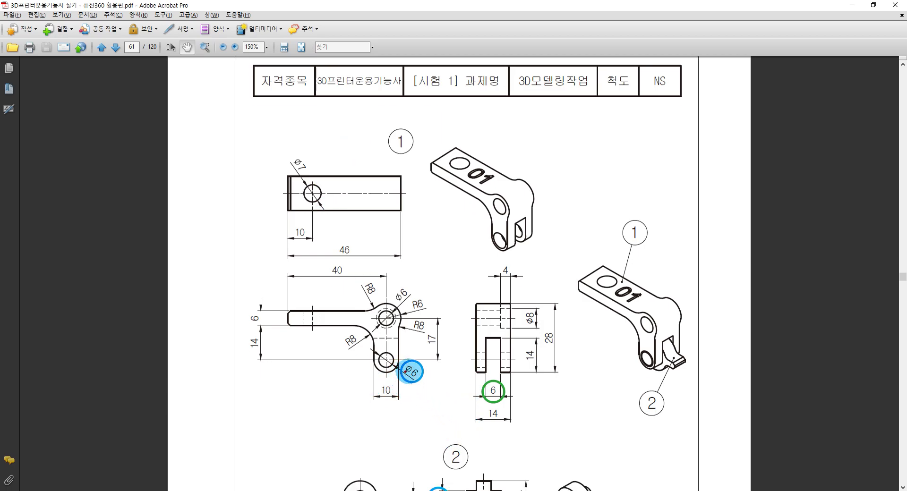
pyautogui.moveTo(405, 376)
pyautogui.mouseDown()
pyautogui.moveTo(285, 374)
pyautogui.moveTo(418, 274)
pyautogui.moveTo(411, 389)
pyautogui.mouseUp()
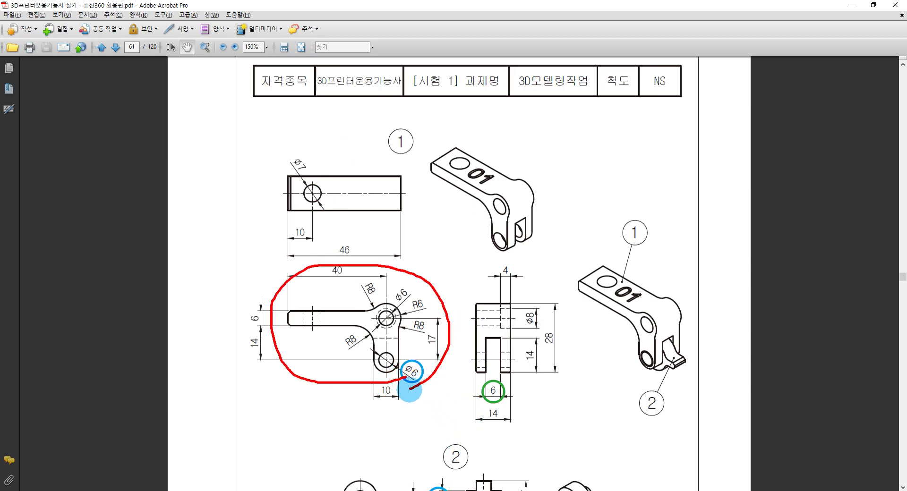
# Zoom in and add red ink ticks at the arm end's upper and lower corners, then clear them.
pyautogui.keyDown('ctrl'); pyautogui.scroll(2, 385, 360); pyautogui.keyUp('ctrl')
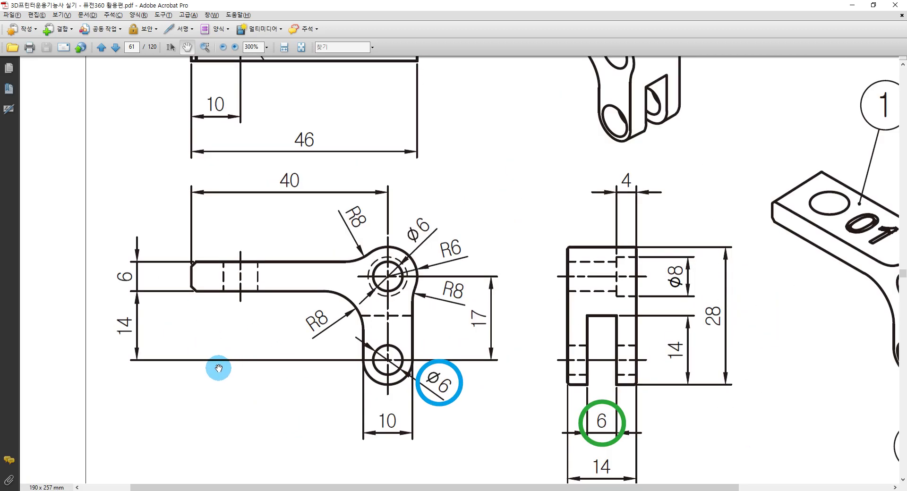
pyautogui.hotkey('ctrl', '2')
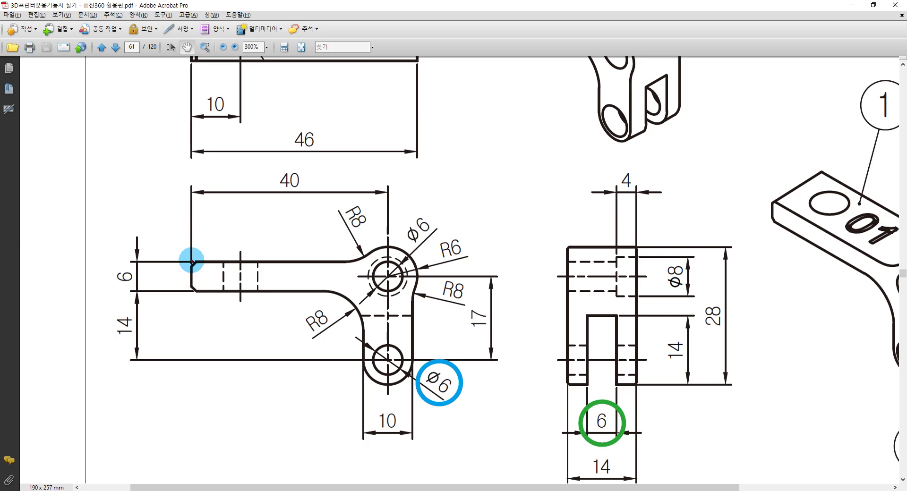
pyautogui.moveTo(189, 265); pyautogui.dragTo(201, 255)
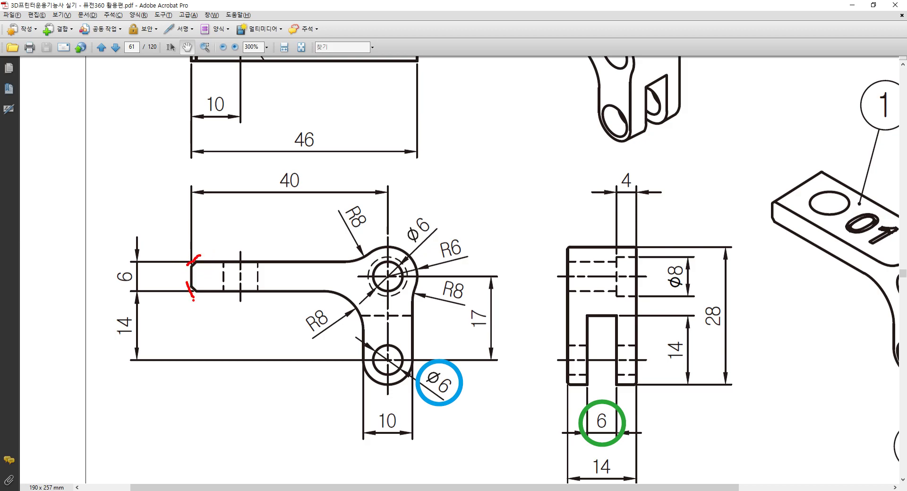
pyautogui.moveTo(194, 299); pyautogui.dragTo(191, 298)
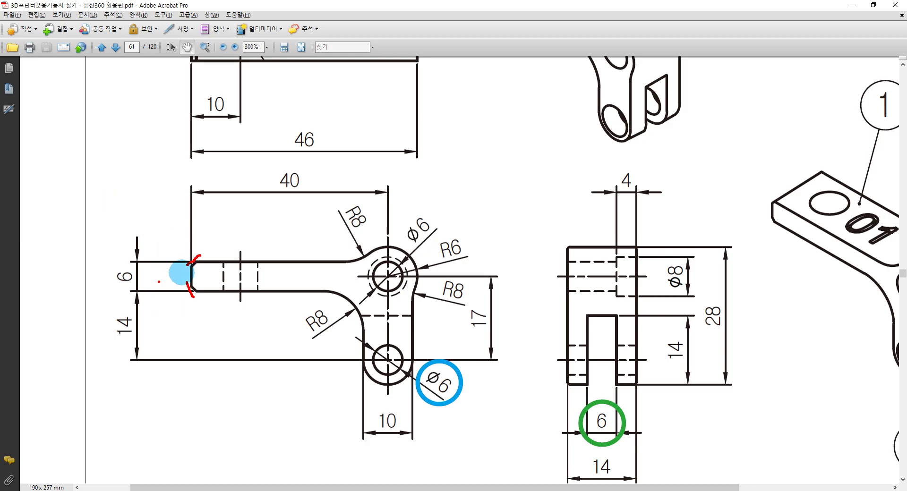
pyautogui.press('Escape')
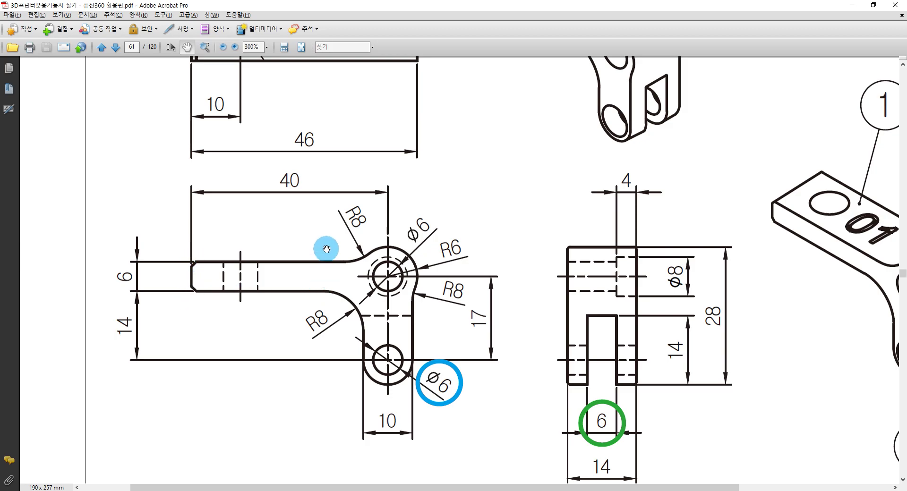
# Circle the three R8 labels in red, erase them, and start tracing the arm's left end.
pyautogui.moveTo(369, 225); pyautogui.dragTo(356, 231)
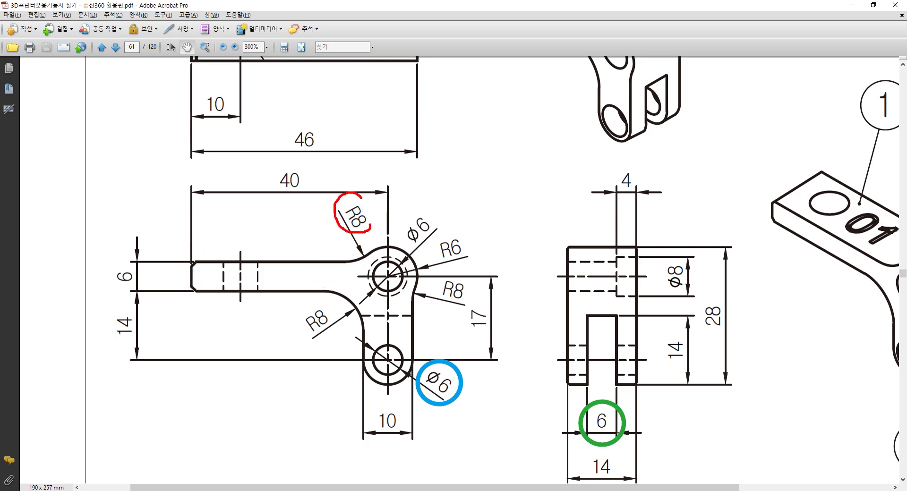
pyautogui.moveTo(363, 195); pyautogui.dragTo(369, 228)
pyautogui.moveTo(308, 305); pyautogui.dragTo(327, 331)
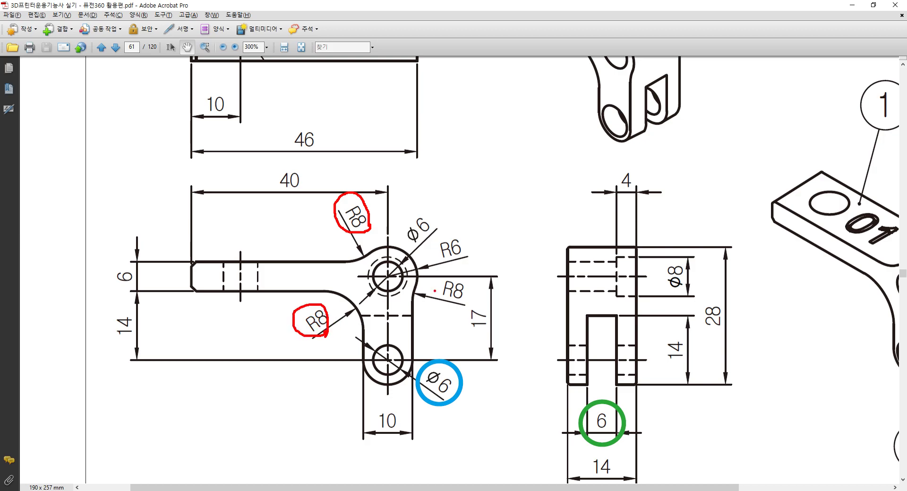
pyautogui.moveTo(470, 299); pyautogui.dragTo(461, 306)
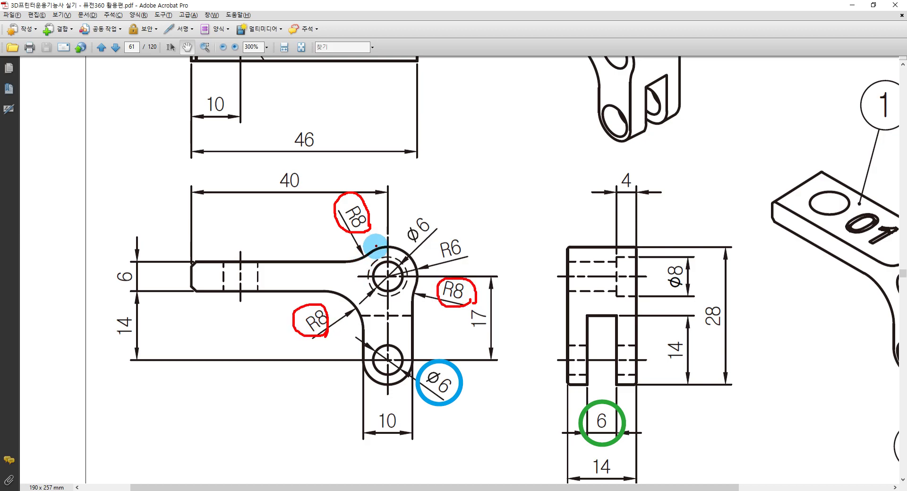
pyautogui.moveTo(378, 248); pyautogui.dragTo(341, 259)
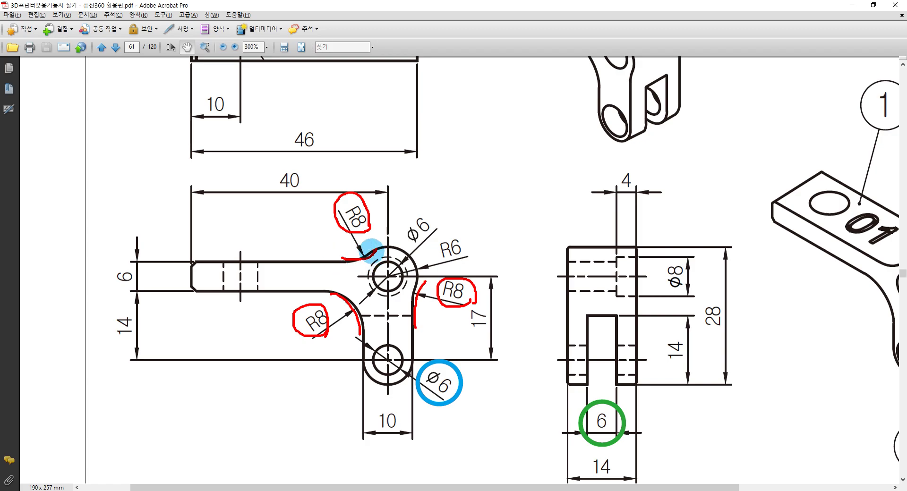
pyautogui.click(212, 274)
pyautogui.press('Escape')
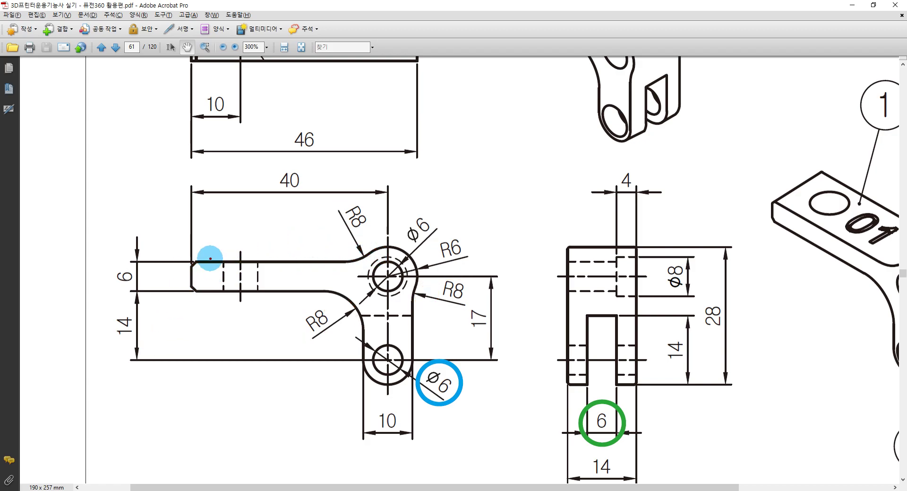
pyautogui.moveTo(190, 261)
pyautogui.mouseDown()
pyautogui.moveTo(192, 291)
pyautogui.moveTo(265, 292)
pyautogui.mouseUp()
# Trace the arm and boss outline of the part in red ink.
pyautogui.moveTo(346, 291)
pyautogui.mouseDown()
pyautogui.moveTo(254, 292)
pyautogui.moveTo(357, 289)
pyautogui.mouseUp()
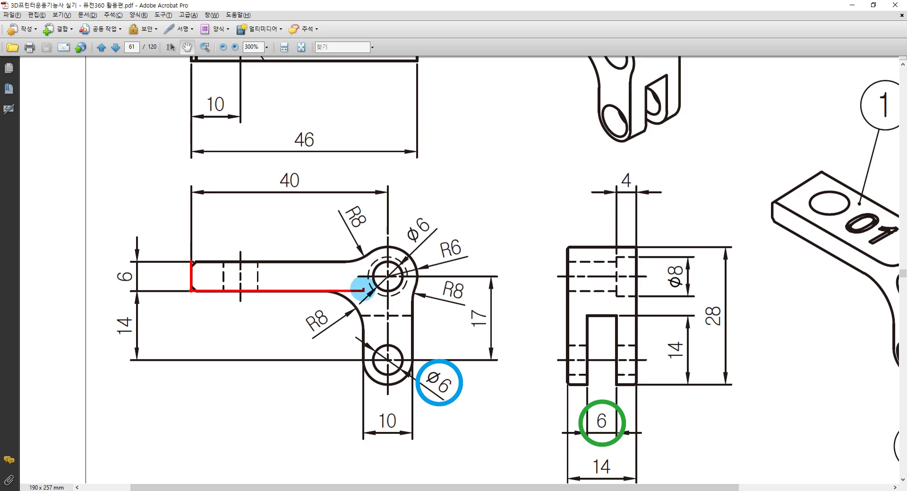
pyautogui.click(406, 372)
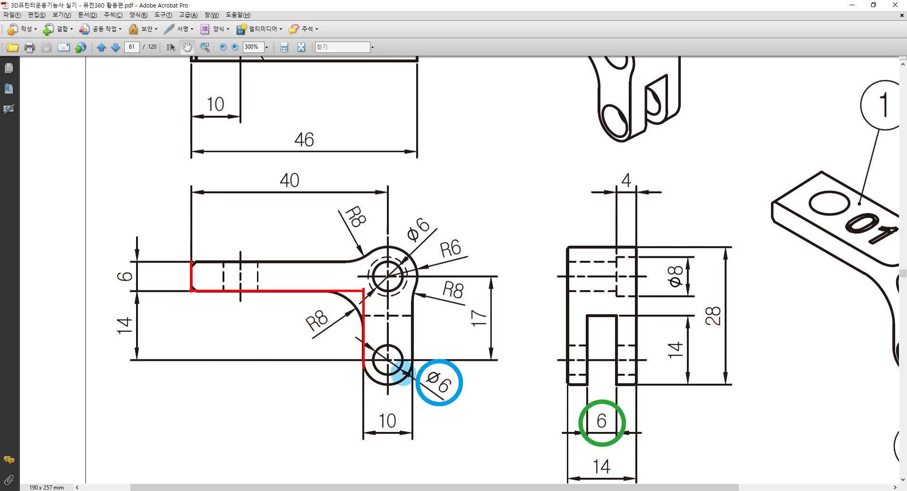
pyautogui.moveTo(400, 374)
pyautogui.mouseDown()
pyautogui.moveTo(368, 372)
pyautogui.moveTo(416, 364)
pyautogui.moveTo(410, 288)
pyautogui.mouseUp()
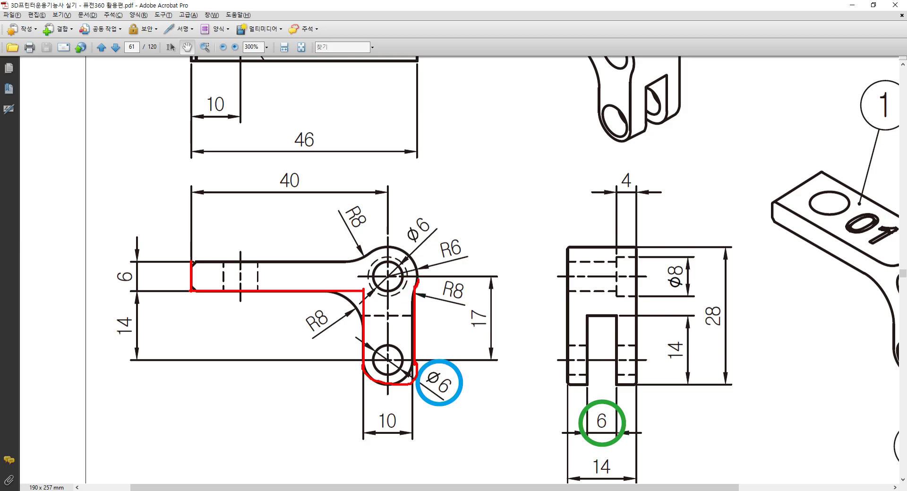
pyautogui.moveTo(406, 256)
pyautogui.mouseDown()
pyautogui.moveTo(374, 247)
pyautogui.moveTo(362, 257)
pyautogui.mouseUp()
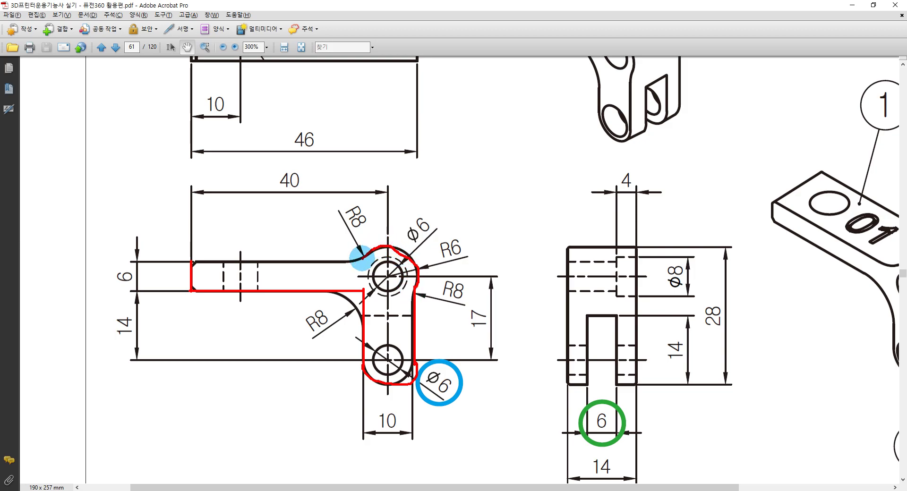
pyautogui.click(361, 263)
pyautogui.click(360, 263)
pyautogui.moveTo(250, 262); pyautogui.dragTo(192, 263)
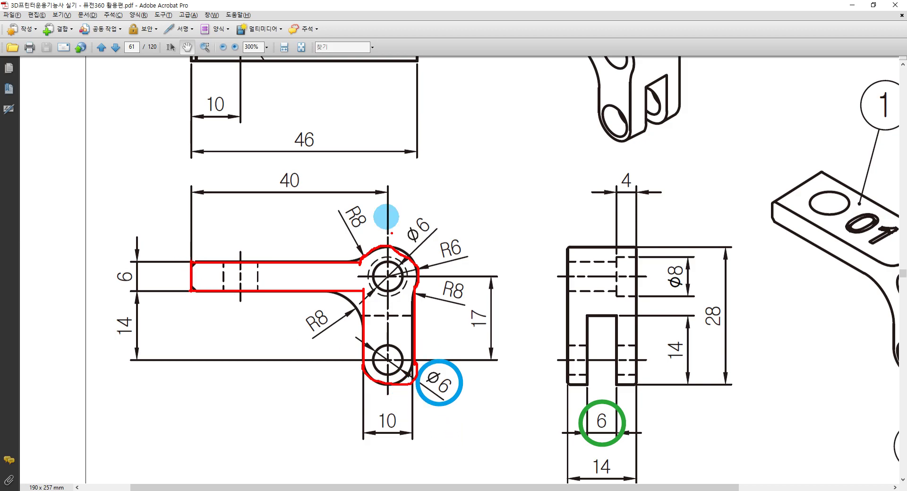
# Erase the red outline and draw an arc along the upper boss's R6 edge.
pyautogui.moveTo(361, 232); pyautogui.dragTo(398, 224)
pyautogui.click(188, 249)
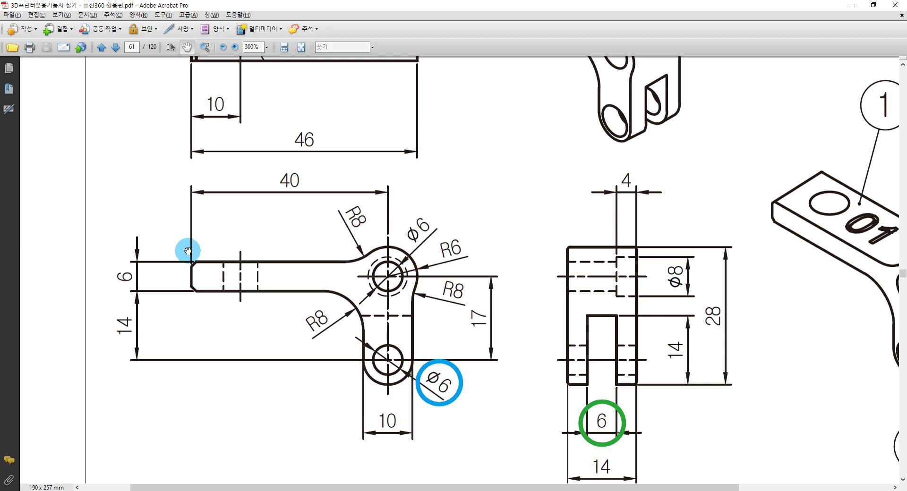
pyautogui.click(178, 366)
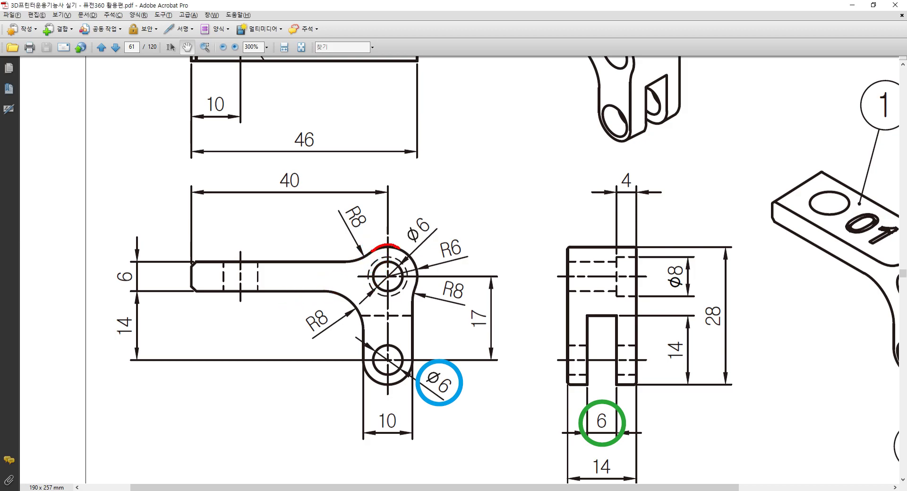
pyautogui.moveTo(400, 246); pyautogui.dragTo(398, 299)
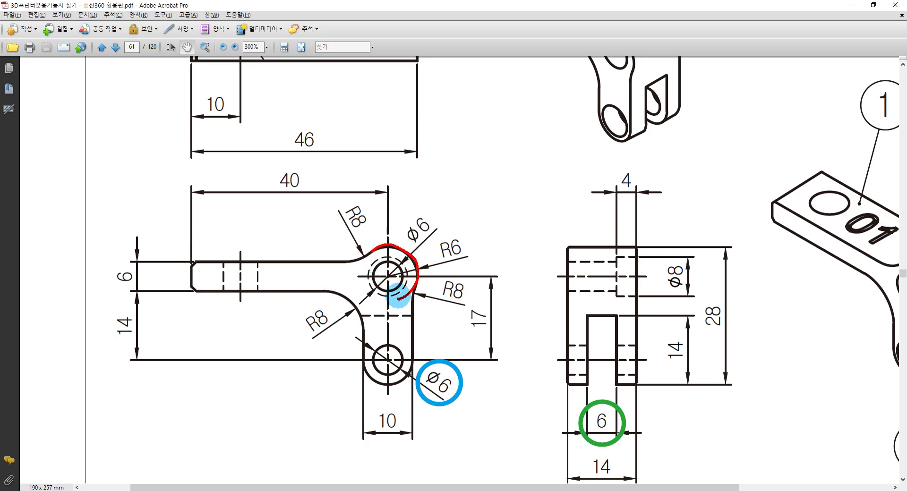
pyautogui.keyDown('ctrl'); pyautogui.scroll(3, 412, 261); pyautogui.keyUp('ctrl')
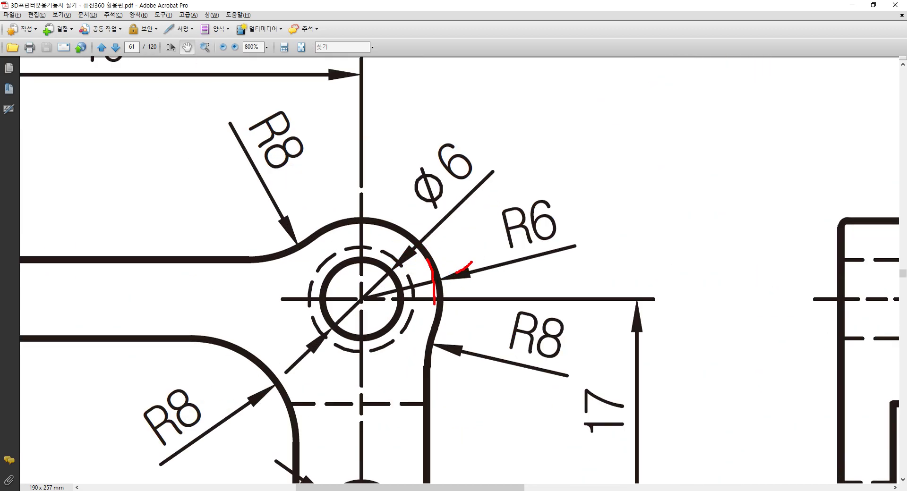
pyautogui.moveTo(293, 111); pyautogui.dragTo(251, 184)
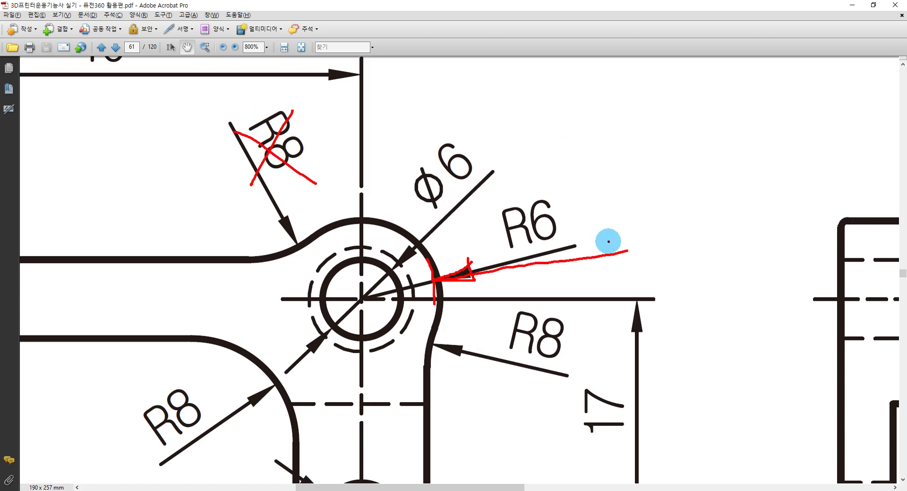
pyautogui.moveTo(370, 214); pyautogui.dragTo(337, 217)
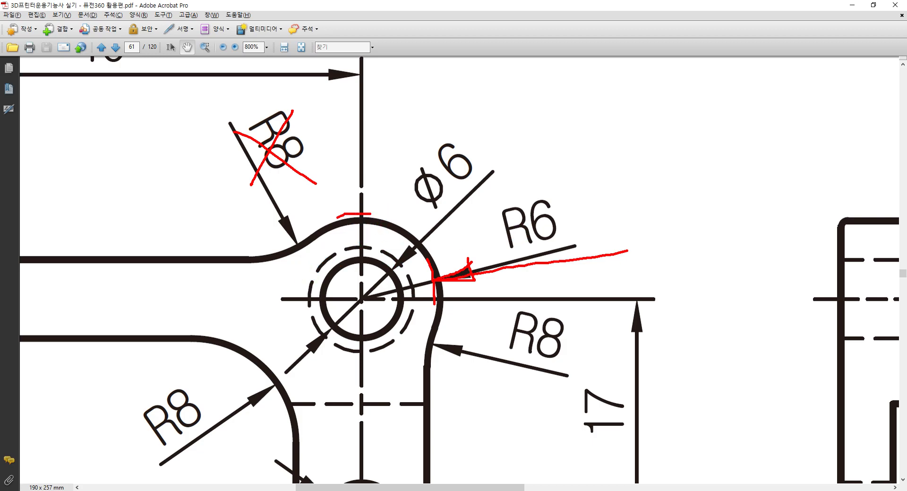
pyautogui.moveTo(311, 377); pyautogui.dragTo(380, 203)
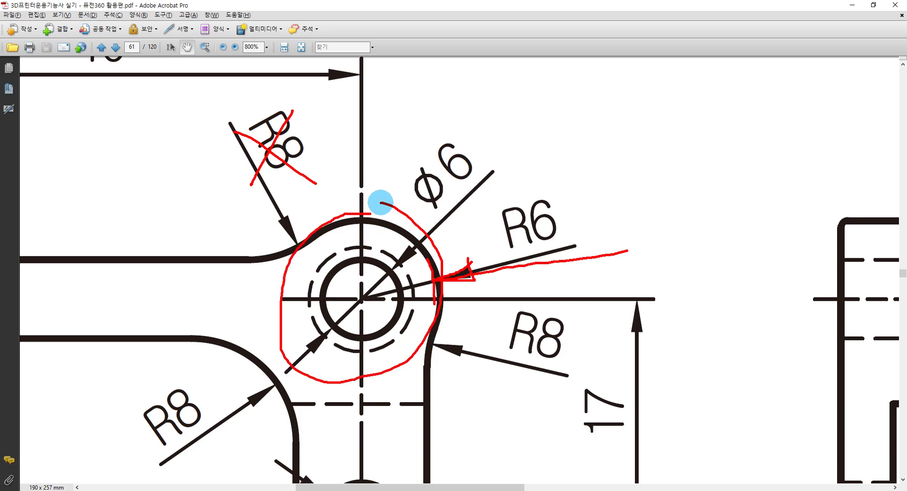
pyautogui.press('Escape')
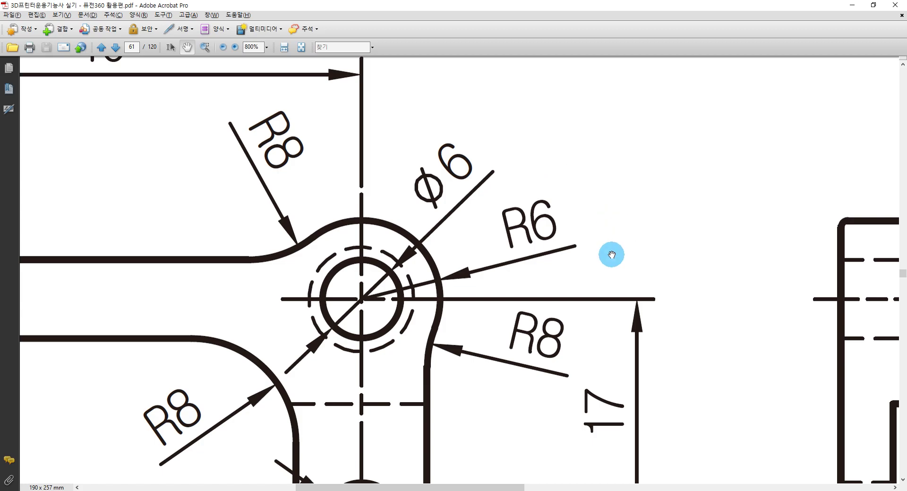
pyautogui.keyDown('ctrl'); pyautogui.scroll(-2, 569, 227); pyautogui.keyUp('ctrl')
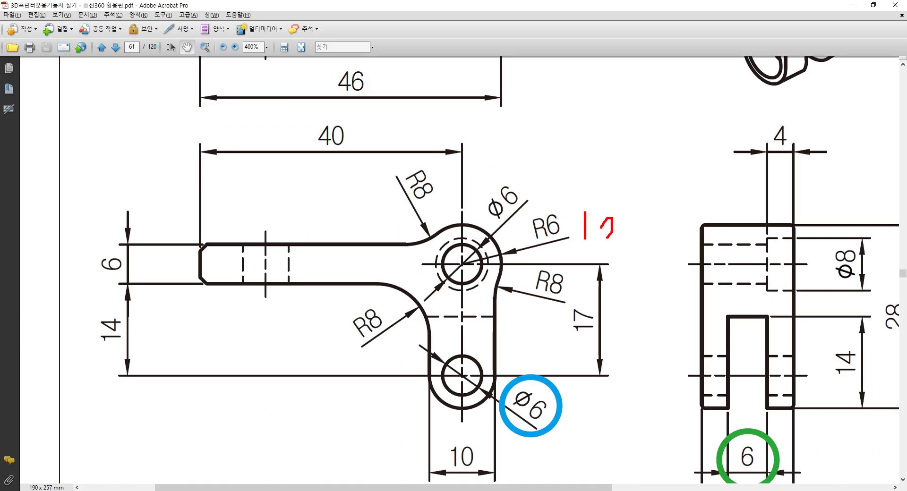
pyautogui.keyDown('ctrl'); pyautogui.scroll(-1, 582, 215); pyautogui.keyUp('ctrl')
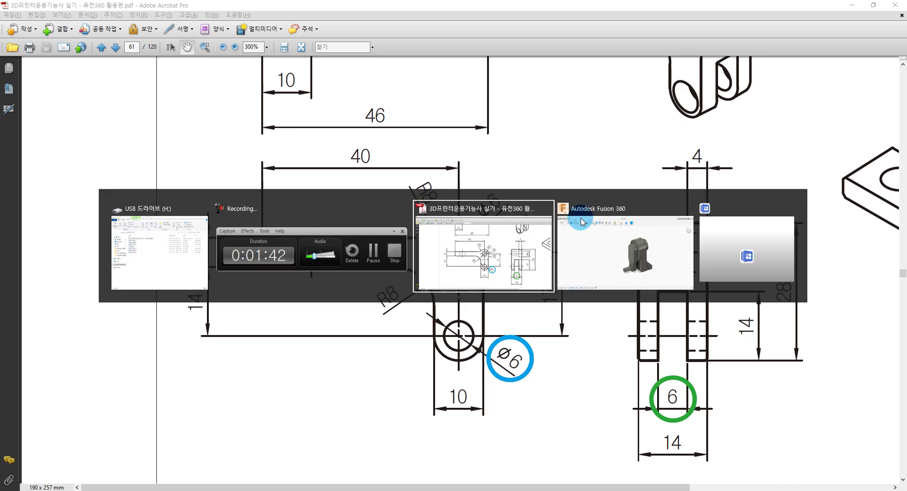
# Switch to Fusion 360 and start a new empty design.
pyautogui.hotkey('alt', 'Tab')
pyautogui.press('Tab')
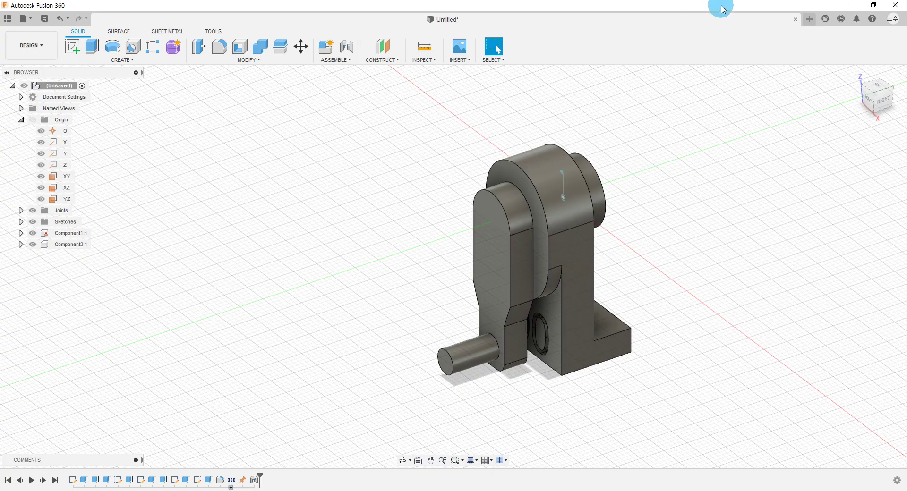
pyautogui.click(810, 19)
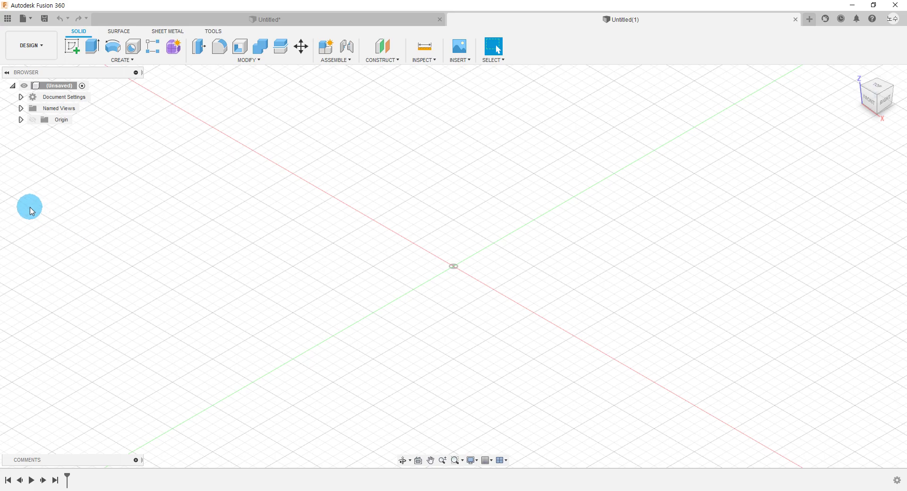
# Create a sketch on the XZ plane and close the earlier design without saving.
pyautogui.click(21, 120)
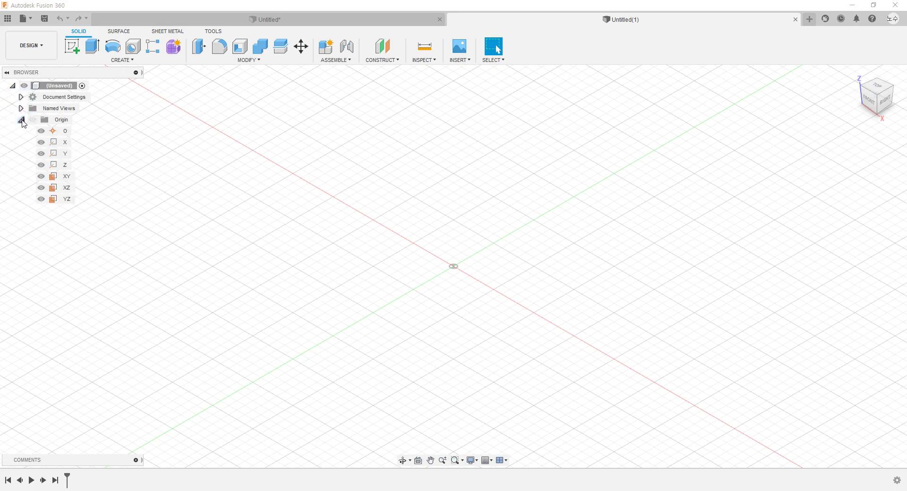
pyautogui.rightClick(67, 188)
pyautogui.click(101, 212)
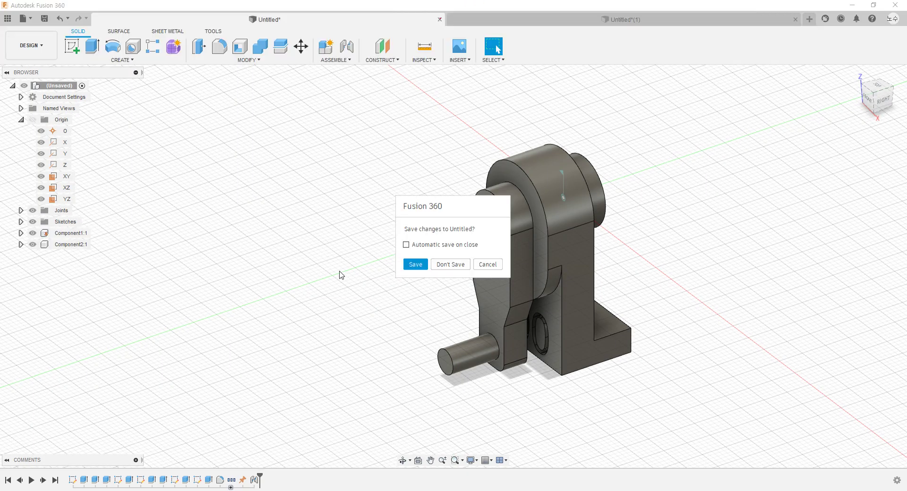
pyautogui.click(450, 264)
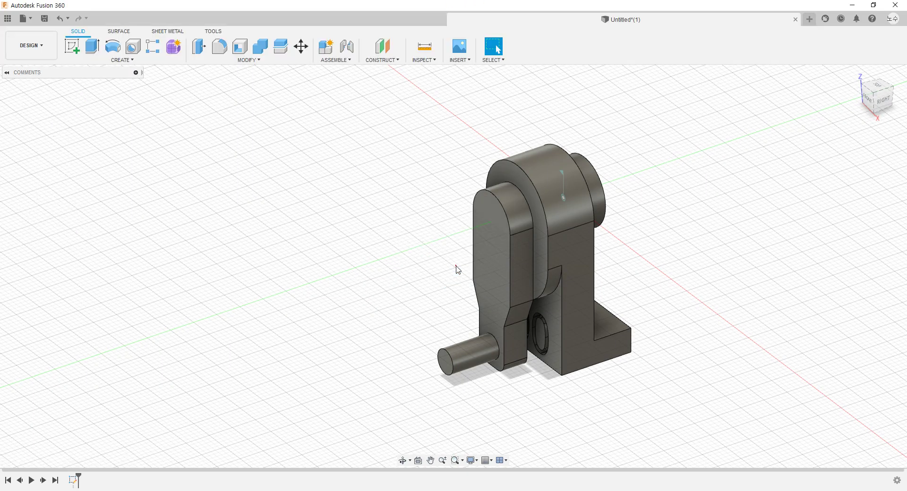
pyautogui.moveTo(535, 341); pyautogui.dragTo(500, 345, button='middle')
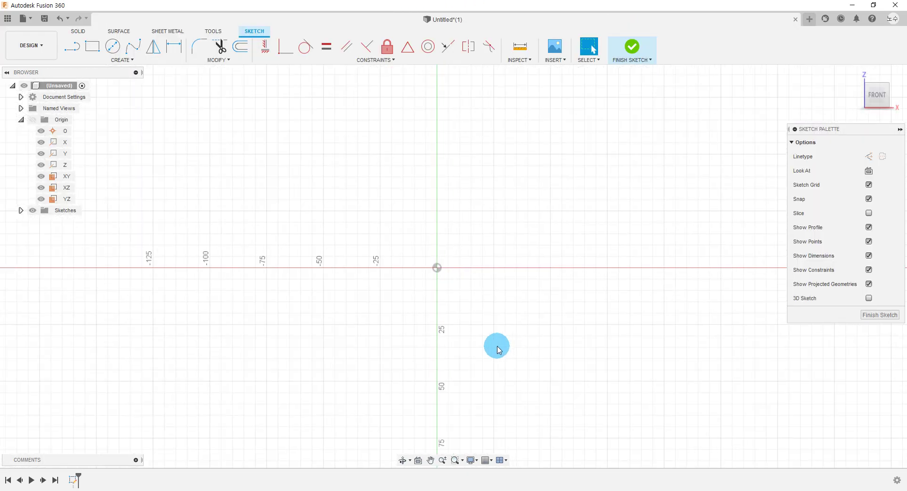
# Draw a Ø12 mm center-diameter circle on the origin.
pyautogui.click(123, 60)
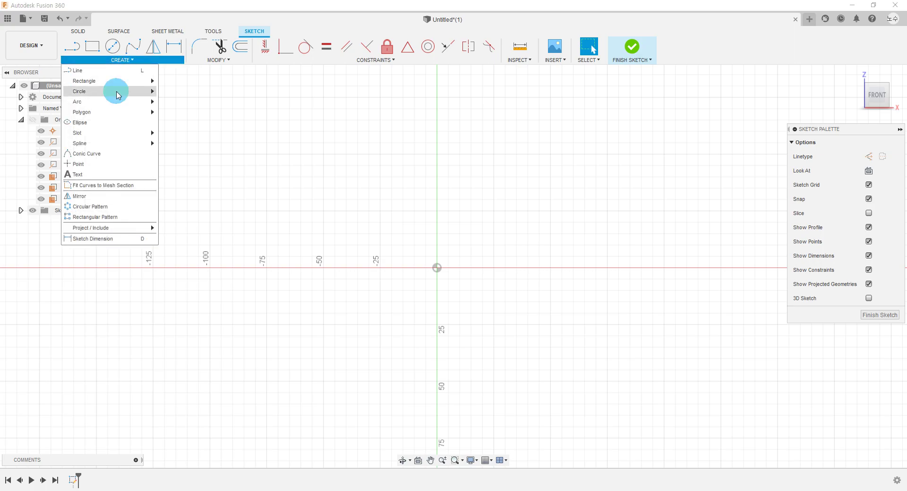
pyautogui.moveTo(107, 92)
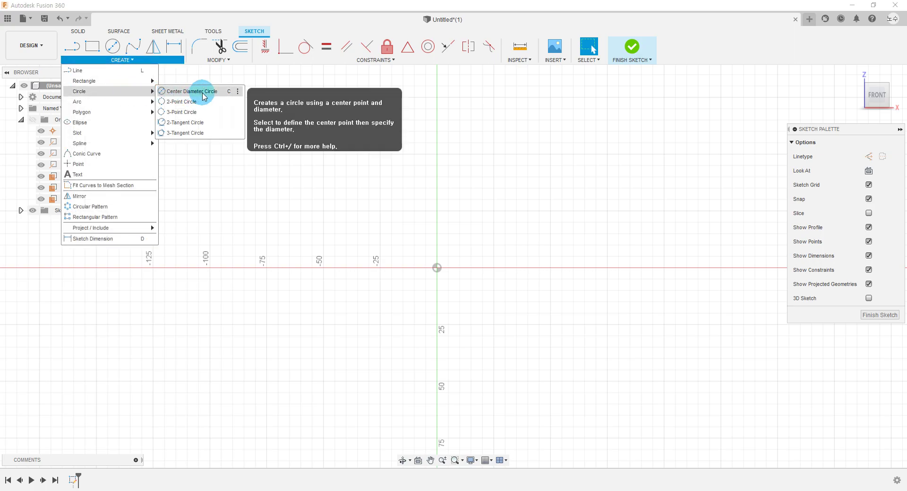
pyautogui.click(204, 92)
pyautogui.click(436, 268)
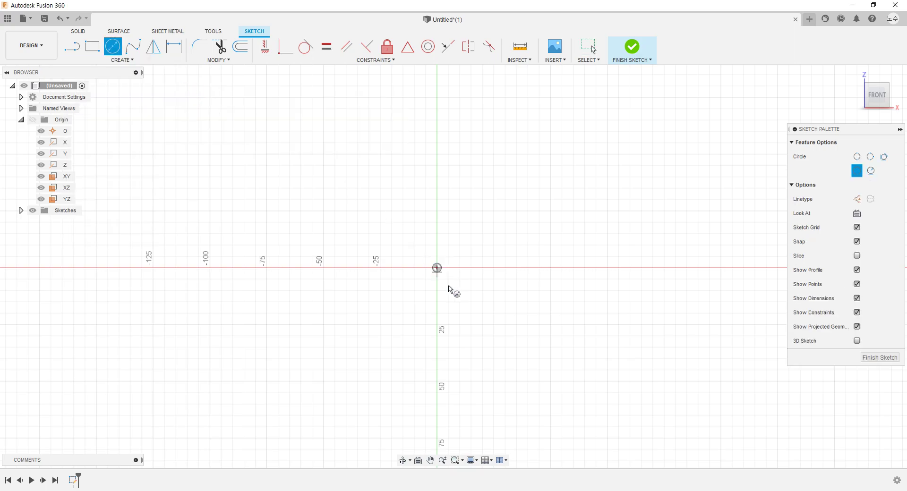
pyautogui.write('12')
pyautogui.press('Return')
pyautogui.press('Escape')
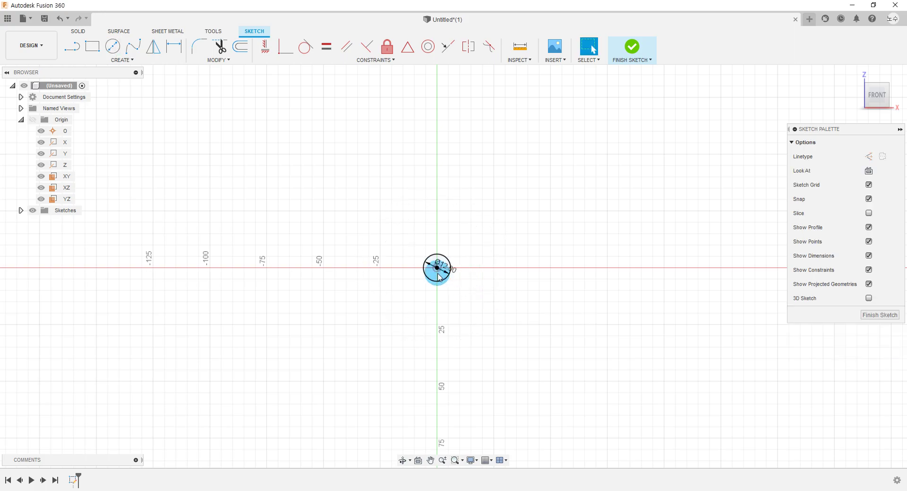
# Move the Ø12.00 dimension to the circle's upper right.
pyautogui.scroll(5, 437, 267)
pyautogui.scroll(3, 431, 270)
pyautogui.moveTo(511, 265); pyautogui.dragTo(493, 247)
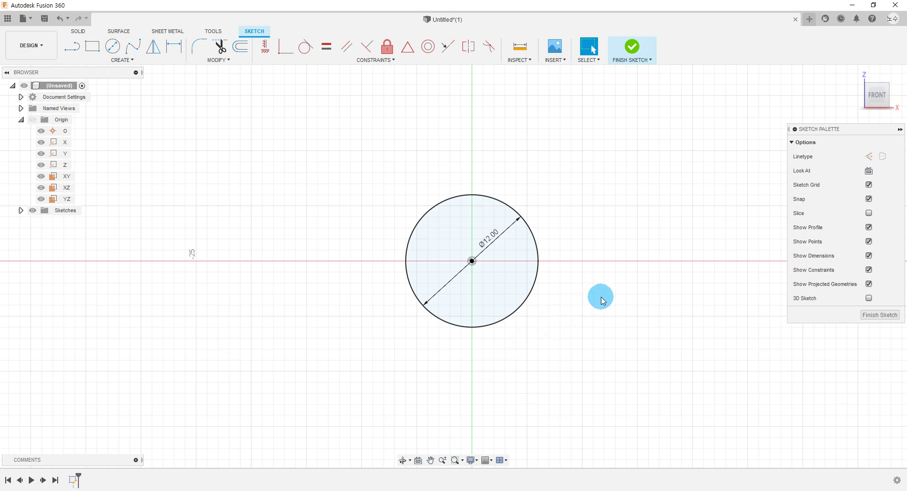
pyautogui.scroll(-1, 606, 302)
pyautogui.moveTo(384, 309); pyautogui.dragTo(400, 296, button='middle')
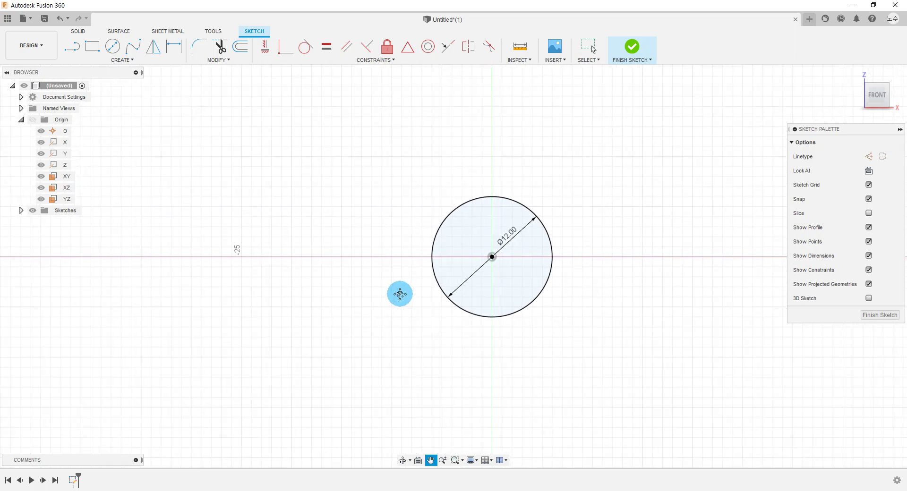
pyautogui.click(73, 47)
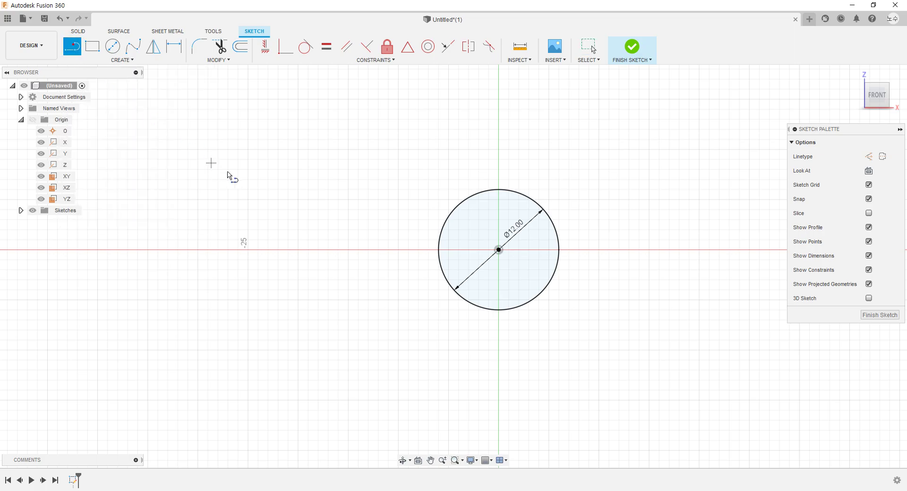
# Draw a horizontal line running left from the circle's top edge.
pyautogui.moveTo(436, 211); pyautogui.dragTo(498, 208, button='middle')
pyautogui.click(518, 216)
pyautogui.moveTo(514, 210); pyautogui.dragTo(531, 212)
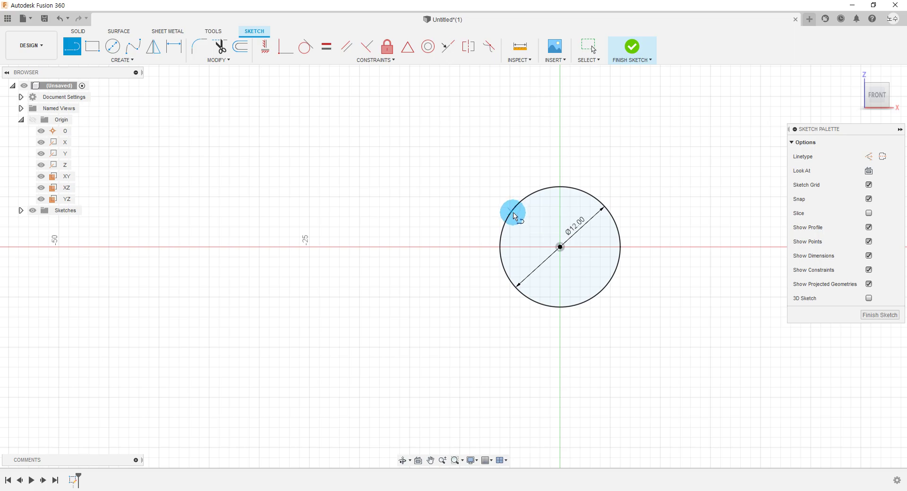
pyautogui.scroll(-2, 515, 215)
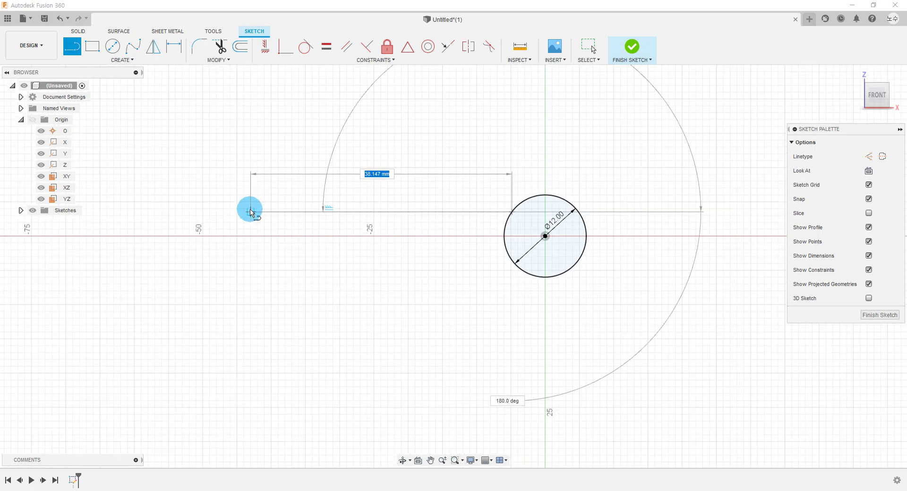
pyautogui.click(311, 212)
pyautogui.press('Escape')
pyautogui.click(110, 131)
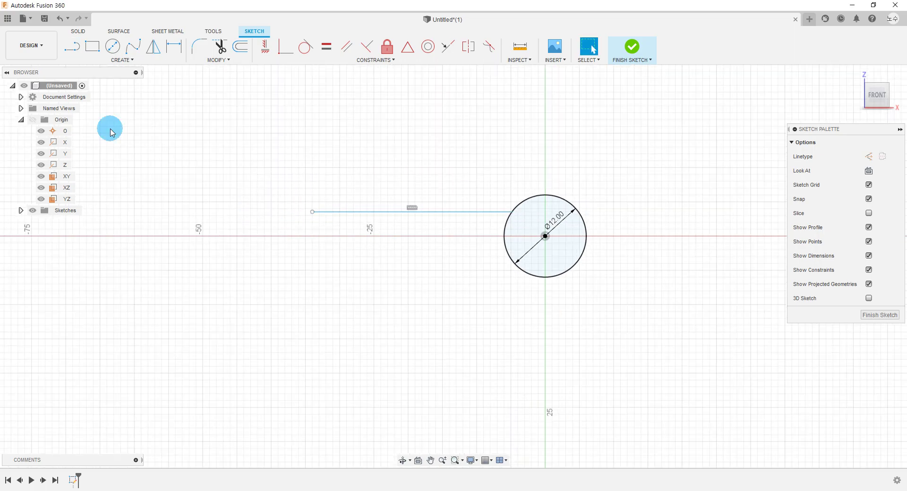
# Draw a vertical line down from the circle's right side and shorten its lower end.
pyautogui.click(73, 47)
pyautogui.scroll(-1, 496, 227)
pyautogui.moveTo(556, 269); pyautogui.dragTo(585, 190, button='middle')
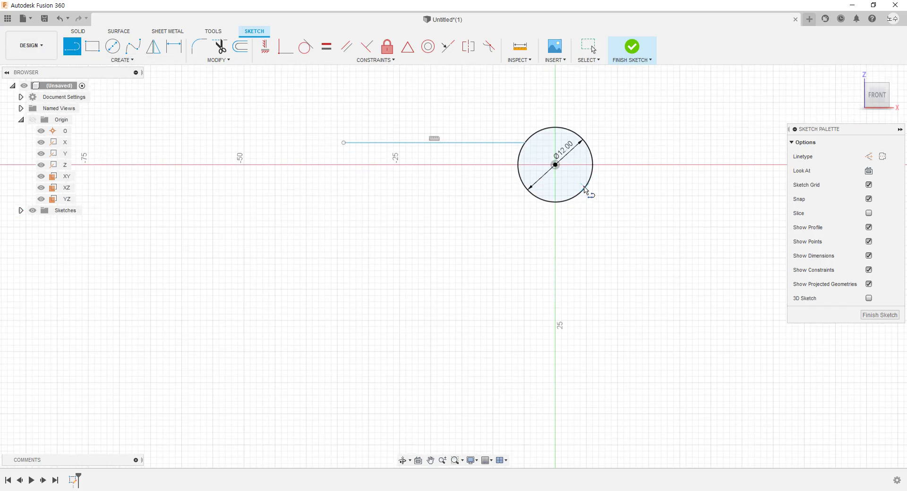
pyautogui.click(584, 188)
pyautogui.click(585, 352)
pyautogui.press('Escape')
pyautogui.moveTo(651, 371); pyautogui.dragTo(647, 370, button='middle')
pyautogui.moveTo(582, 351); pyautogui.dragTo(581, 320)
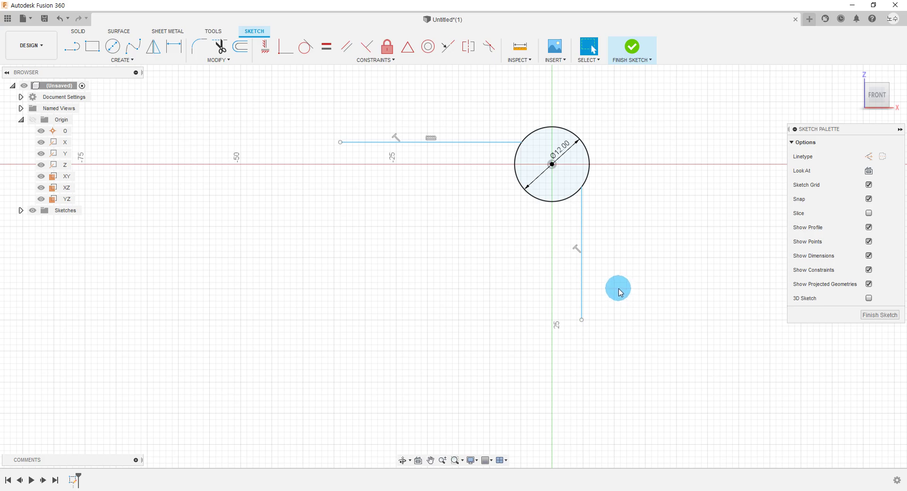
pyautogui.scroll(1, 621, 292)
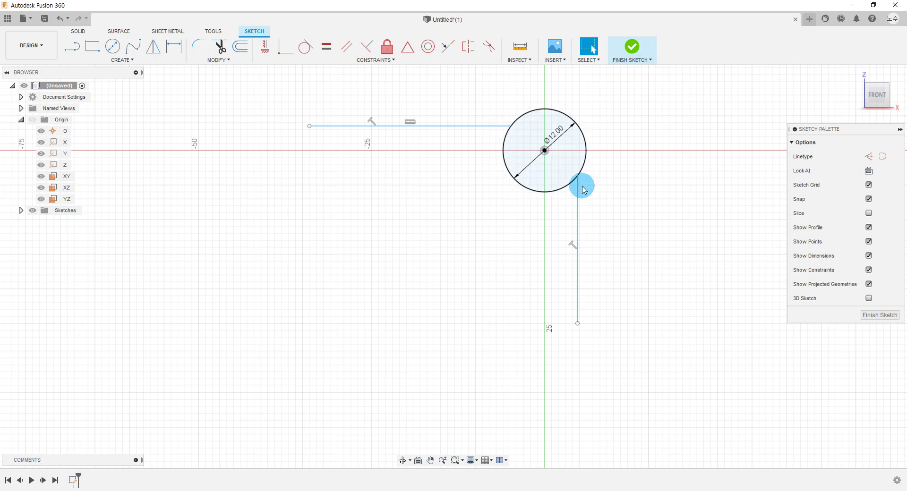
# Trim away the circle's lower-left arc, leaving the upper-right arc joining both lines.
pyautogui.click(235, 62)
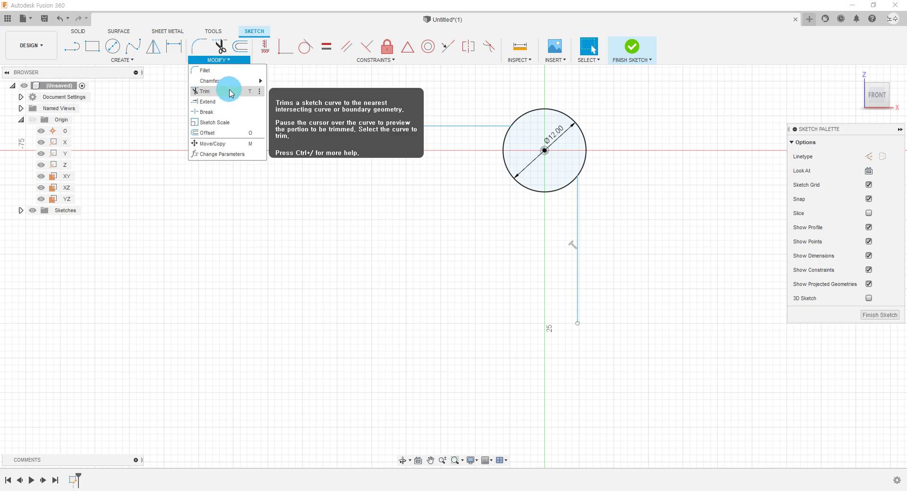
pyautogui.click(231, 93)
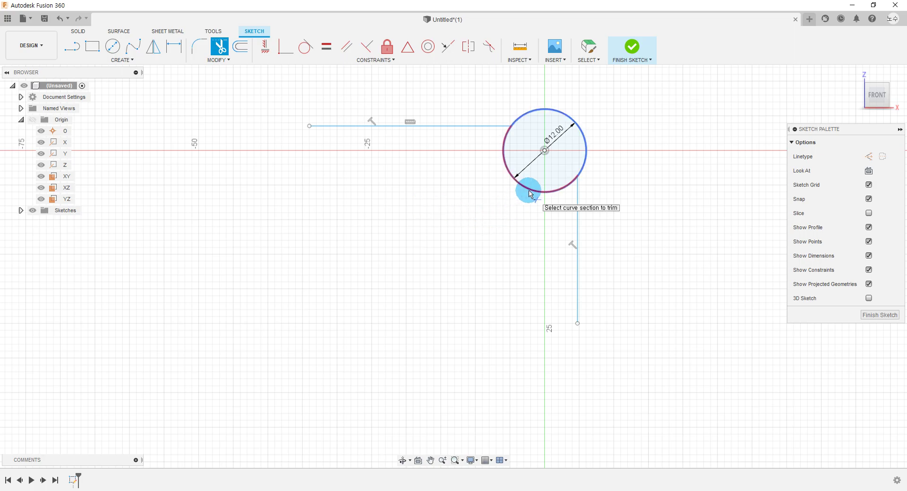
pyautogui.moveTo(425, 115); pyautogui.dragTo(453, 115)
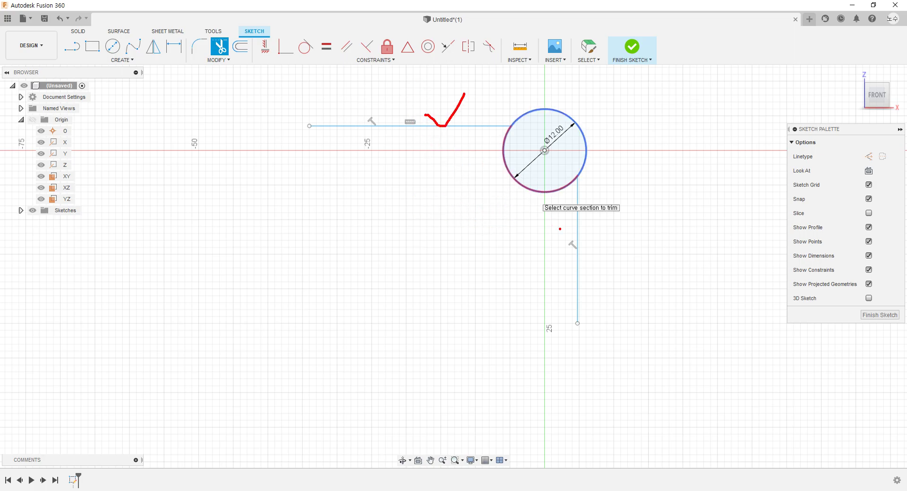
pyautogui.moveTo(575, 242); pyautogui.dragTo(633, 215)
pyautogui.moveTo(576, 177); pyautogui.dragTo(506, 126)
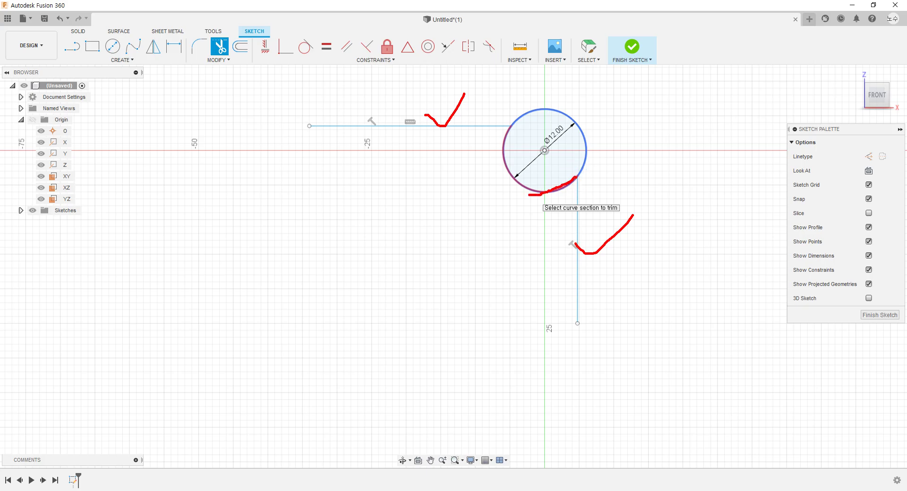
pyautogui.press('Escape')
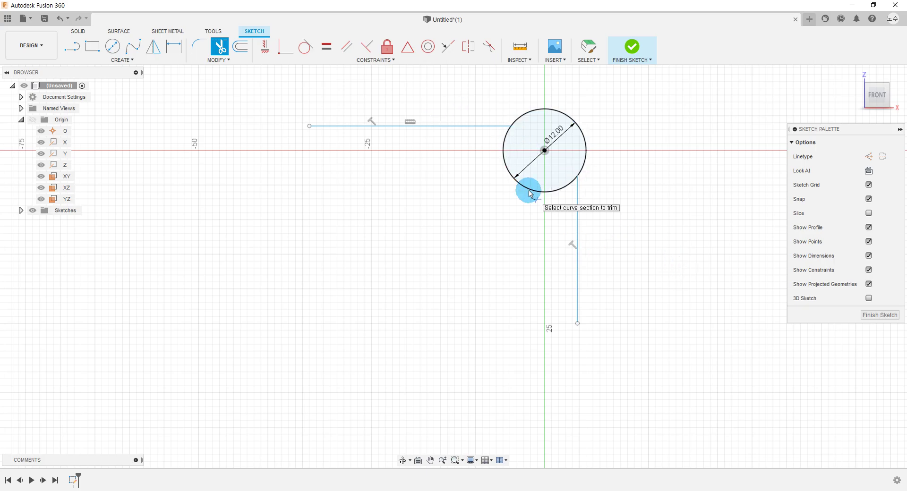
pyautogui.click(530, 193)
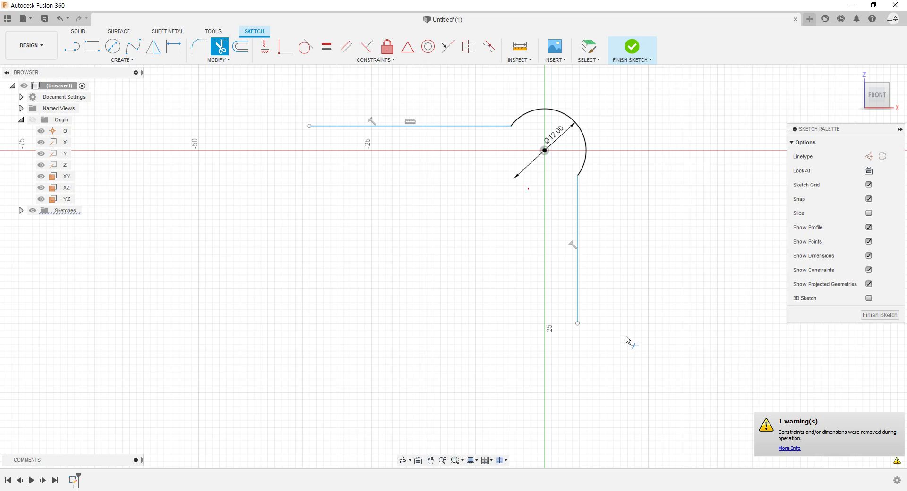
pyautogui.press('Escape')
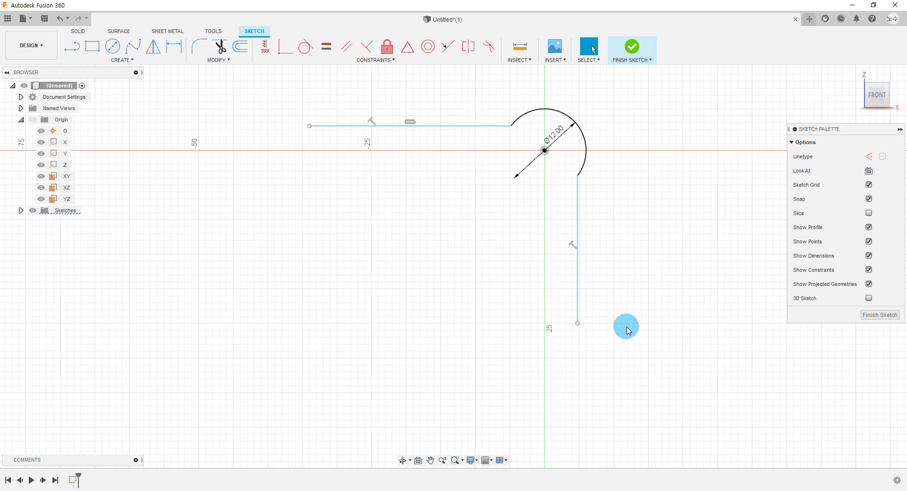
pyautogui.hotkey('alt', 'Tab')
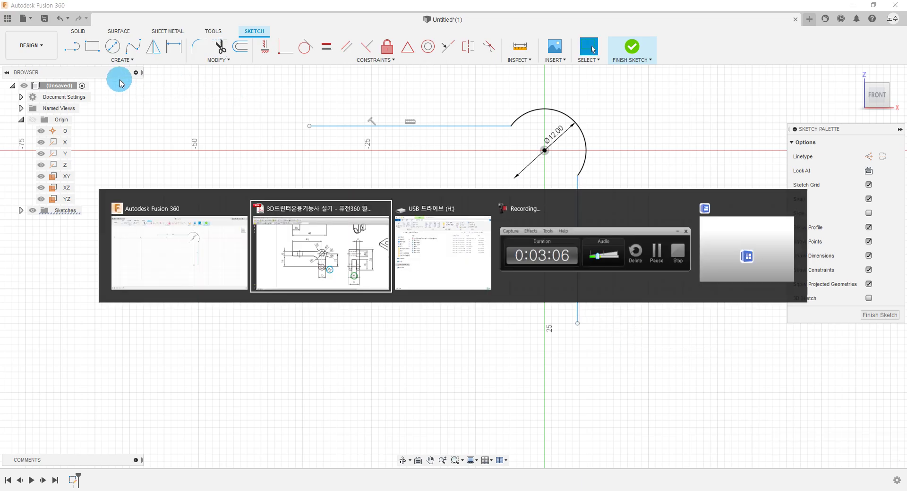
pyautogui.moveTo(262, 238); pyautogui.dragTo(259, 272)
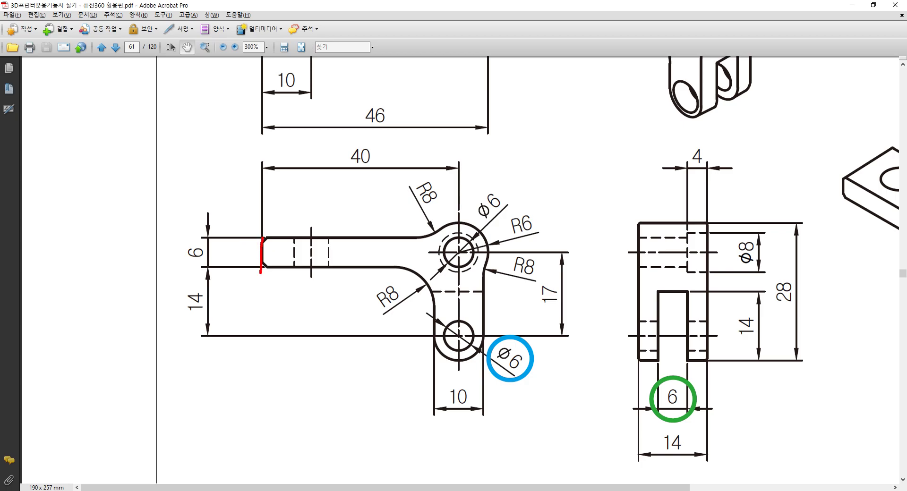
pyautogui.moveTo(433, 266); pyautogui.dragTo(436, 316)
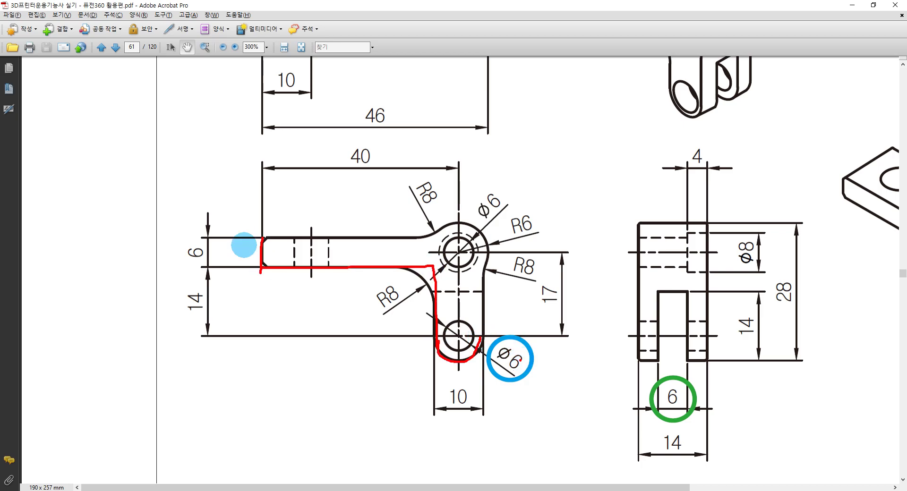
pyautogui.press('Escape')
pyautogui.hotkey('alt', 'Tab')
pyautogui.click(71, 46)
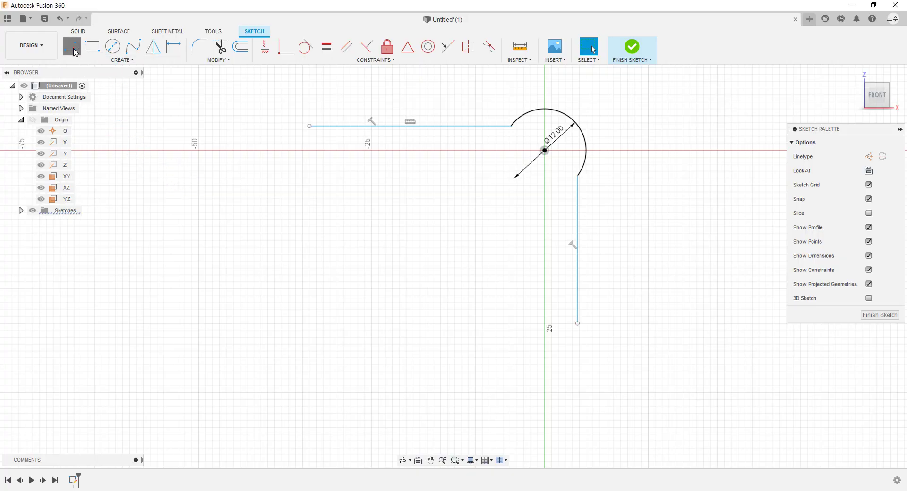
# Draw the arm's left end, bottom edge and leg's left side, closing with a tangent arc.
pyautogui.click(310, 126)
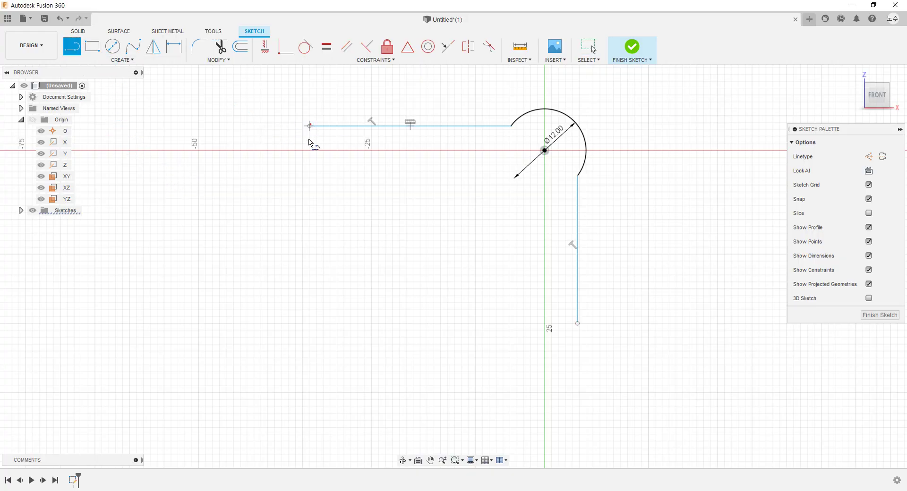
pyautogui.click(309, 164)
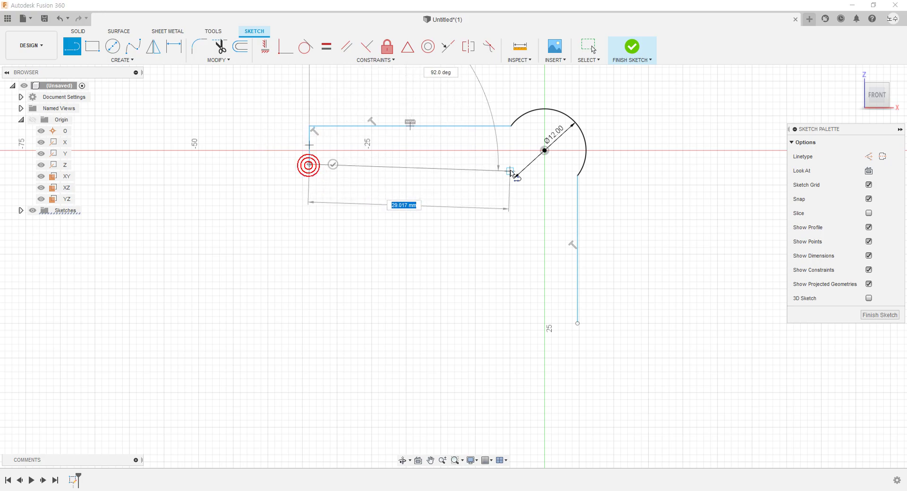
pyautogui.click(510, 164)
pyautogui.click(513, 164)
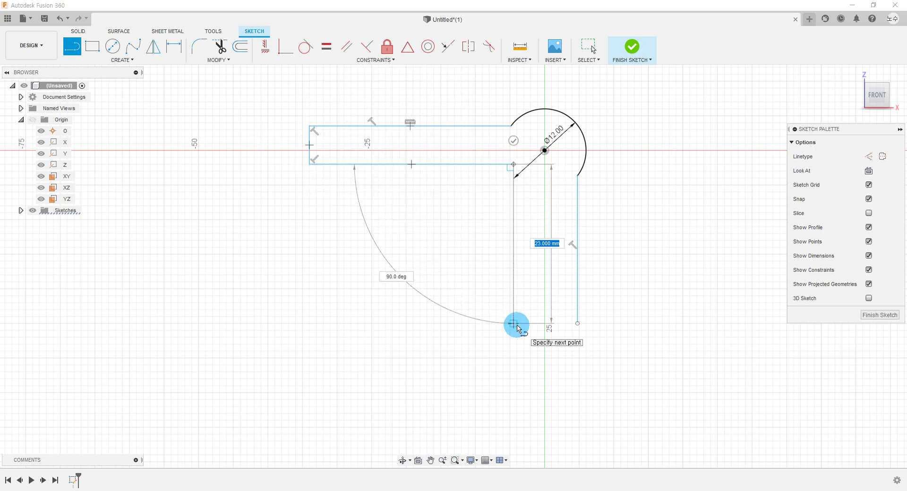
pyautogui.click(517, 326)
pyautogui.moveTo(515, 327); pyautogui.dragTo(577, 326)
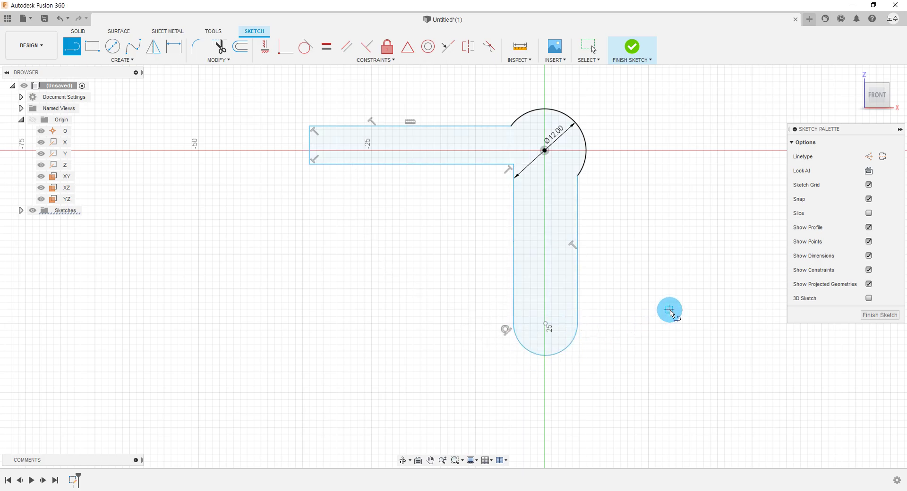
pyautogui.press('Escape')
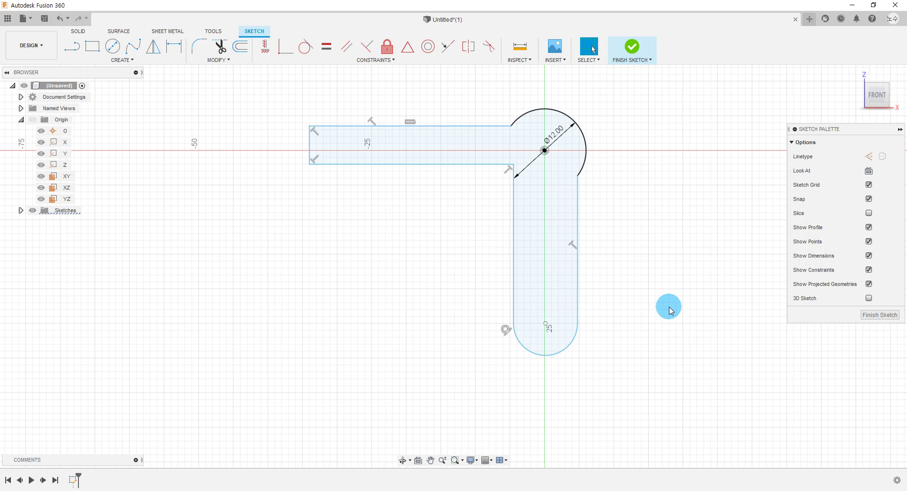
# Inspect the constraint at the leg's bottom arc and pull the right line–arc junction apart.
pyautogui.scroll(2, 614, 348)
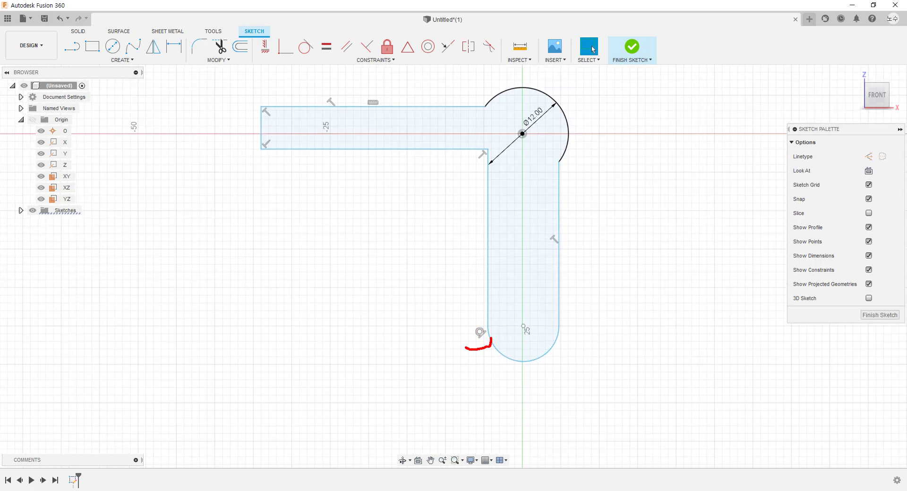
pyautogui.moveTo(491, 337)
pyautogui.mouseDown()
pyautogui.moveTo(494, 348)
pyautogui.moveTo(483, 304)
pyautogui.mouseUp()
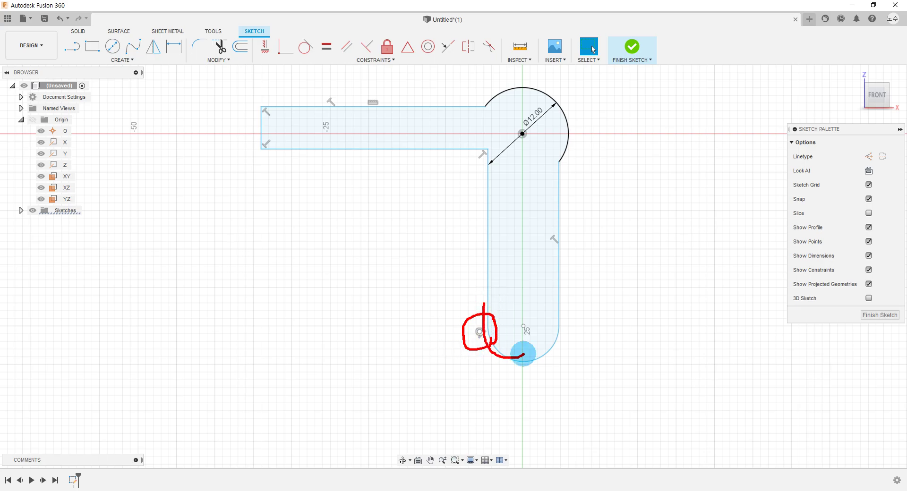
pyautogui.moveTo(580, 337); pyautogui.dragTo(554, 347)
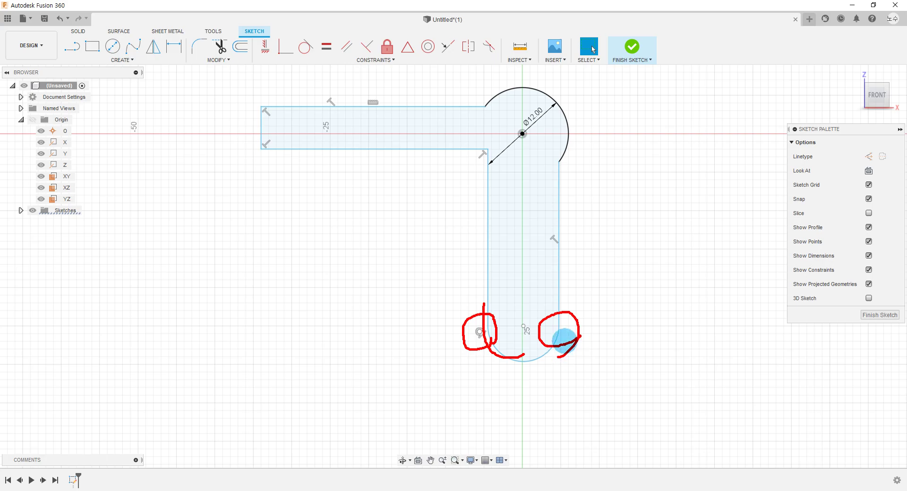
pyautogui.press('Escape')
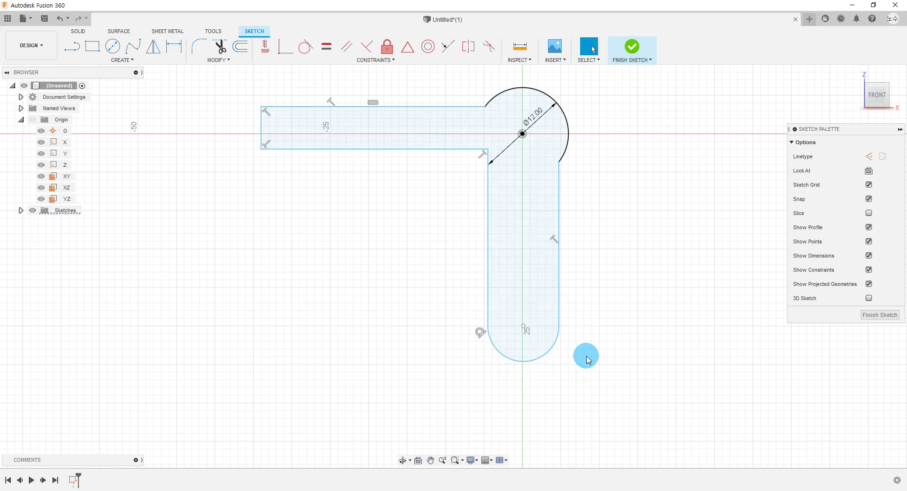
pyautogui.scroll(2, 586, 354)
pyautogui.scroll(2, 564, 344)
pyautogui.moveTo(549, 311); pyautogui.dragTo(542, 288)
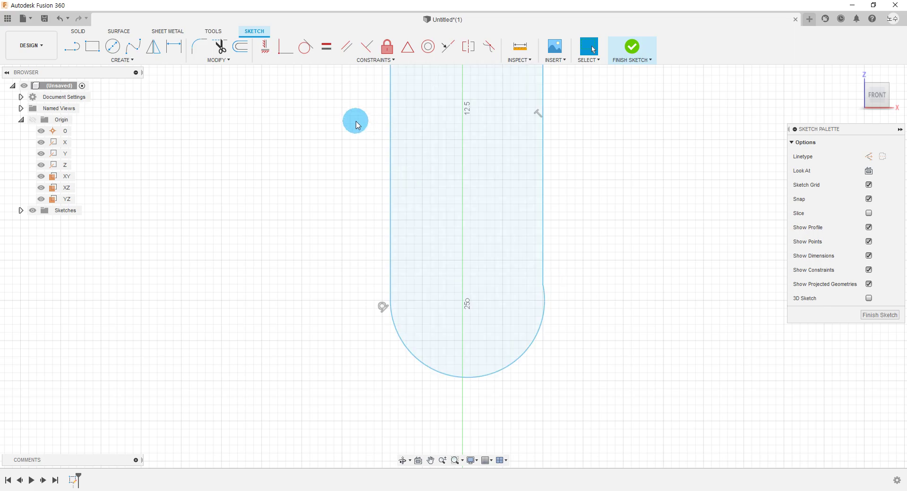
# Make the right leg line tangent to the bottom arc and drag the arm's bottom edge to the leg corner.
pyautogui.click(314, 49)
pyautogui.click(543, 253)
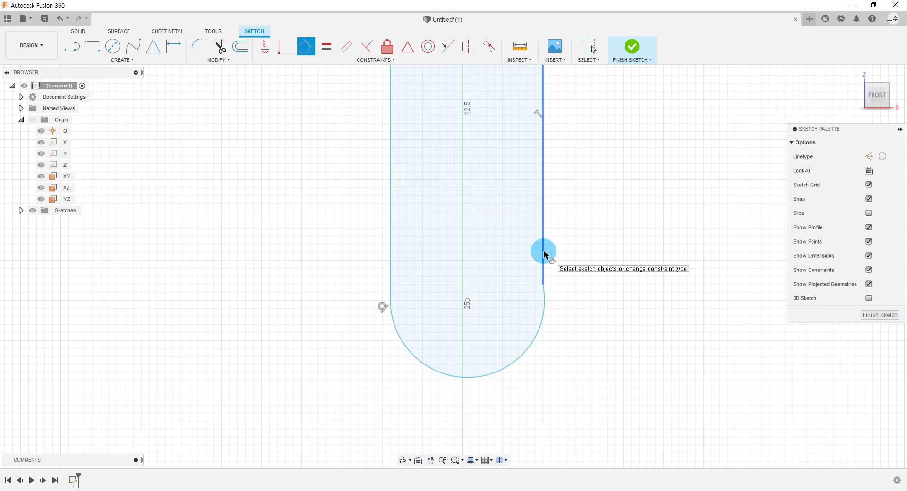
pyautogui.click(543, 300)
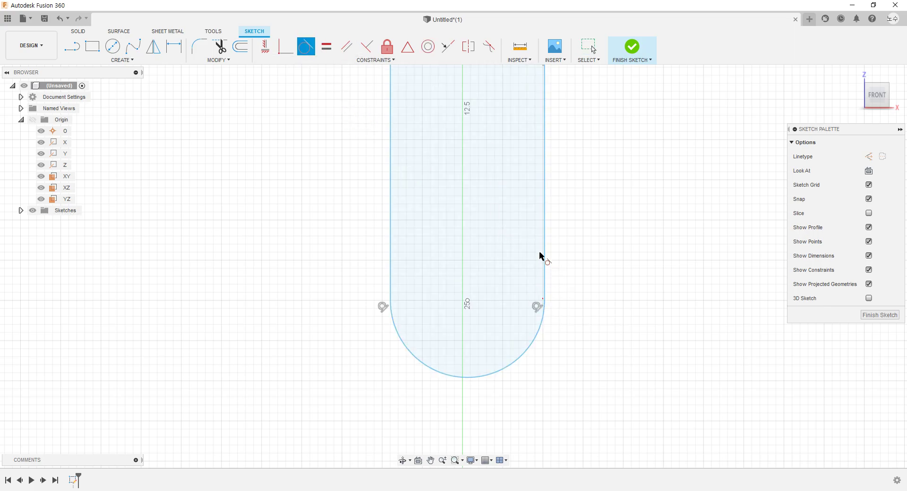
pyautogui.scroll(-5, 500, 350)
pyautogui.press('Escape')
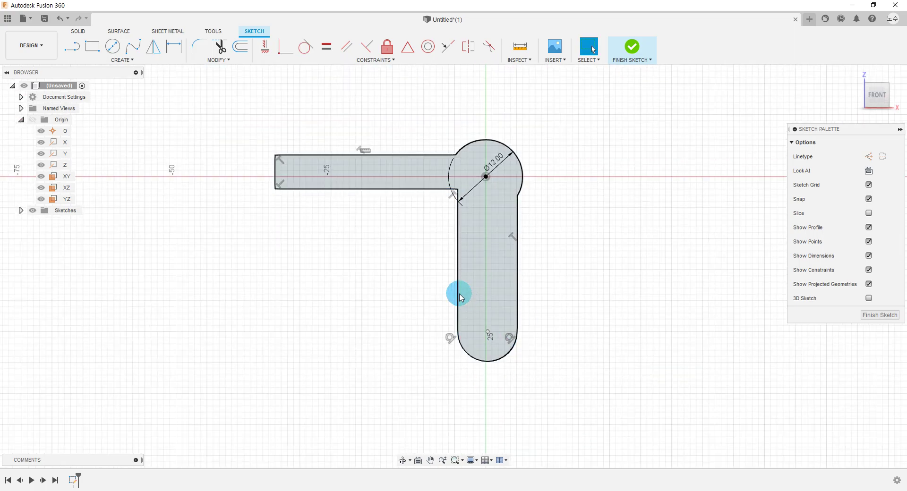
pyautogui.scroll(2, 452, 196)
pyautogui.moveTo(452, 196); pyautogui.dragTo(464, 208)
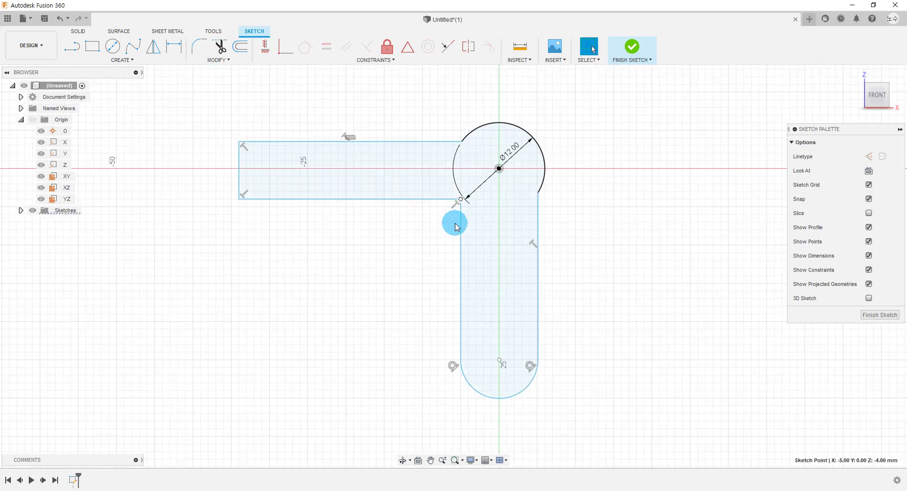
pyautogui.moveTo(376, 273); pyautogui.dragTo(393, 273, button='middle')
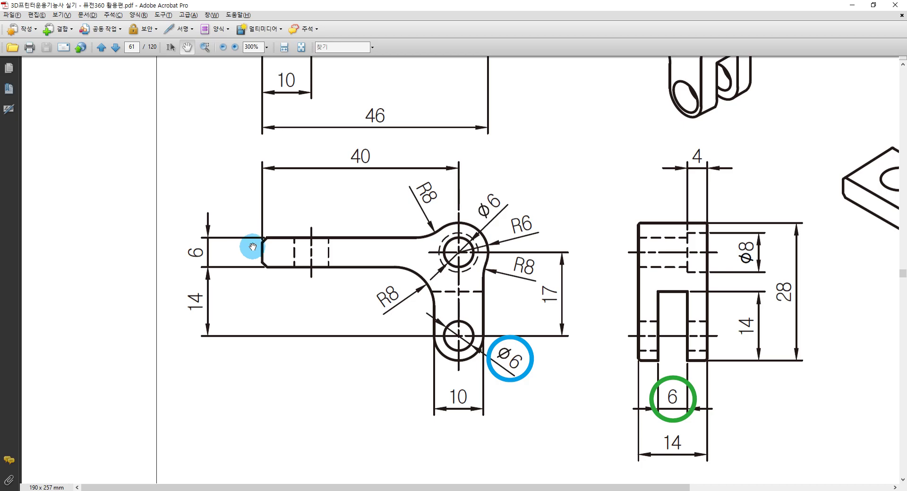
pyautogui.moveTo(264, 237); pyautogui.dragTo(265, 264)
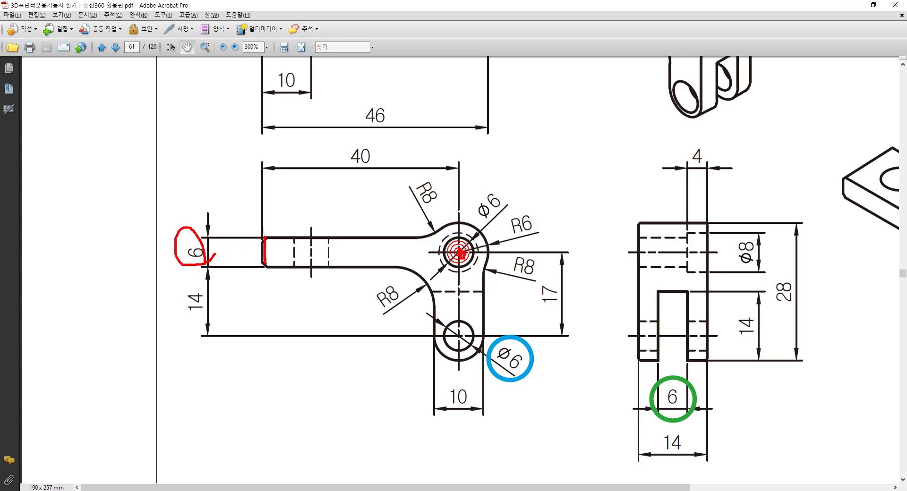
pyautogui.moveTo(259, 253); pyautogui.dragTo(258, 259)
pyautogui.moveTo(371, 174); pyautogui.dragTo(366, 206)
pyautogui.press('Escape')
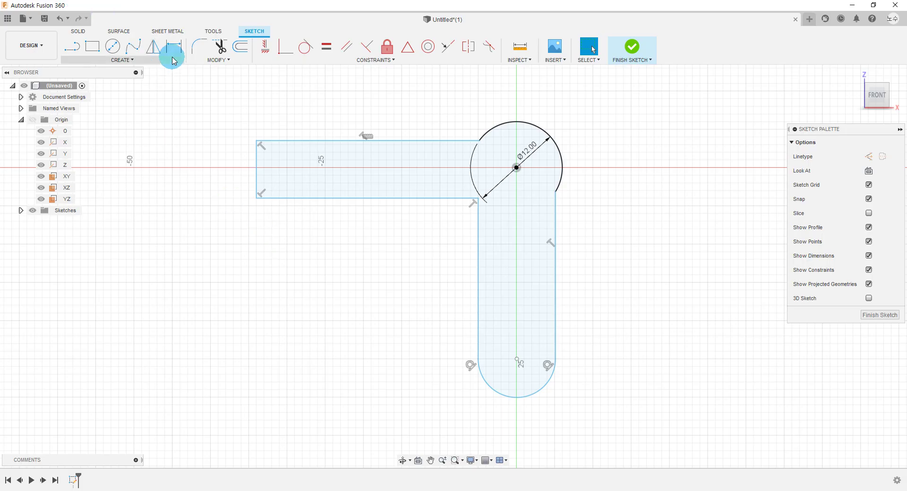
# Dimension the arm's left end edge to 6 mm tall.
pyautogui.click(173, 57)
pyautogui.click(256, 157)
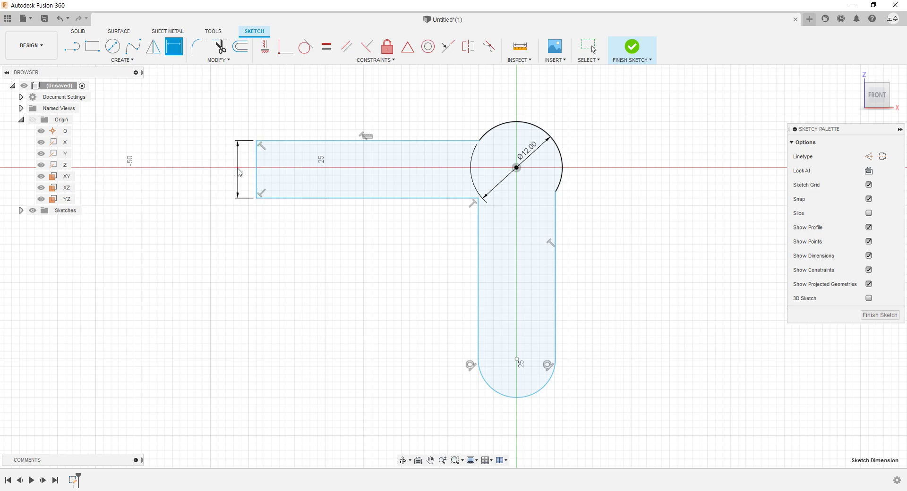
pyautogui.click(238, 165)
pyautogui.write('6')
pyautogui.click(265, 159)
# Dimension the arm's top-left corner to the boss centre at 40 mm.
pyautogui.click(516, 168)
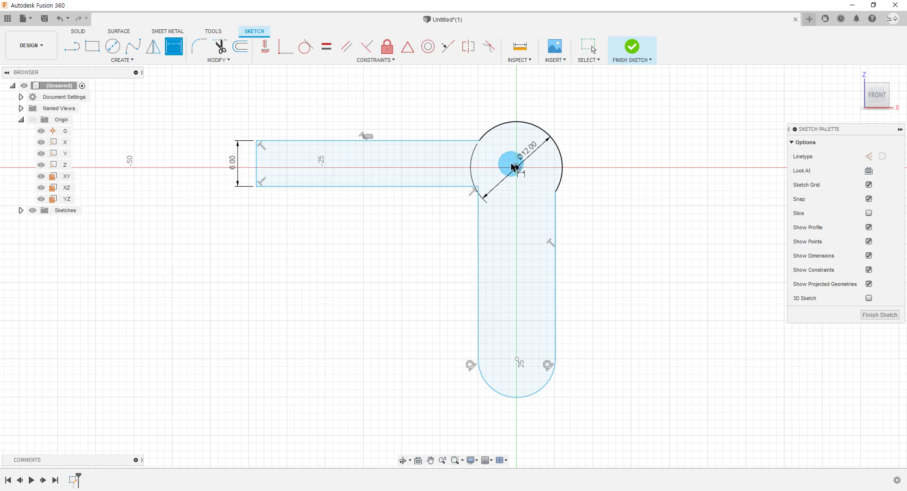
pyautogui.click(257, 141)
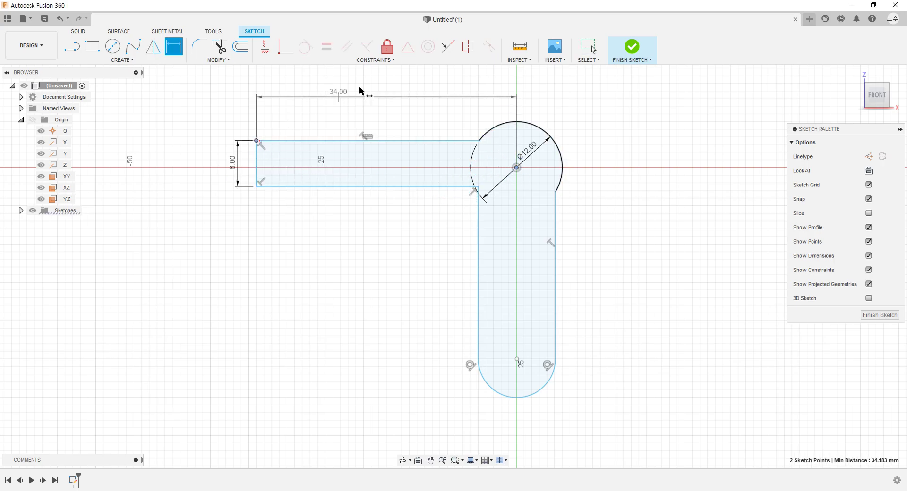
pyautogui.click(369, 85)
pyautogui.write('40')
pyautogui.press('Return')
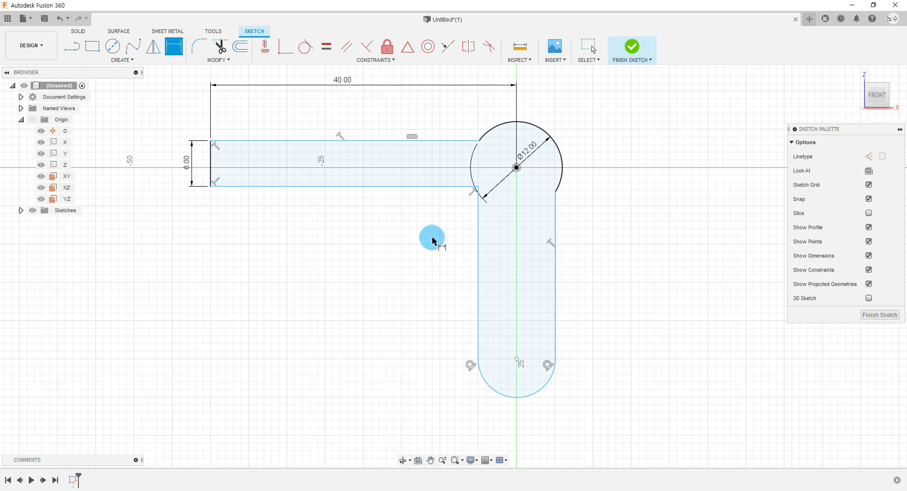
# Check the reference drawing, then dimension the leg's bottom arc radius to R5.
pyautogui.moveTo(430, 238); pyautogui.dragTo(456, 268, button='middle')
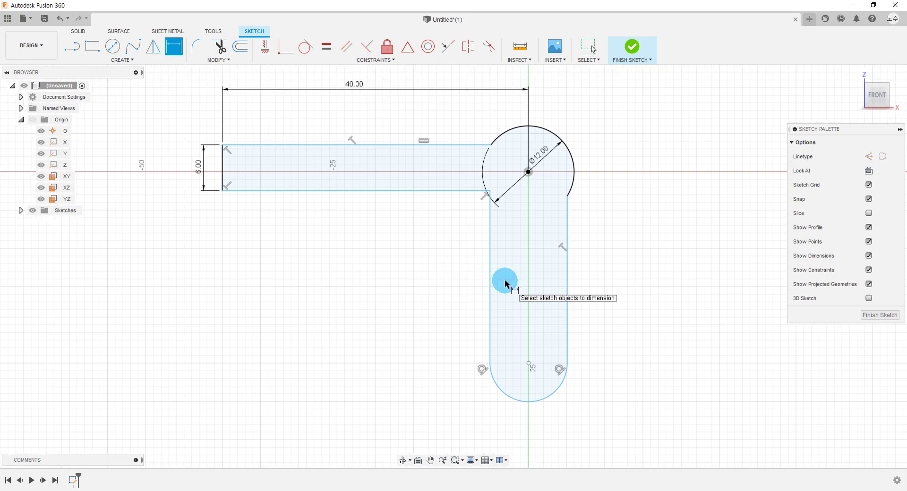
pyautogui.scroll(-1, 473, 312)
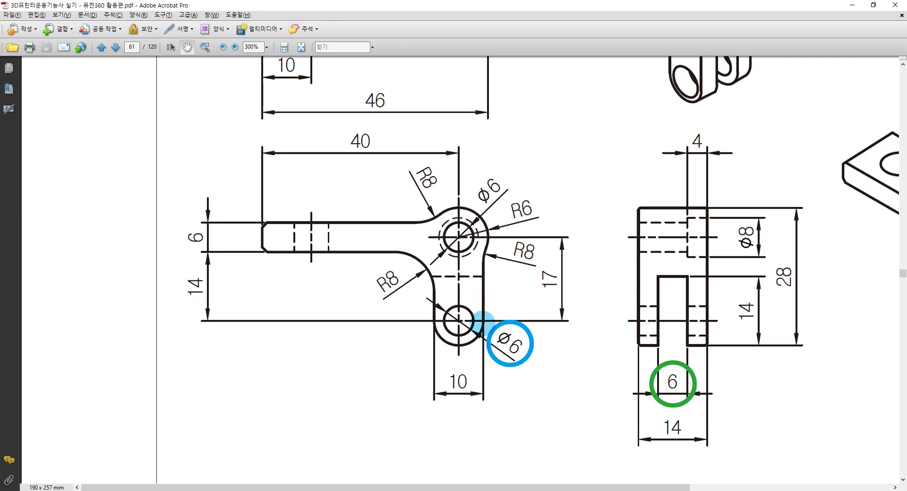
pyautogui.moveTo(428, 325); pyautogui.dragTo(428, 318)
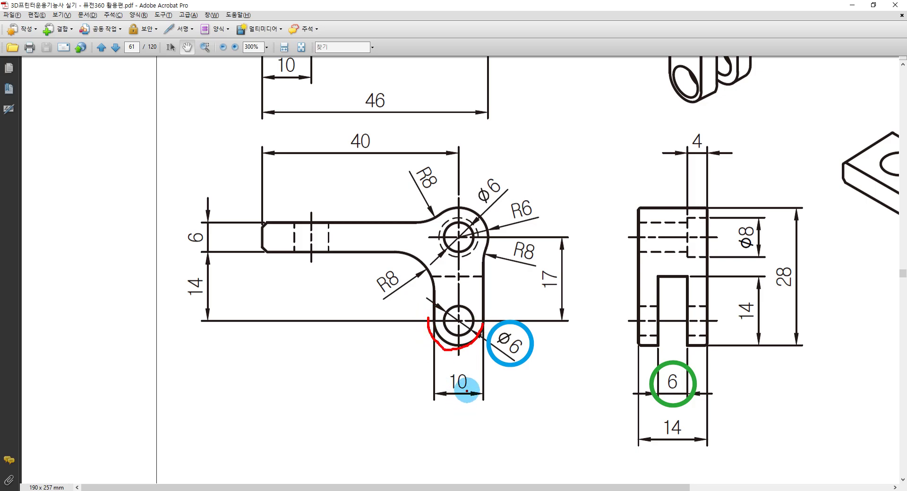
pyautogui.hotkey('alt', 'Tab')
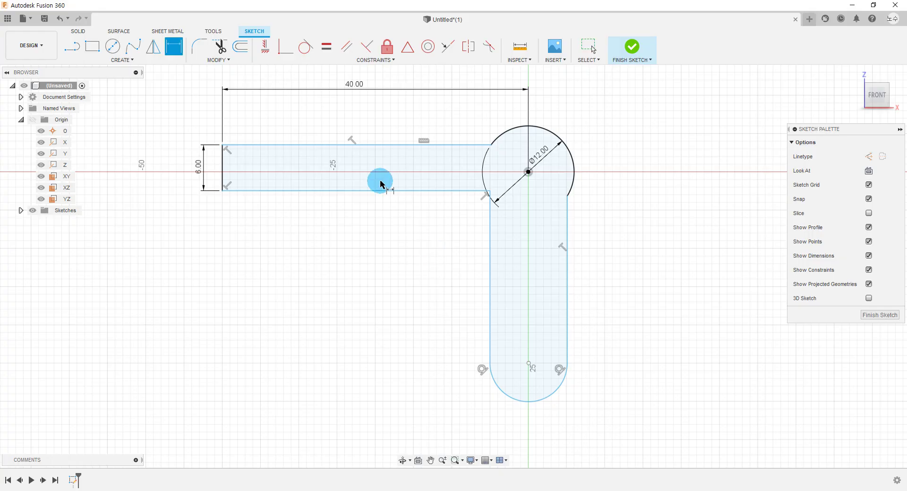
pyautogui.moveTo(593, 281); pyautogui.dragTo(580, 236, button='middle')
pyautogui.press('d')
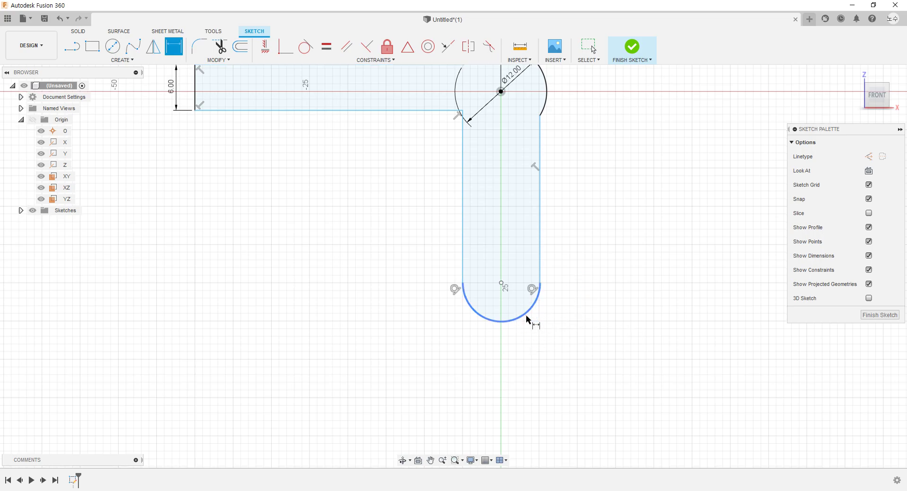
pyautogui.click(527, 319)
pyautogui.click(543, 333)
pyautogui.press('Return')
pyautogui.click(576, 368)
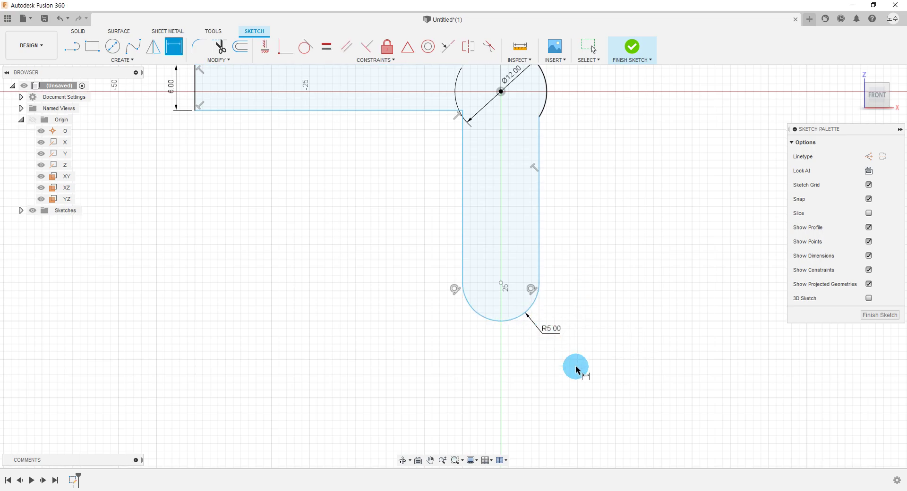
pyautogui.hotkey('alt', 'Tab')
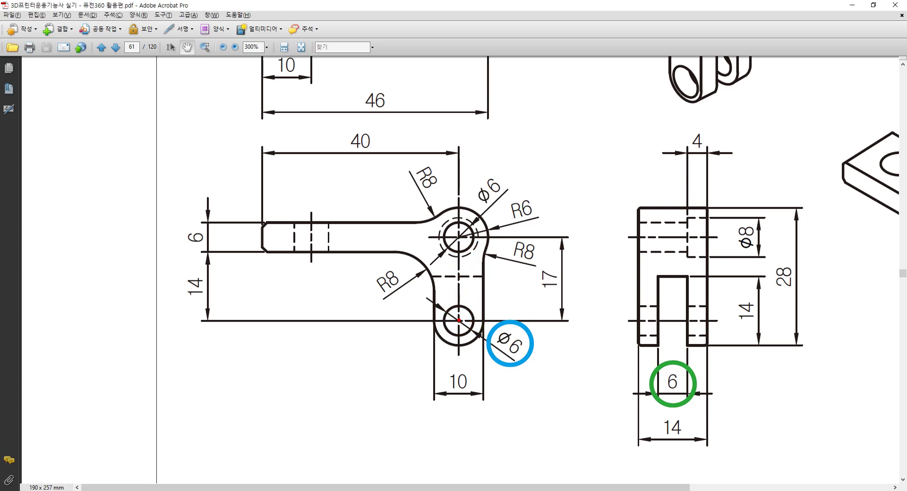
# Draw a pen line from the lower Ø6 hole to the 17 mm dimension, then return to Fusion 360.
pyautogui.click(459, 233)
pyautogui.moveTo(459, 321); pyautogui.dragTo(562, 322)
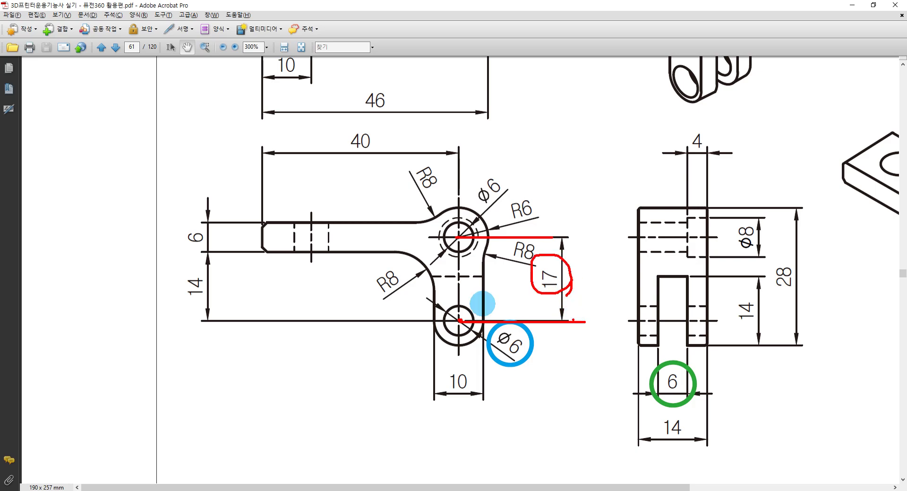
pyautogui.hotkey('alt', 'Tab')
pyautogui.moveTo(534, 269); pyautogui.dragTo(514, 321, button='middle')
# Dimension the lower arc centre 17 mm vertically below the boss circle centre.
pyautogui.click(480, 144)
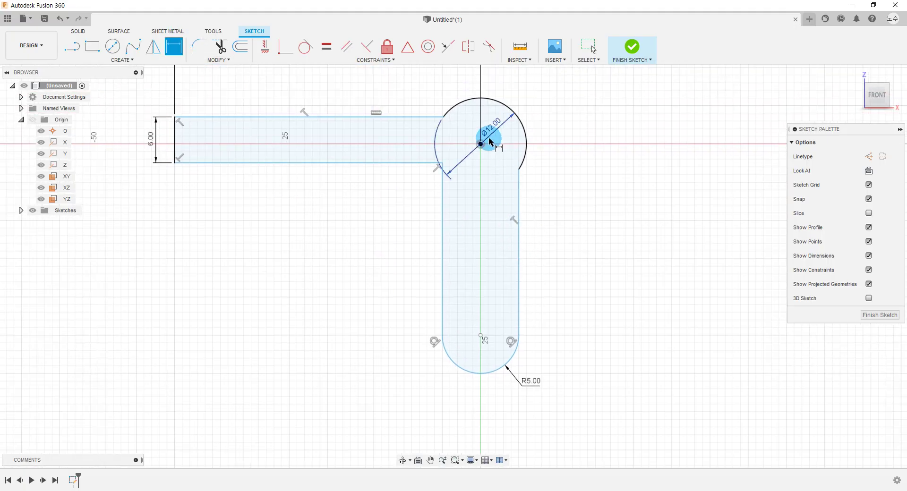
pyautogui.click(480, 335)
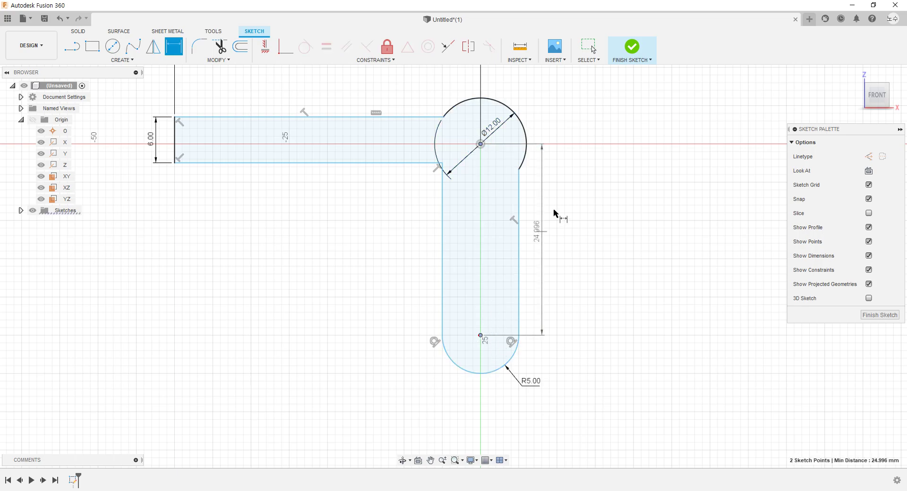
pyautogui.click(580, 226)
pyautogui.write('17')
pyautogui.press('Return')
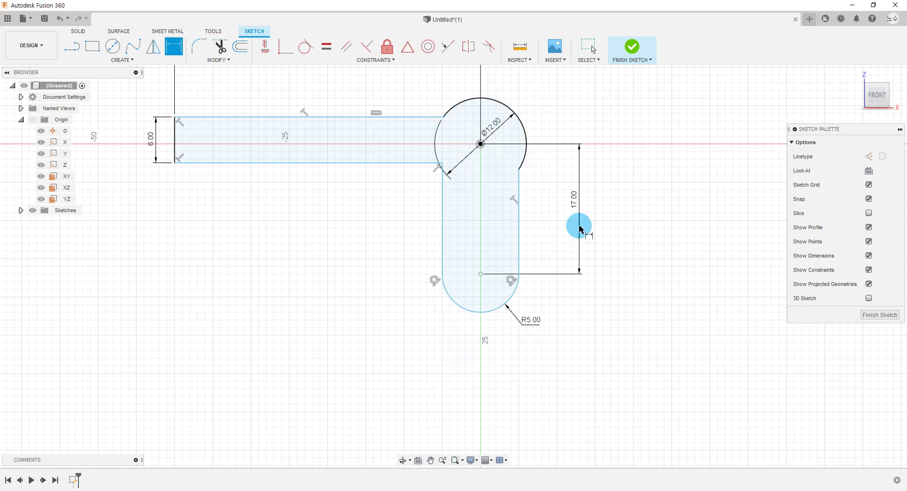
# Bring up the Acrobat reference drawing and circle its 14 dimension in red.
pyautogui.moveTo(615, 298); pyautogui.dragTo(621, 315, button='middle')
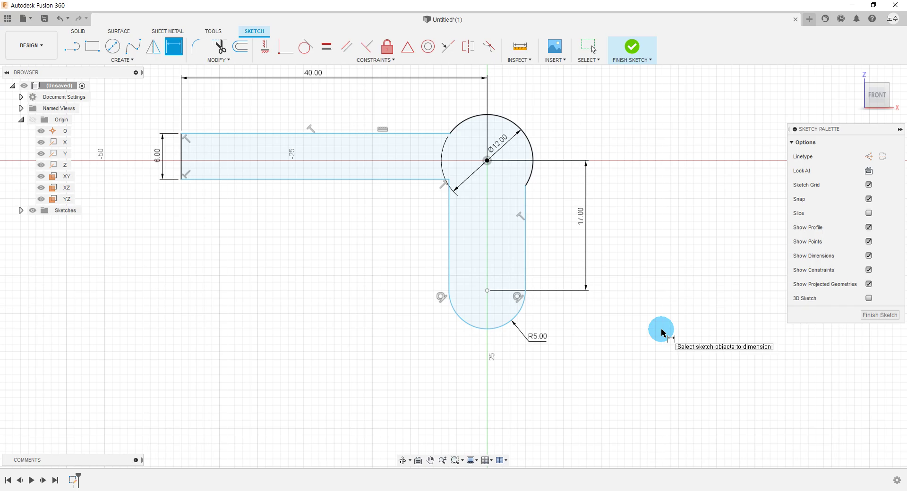
pyautogui.hotkey('alt', 'Tab')
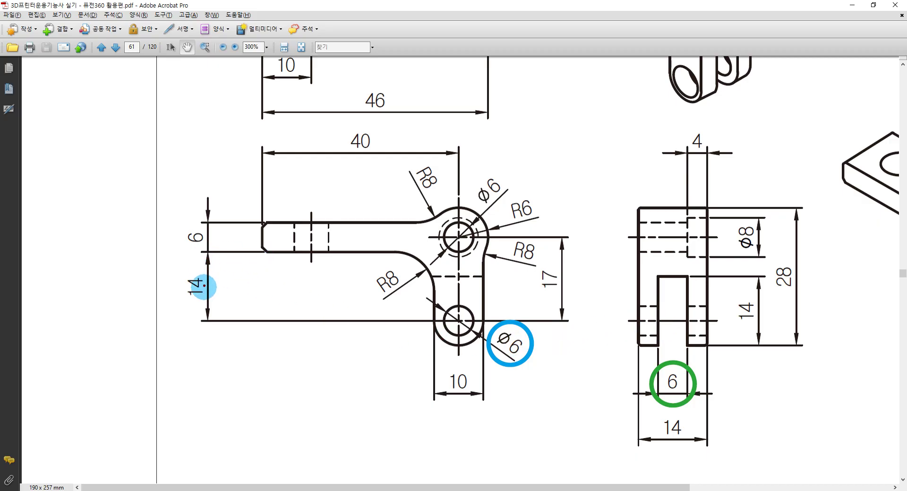
pyautogui.moveTo(205, 285); pyautogui.dragTo(193, 268)
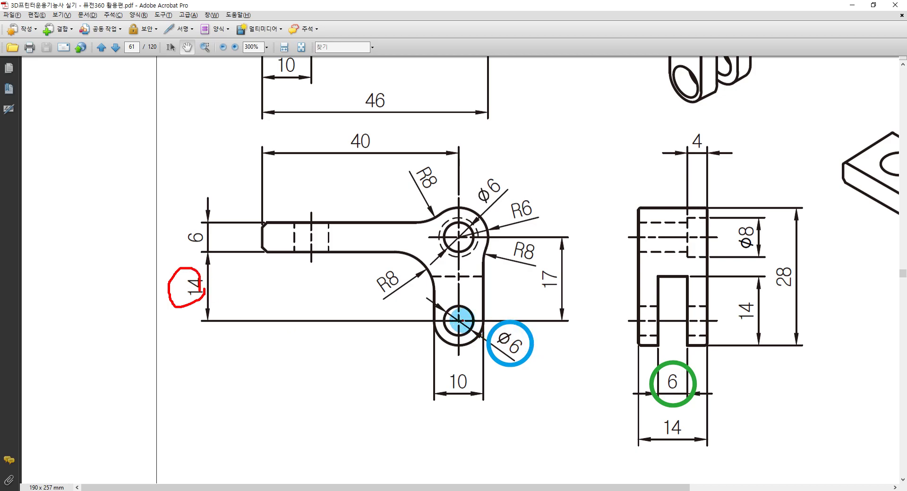
# Mark the drawing in red, then add a 14 mm vertical dimension from the arm's bottom-left corner to the lower arc centre.
pyautogui.moveTo(280, 321); pyautogui.dragTo(200, 321)
pyautogui.moveTo(249, 253); pyautogui.dragTo(273, 253)
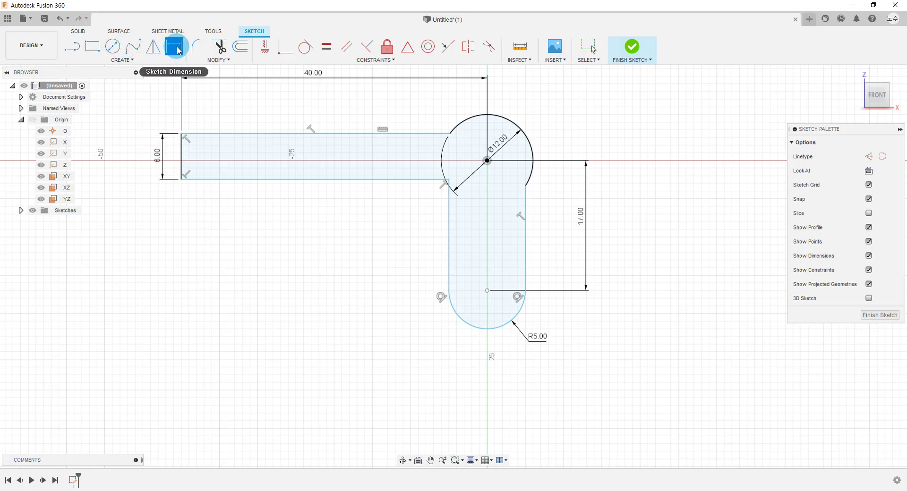
pyautogui.moveTo(368, 349); pyautogui.dragTo(402, 355, button='middle')
pyautogui.click(520, 298)
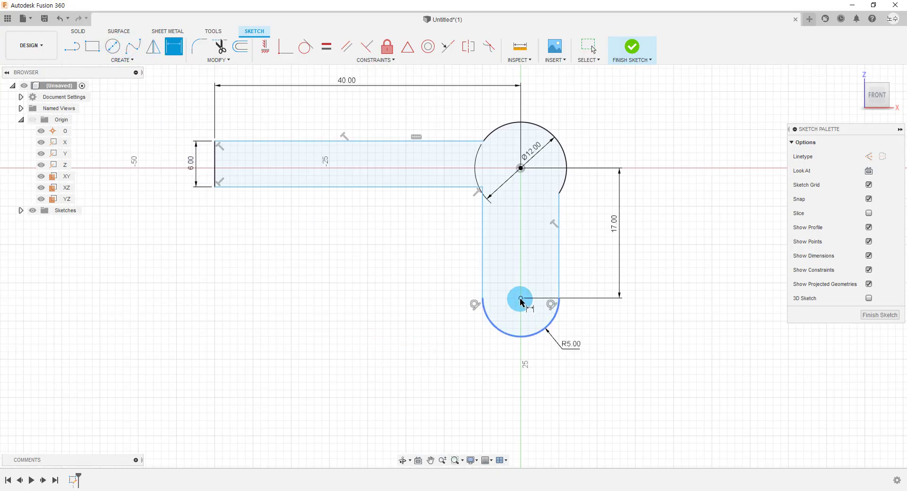
pyautogui.click(215, 188)
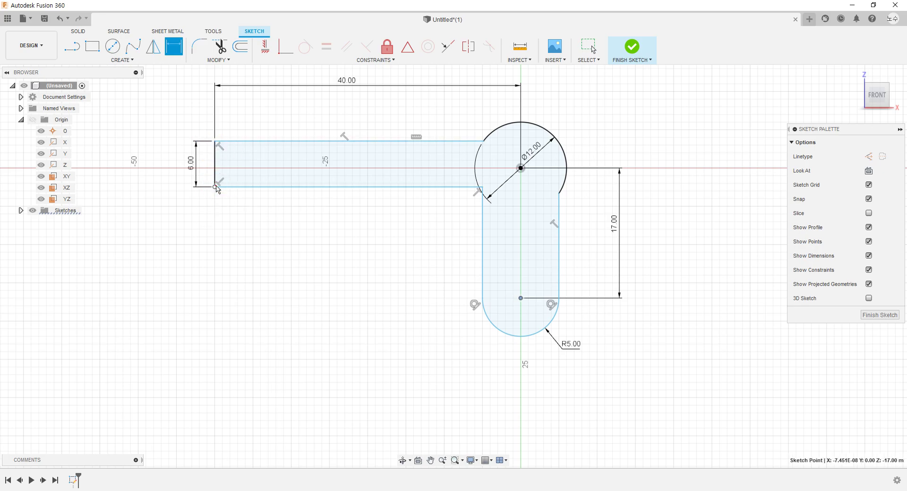
pyautogui.click(520, 298)
pyautogui.moveTo(521, 299); pyautogui.dragTo(586, 306, button='middle')
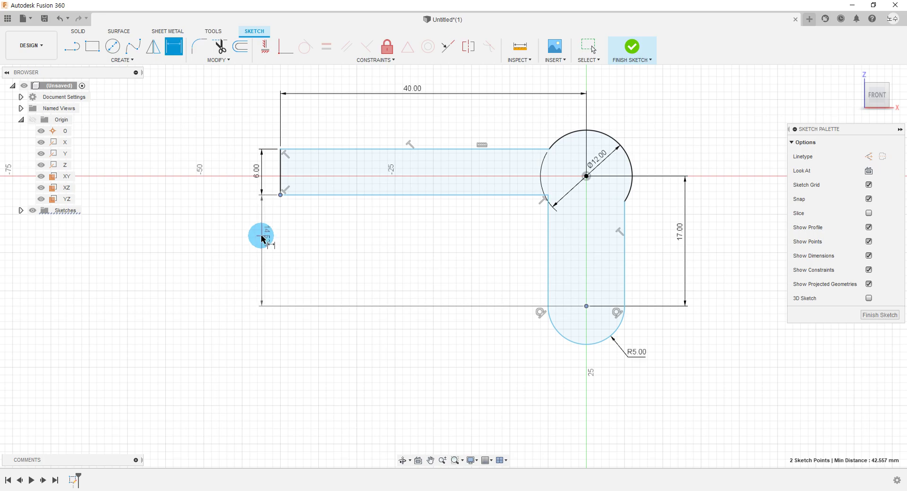
pyautogui.click(260, 237)
pyautogui.click(267, 236)
pyautogui.write('14')
pyautogui.press('Return')
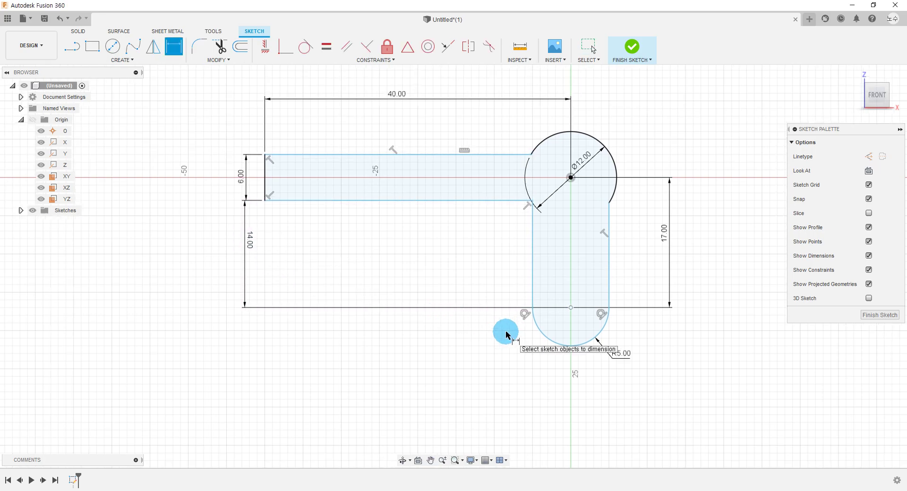
pyautogui.press('Escape')
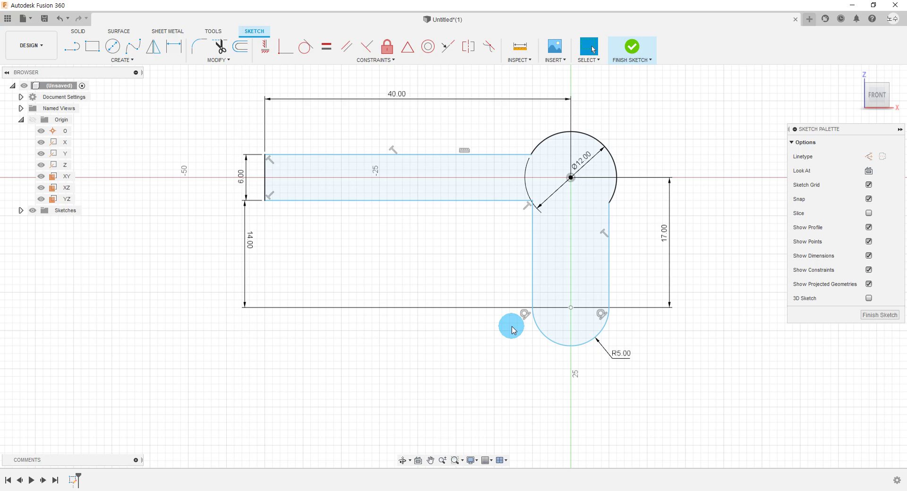
# Test the sketch constraints by selecting the profile and dragging the slot's right edge.
pyautogui.click(567, 229)
pyautogui.click(532, 198)
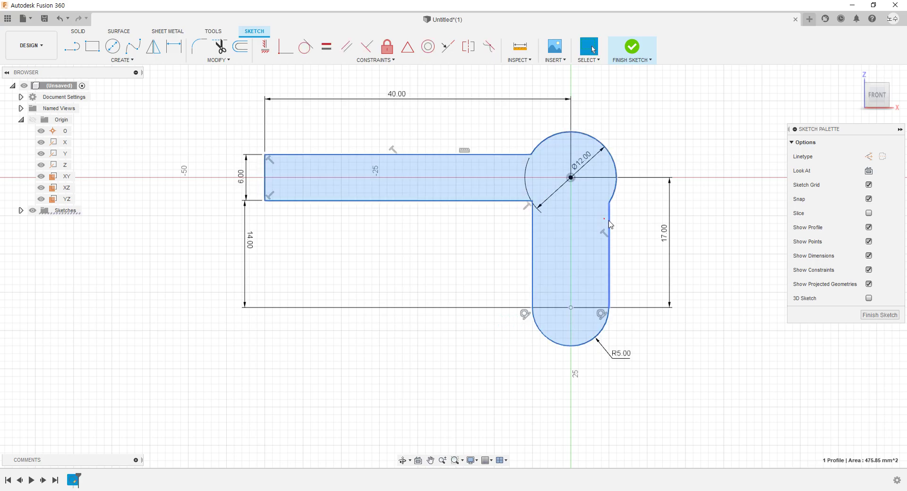
pyautogui.moveTo(613, 225)
pyautogui.mouseDown()
pyautogui.moveTo(631, 220)
pyautogui.moveTo(573, 228)
pyautogui.moveTo(618, 231)
pyautogui.moveTo(596, 241)
pyautogui.moveTo(612, 237)
pyautogui.mouseUp()
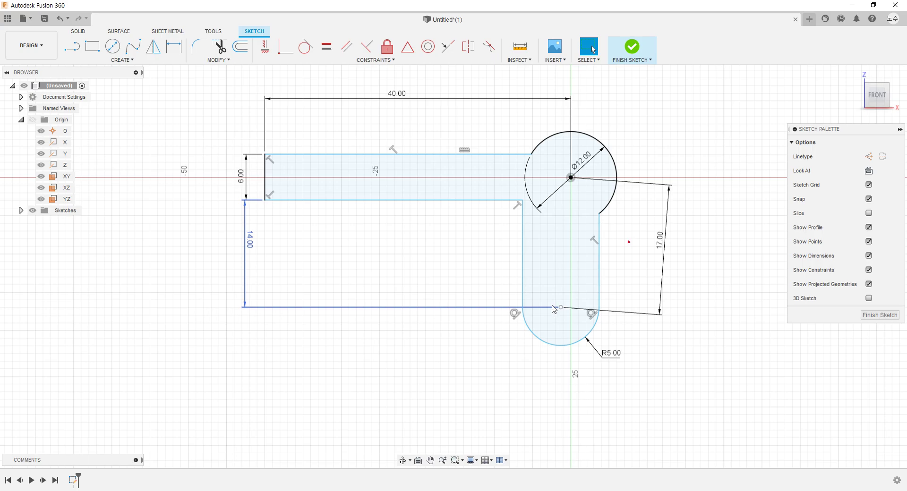
# Try shifting the slot's lower arc centre onto the vertical axis, then undo the move.
pyautogui.moveTo(561, 308); pyautogui.dragTo(571, 307)
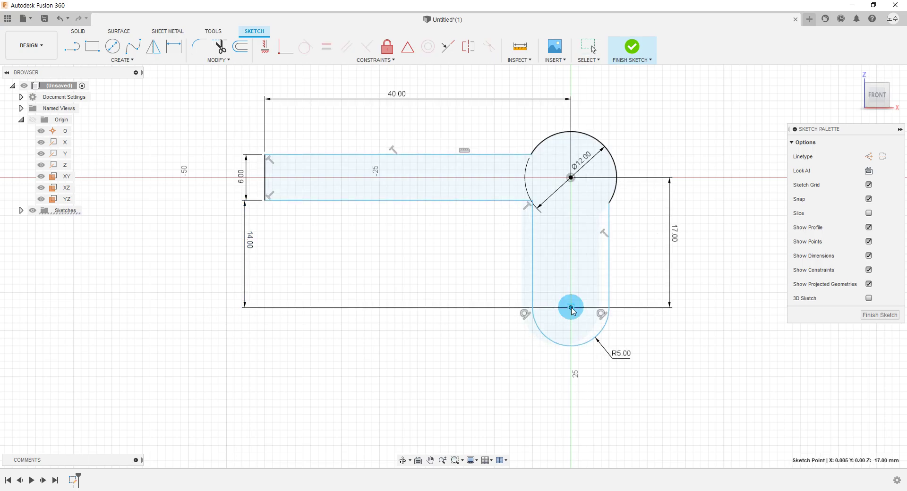
pyautogui.moveTo(574, 115); pyautogui.dragTo(571, 364)
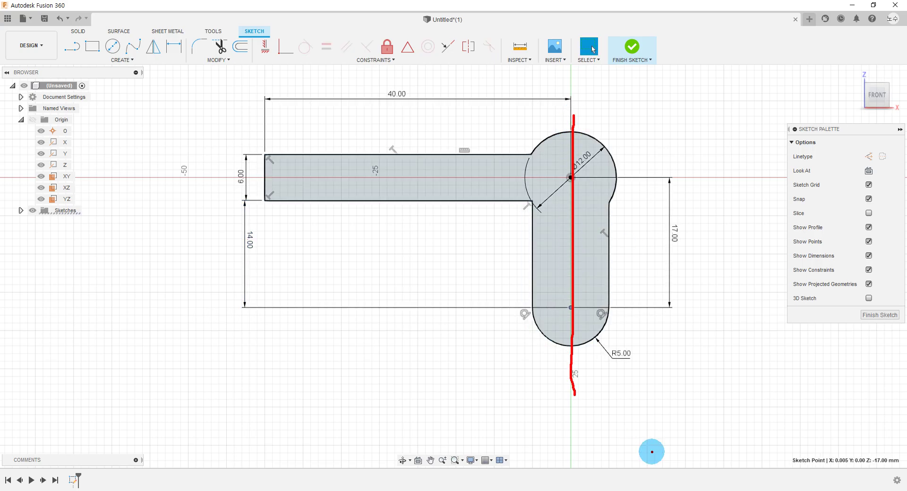
pyautogui.click(563, 177)
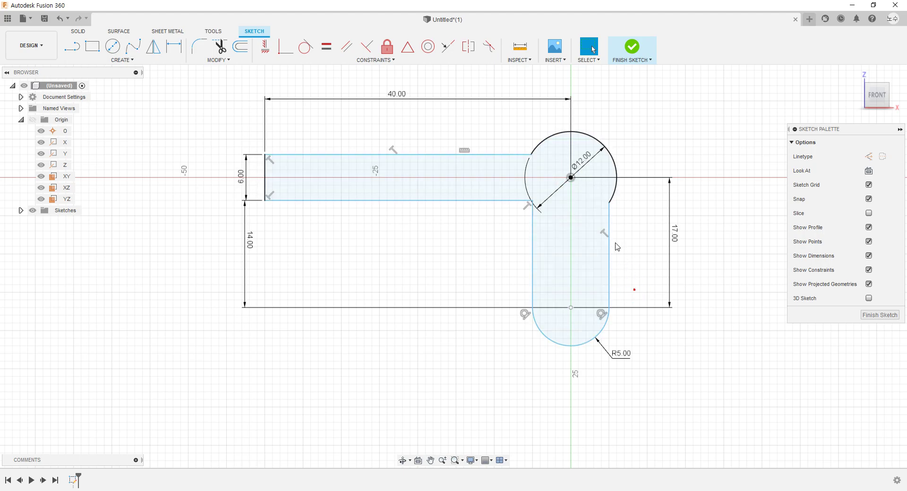
pyautogui.hotkey('ctrl', 'z')
# Apply a Vertical constraint aligning the lower arc centre under the circle centre.
pyautogui.click(262, 49)
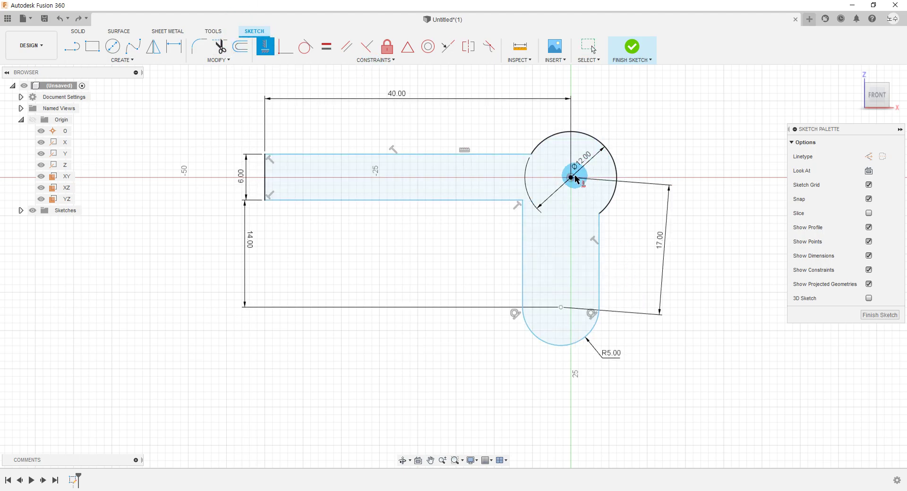
pyautogui.click(561, 308)
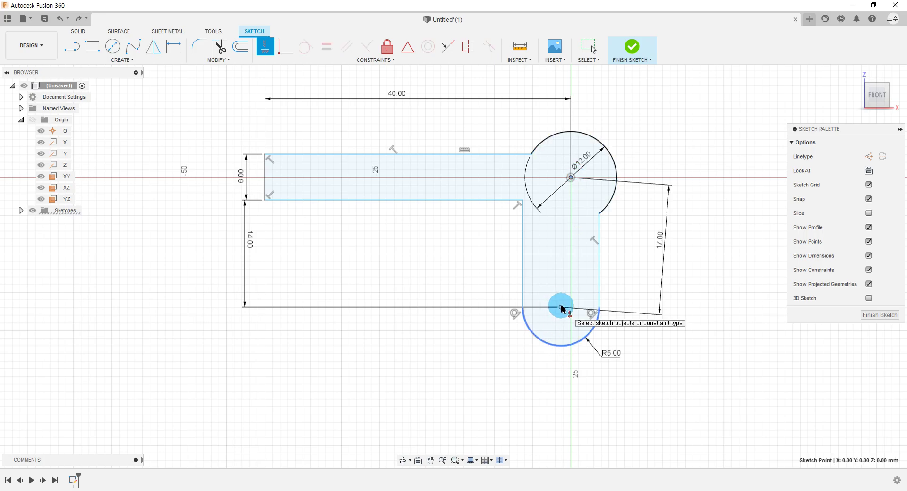
pyautogui.click(561, 308)
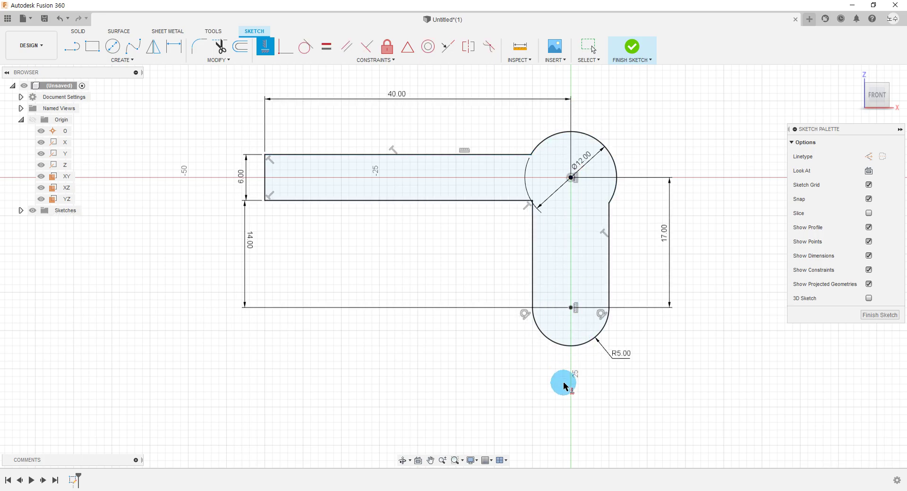
pyautogui.press('Escape')
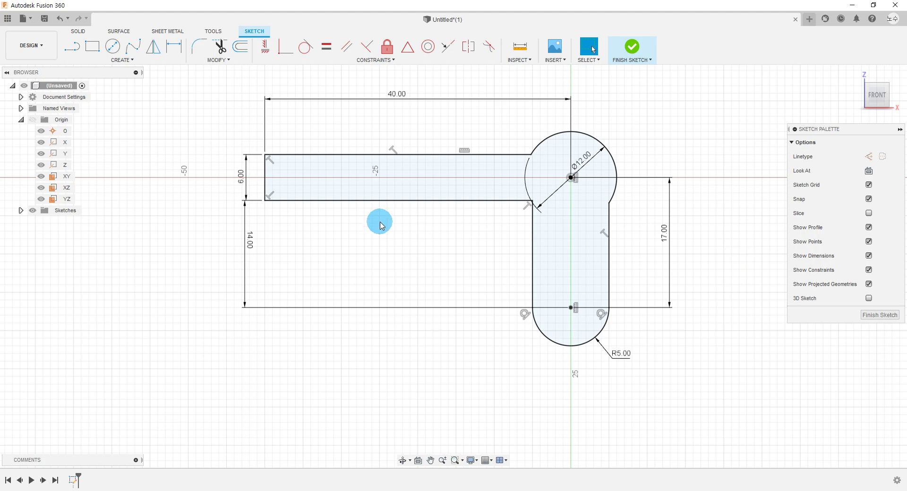
# Move the 14.00 label lower, then circle the upper Ø6 hole on the reference drawing.
pyautogui.moveTo(251, 243); pyautogui.dragTo(249, 259)
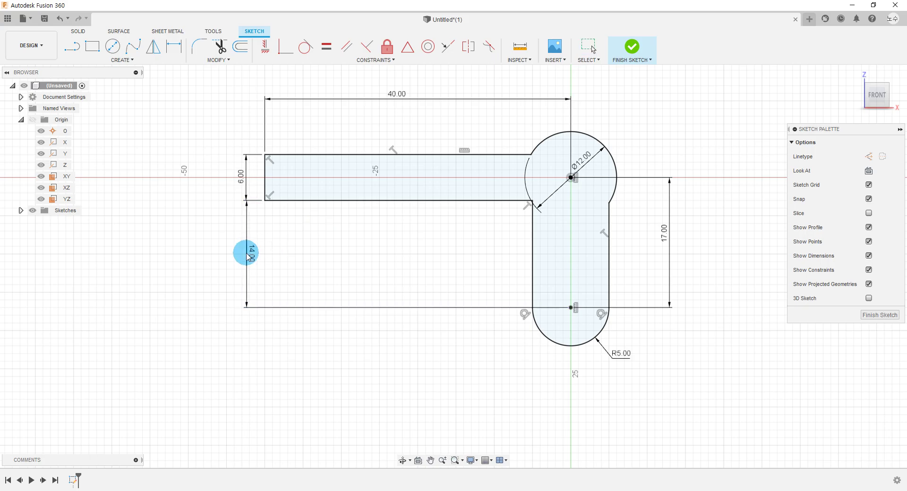
pyautogui.hotkey('alt', 'Tab')
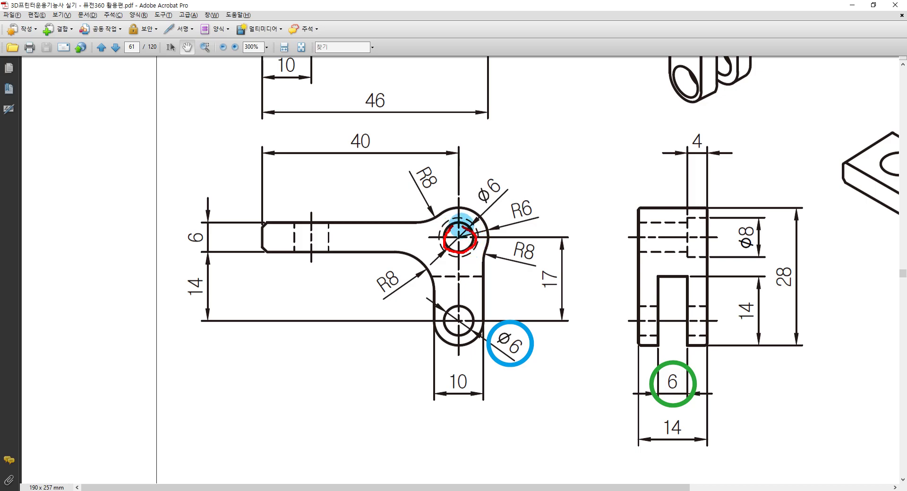
pyautogui.moveTo(472, 246); pyautogui.dragTo(450, 228)
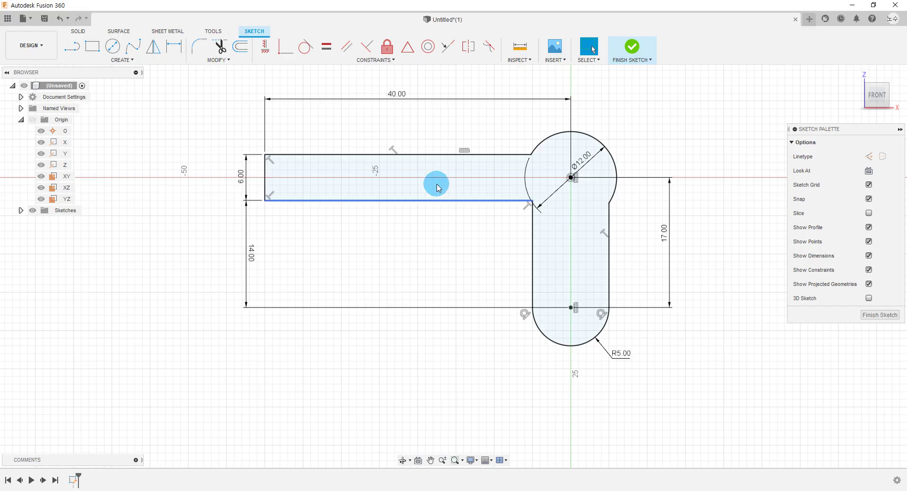
# Draw centre-diameter circles at the upper circle centre and the lower arc centre.
pyautogui.click(113, 60)
pyautogui.moveTo(106, 91)
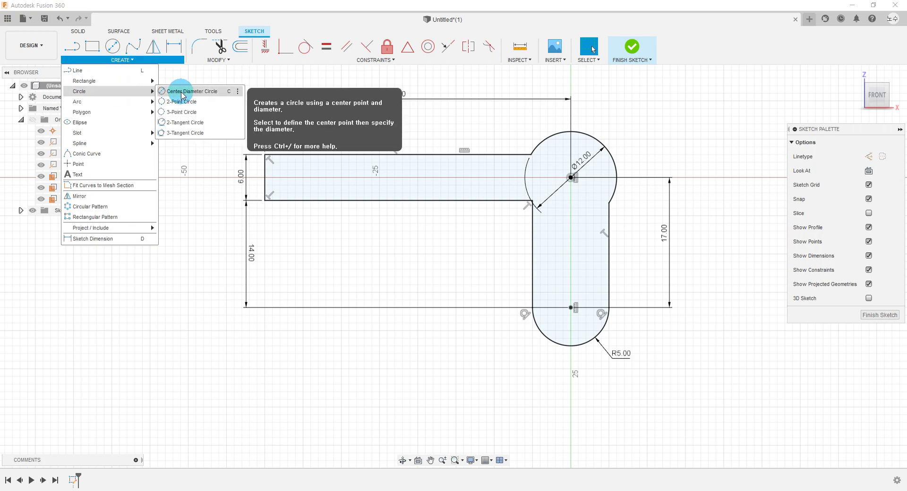
pyautogui.click(181, 91)
pyautogui.scroll(3, 565, 187)
pyautogui.click(542, 176)
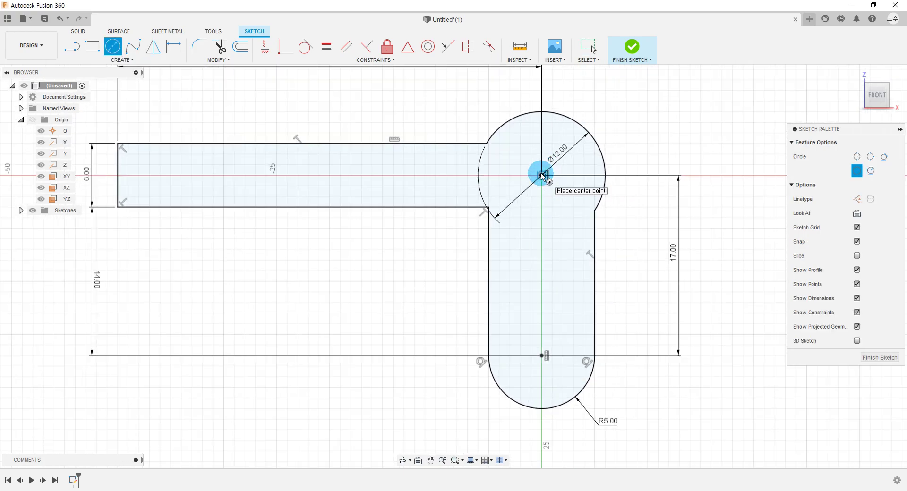
pyautogui.click(542, 175)
pyautogui.click(542, 355)
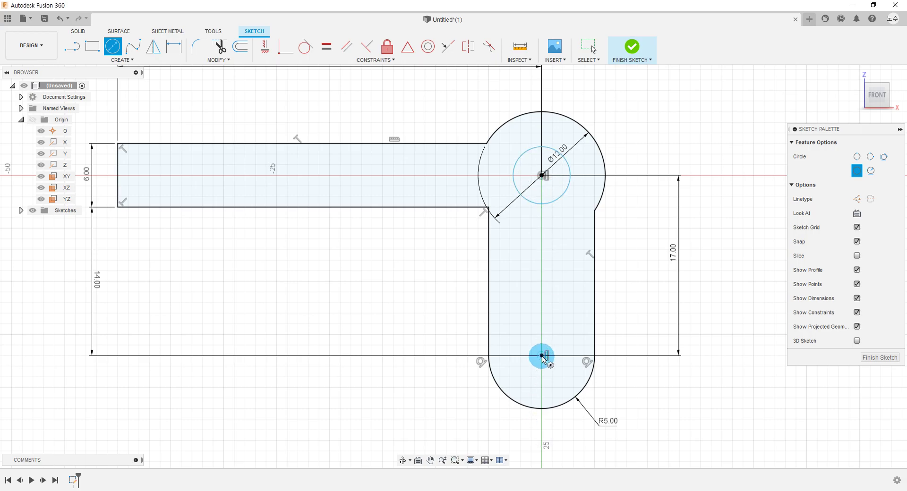
pyautogui.click(556, 382)
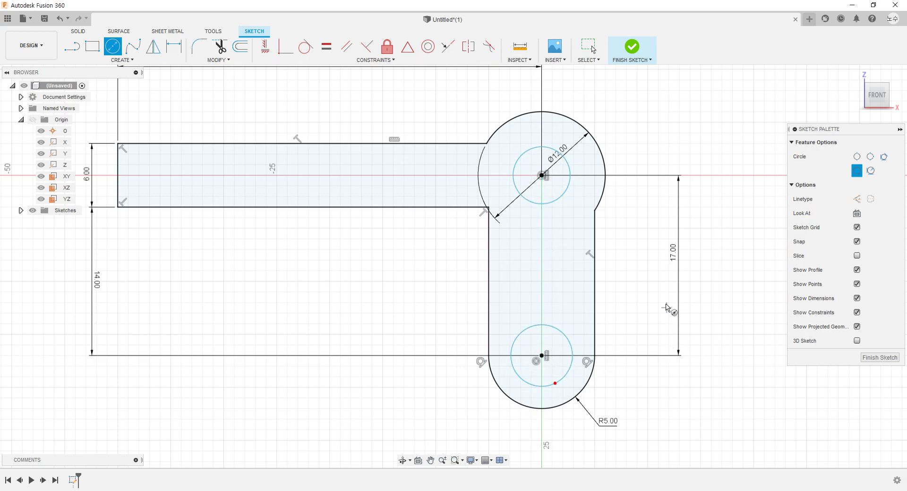
# Dimension both new circles to Ø6.
pyautogui.click(174, 46)
pyautogui.click(563, 196)
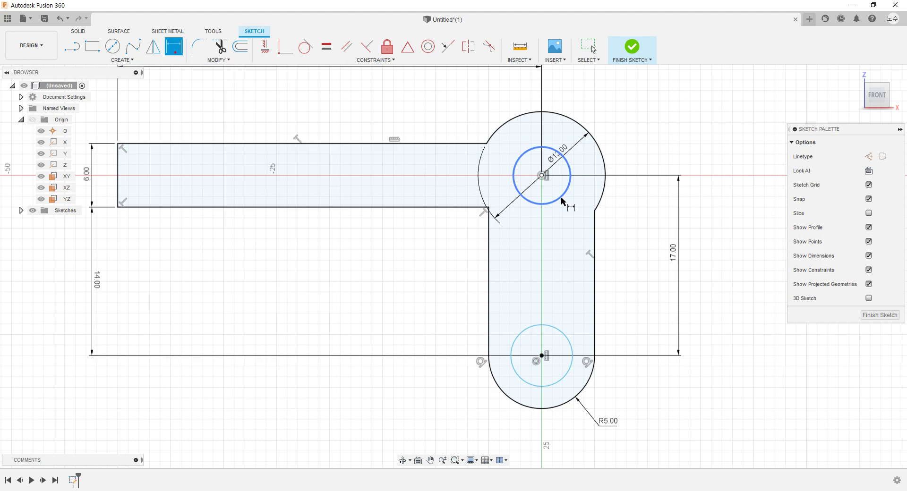
pyautogui.click(624, 149)
pyautogui.write('Ø6.00')
pyautogui.press('Return')
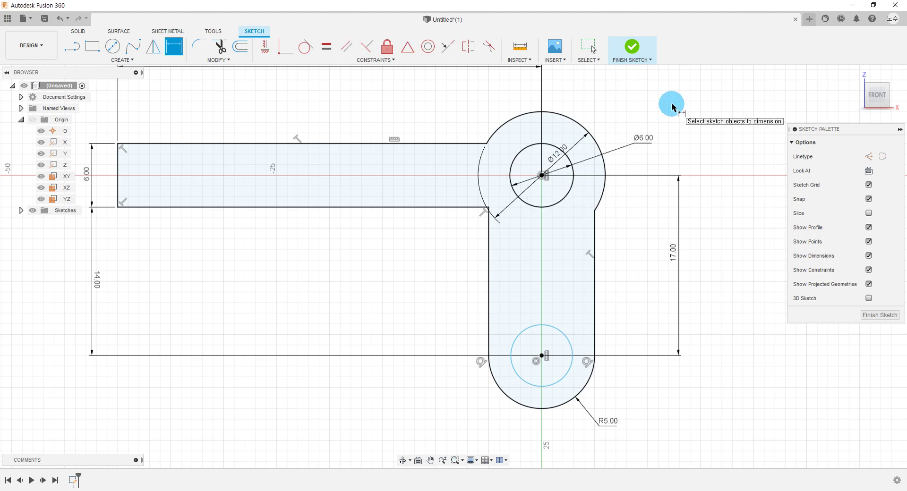
pyautogui.click(548, 325)
pyautogui.click(559, 306)
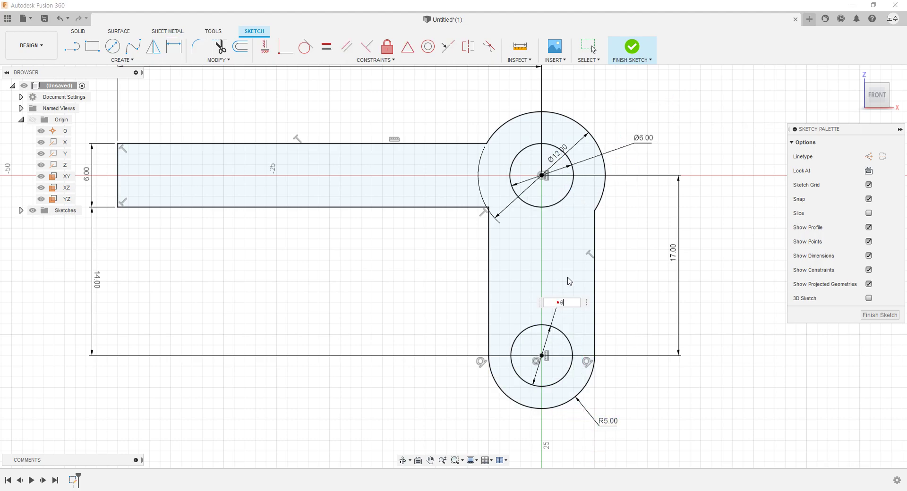
pyautogui.write('6')
pyautogui.press('Return')
pyautogui.press('Escape')
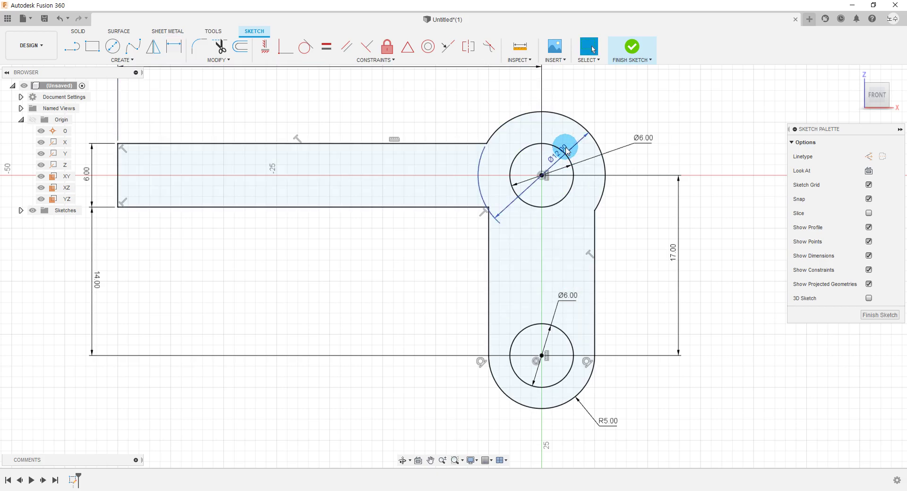
# Move the Ø12 label clear, then bring up the reference drawing PDF zoomed out.
pyautogui.moveTo(561, 155); pyautogui.dragTo(596, 105)
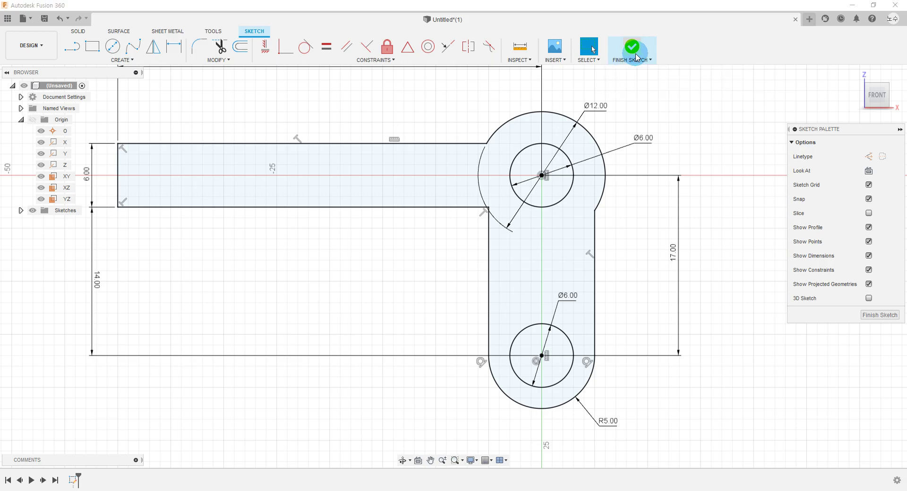
pyautogui.hotkey('alt', 'Tab')
pyautogui.keyDown('ctrl'); pyautogui.scroll(-1, 469, 263); pyautogui.keyUp('ctrl')
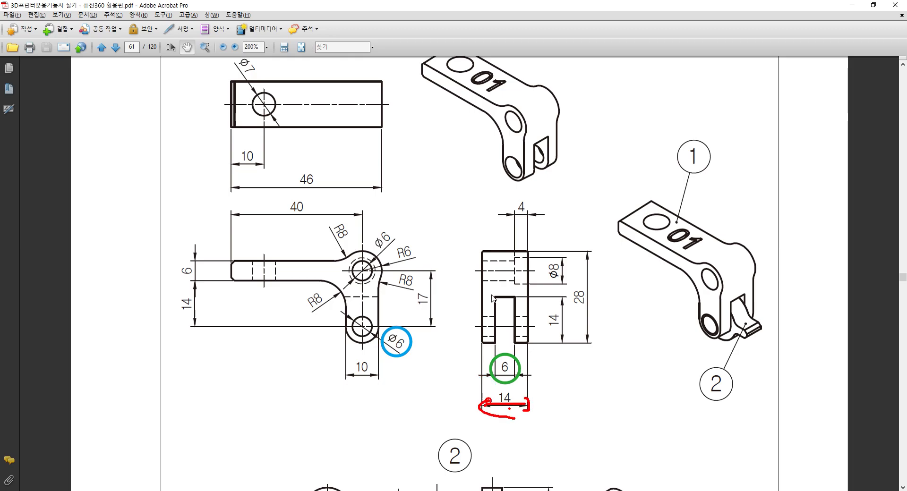
# Finish the bracket sketch and start an extrusion of its profile.
pyautogui.hotkey('alt', 'Tab')
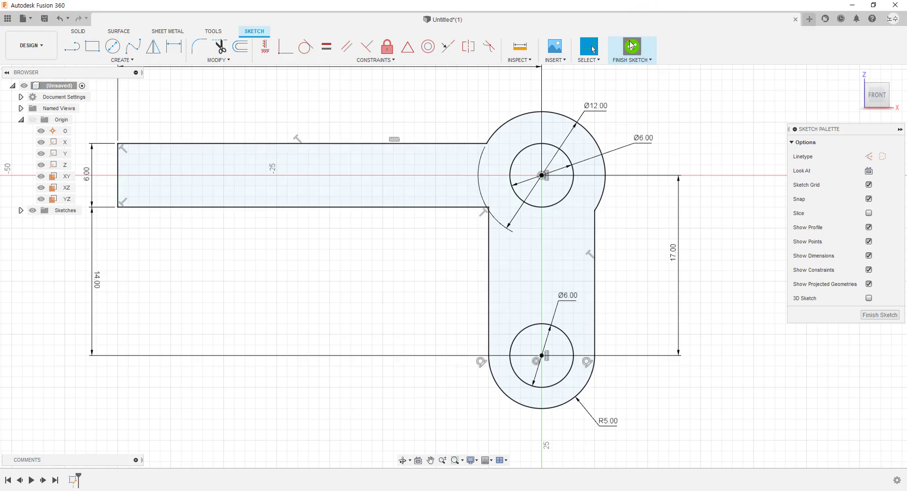
pyautogui.click(631, 45)
pyautogui.click(122, 60)
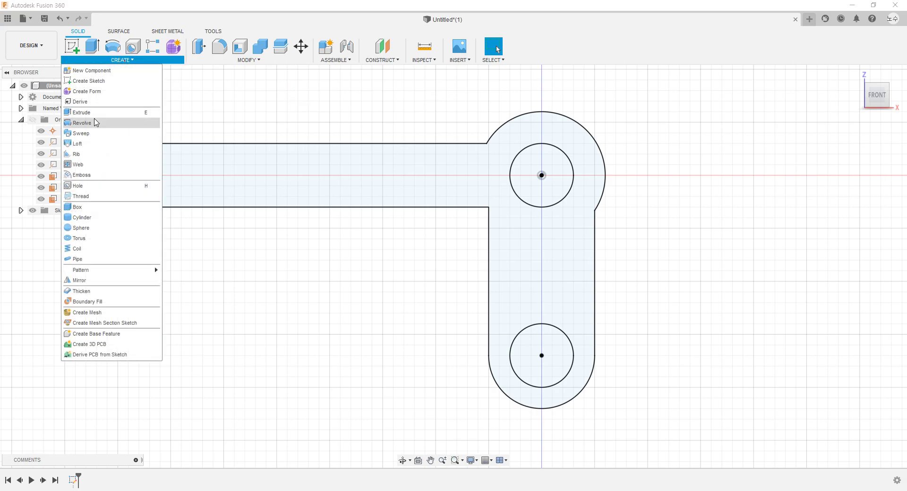
pyautogui.click(101, 115)
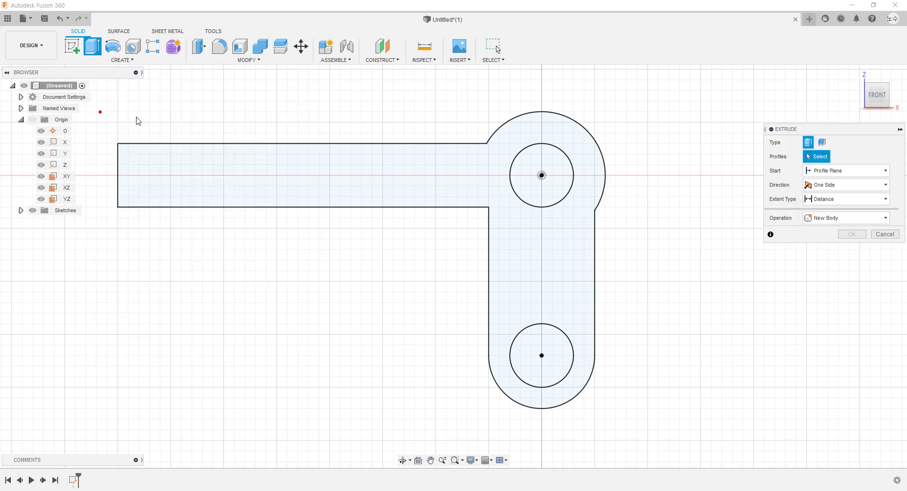
pyautogui.click(436, 169)
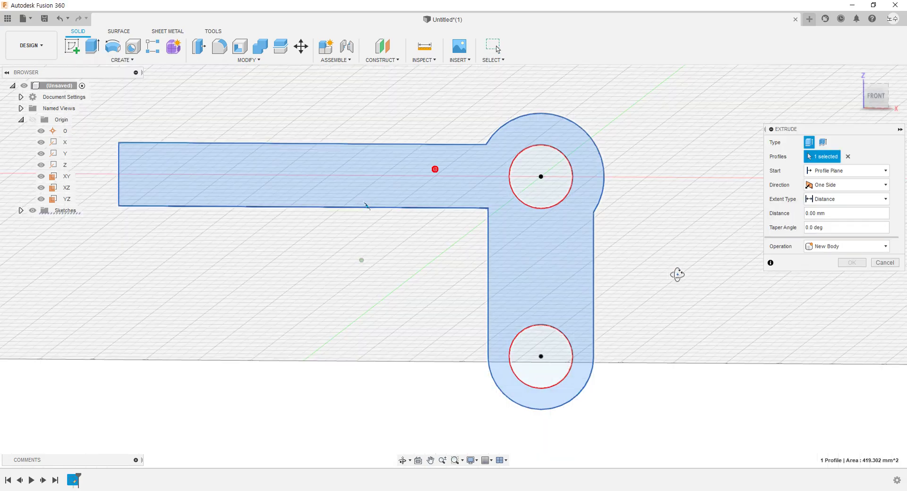
# Extrude symmetrically with distance 14/2, 7 mm each side, to create the solid.
pyautogui.keyDown('shift'); pyautogui.moveTo(678, 274); pyautogui.dragTo(687, 264, button='middle'); pyautogui.keyUp('shift')
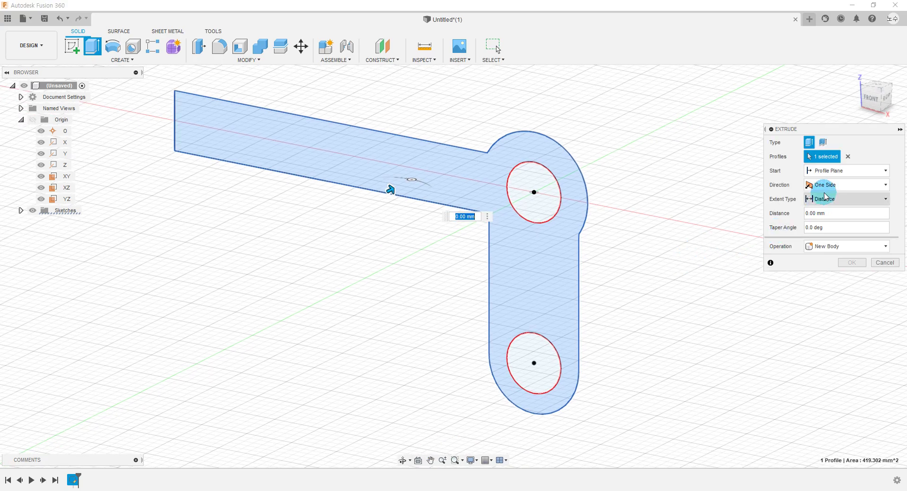
pyautogui.click(825, 185)
pyautogui.click(833, 221)
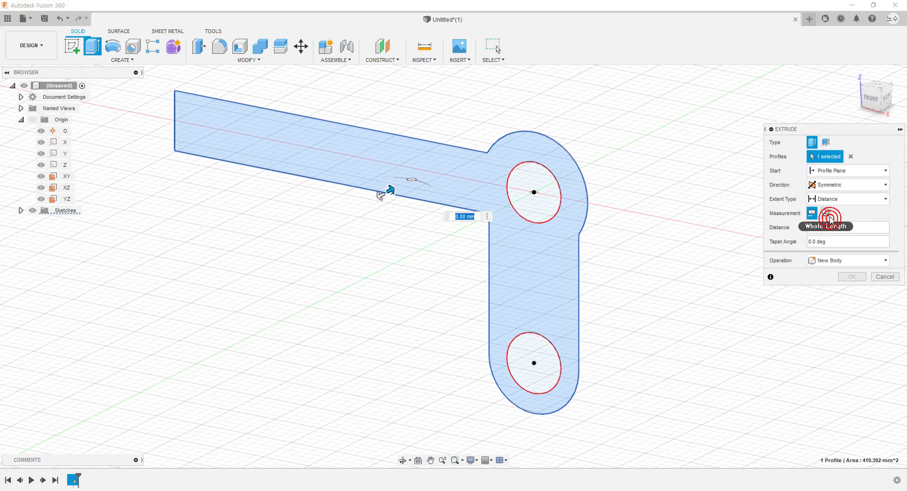
pyautogui.moveTo(826, 214)
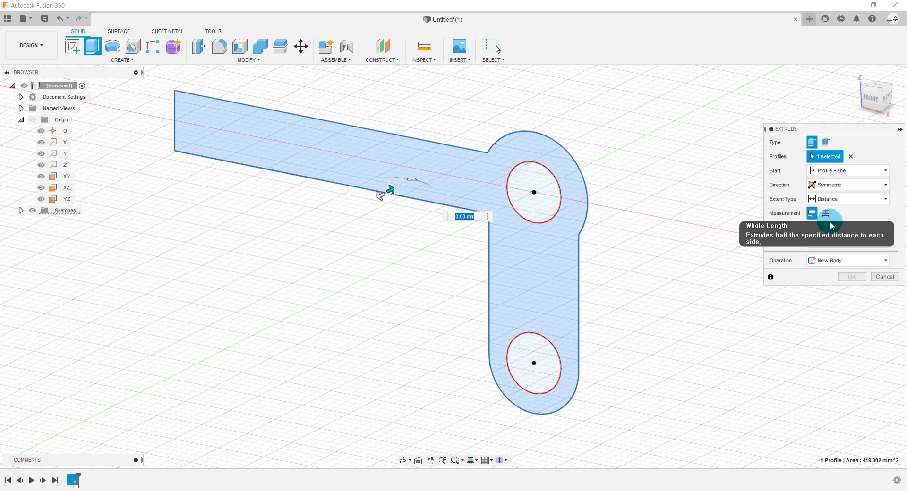
pyautogui.click(829, 228)
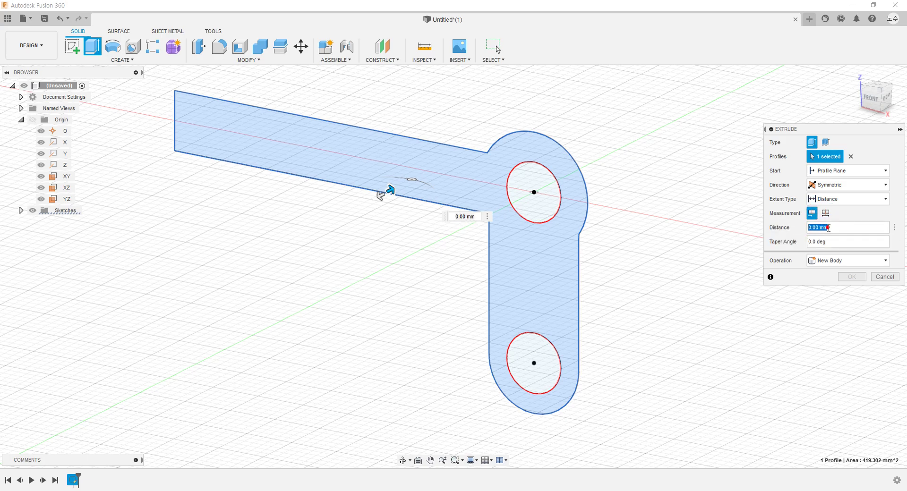
pyautogui.write('14/2')
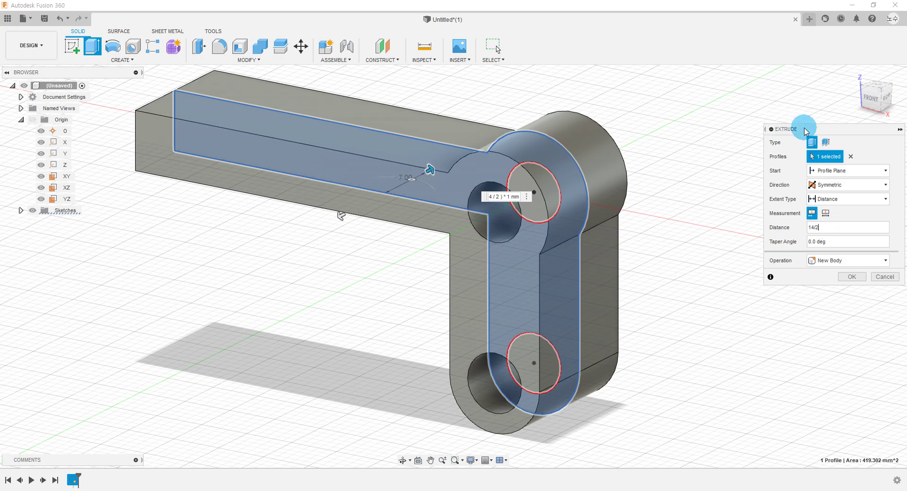
pyautogui.click(852, 277)
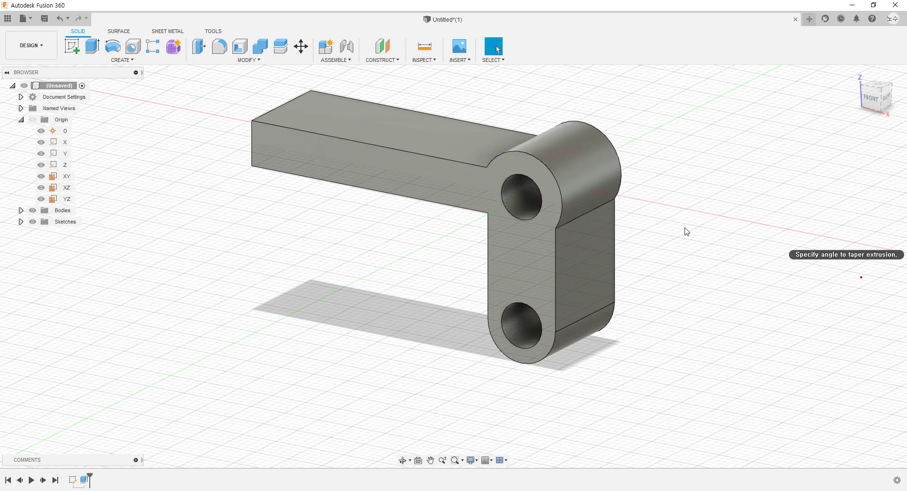
pyautogui.keyDown('shift'); pyautogui.moveTo(687, 232); pyautogui.dragTo(719, 219, button='middle'); pyautogui.keyUp('shift')
pyautogui.hotkey('alt', 'Tab')
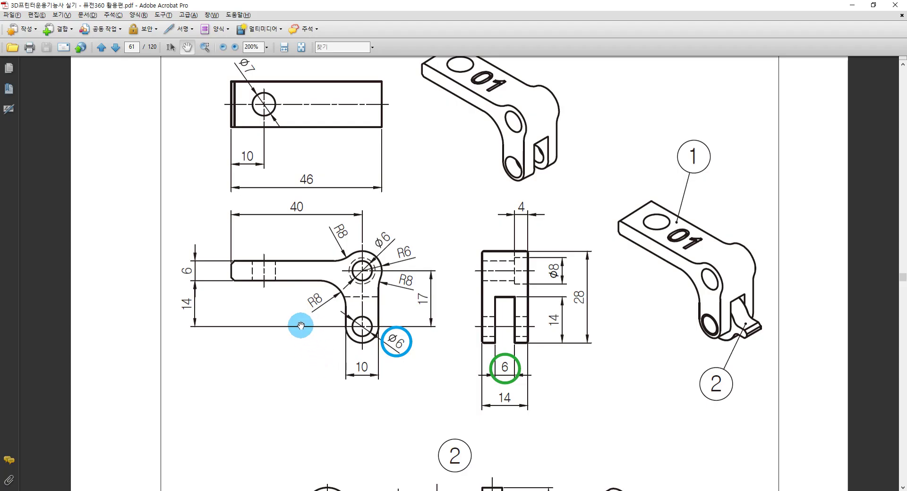
pyautogui.keyDown('ctrl'); pyautogui.scroll(1, 237, 335); pyautogui.keyUp('ctrl')
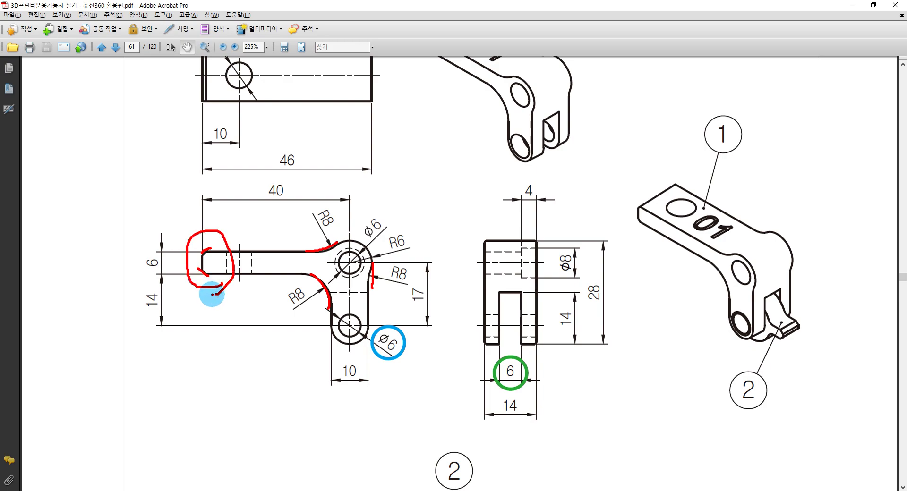
pyautogui.hotkey('alt', 'Tab')
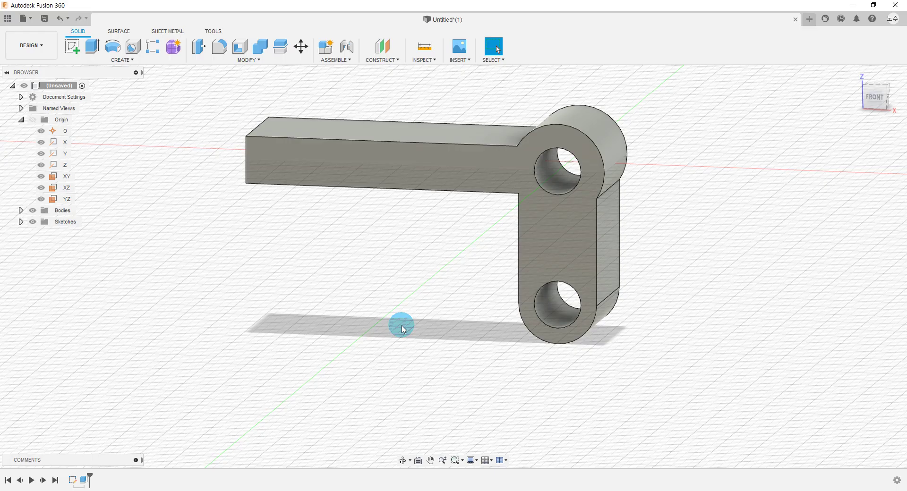
# Fillet the boss-to-upright, arm-to-boss and inner arm-to-upright edges with an 8 mm radius.
pyautogui.click(249, 60)
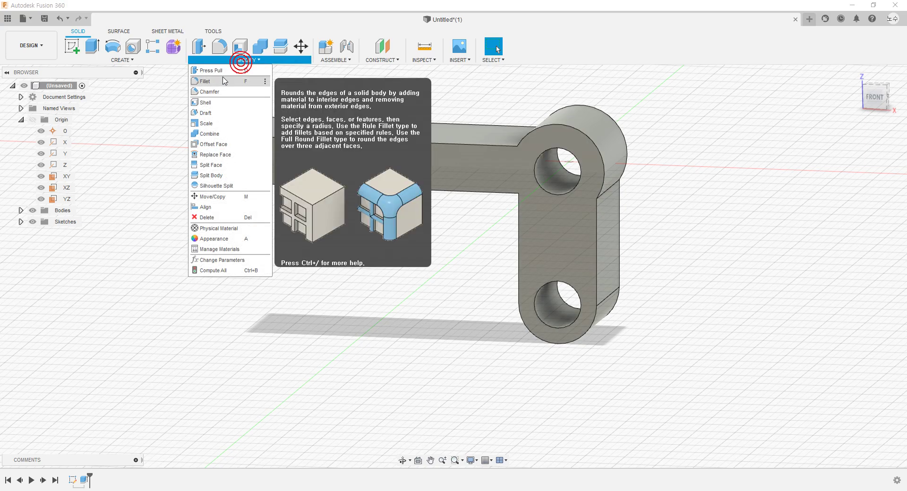
pyautogui.click(225, 77)
pyautogui.keyDown('shift'); pyautogui.moveTo(612, 315); pyautogui.dragTo(608, 245, button='middle'); pyautogui.keyUp('shift')
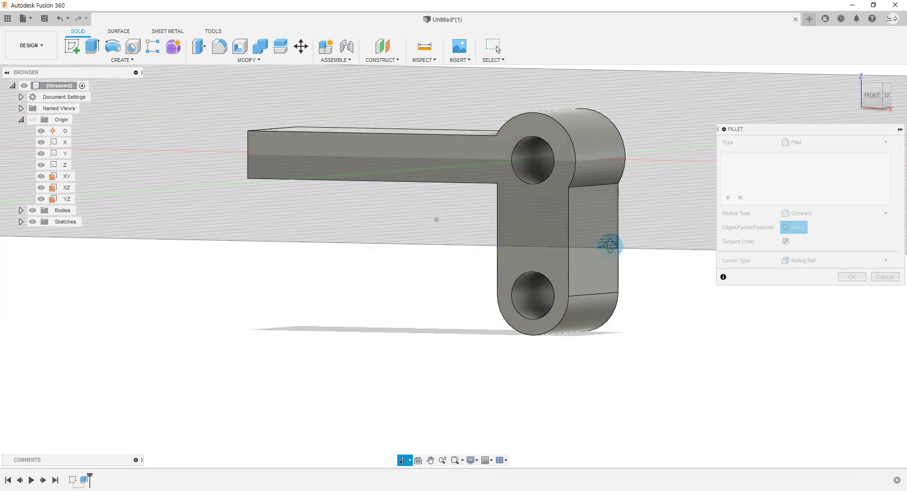
pyautogui.click(580, 182)
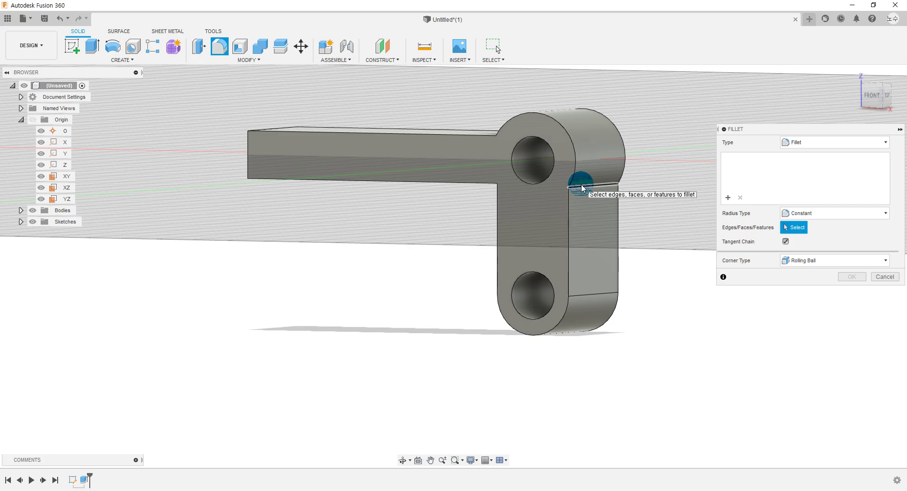
pyautogui.keyDown('shift'); pyautogui.moveTo(465, 240); pyautogui.dragTo(496, 248, button='middle'); pyautogui.keyUp('shift')
pyautogui.click(523, 126)
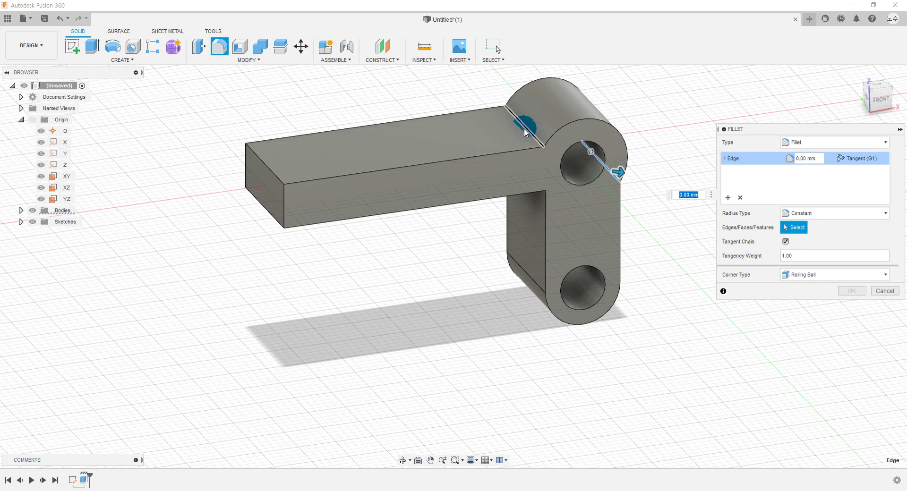
pyautogui.keyDown('shift'); pyautogui.moveTo(458, 299); pyautogui.dragTo(435, 217, button='middle'); pyautogui.keyUp('shift')
pyautogui.click(494, 236)
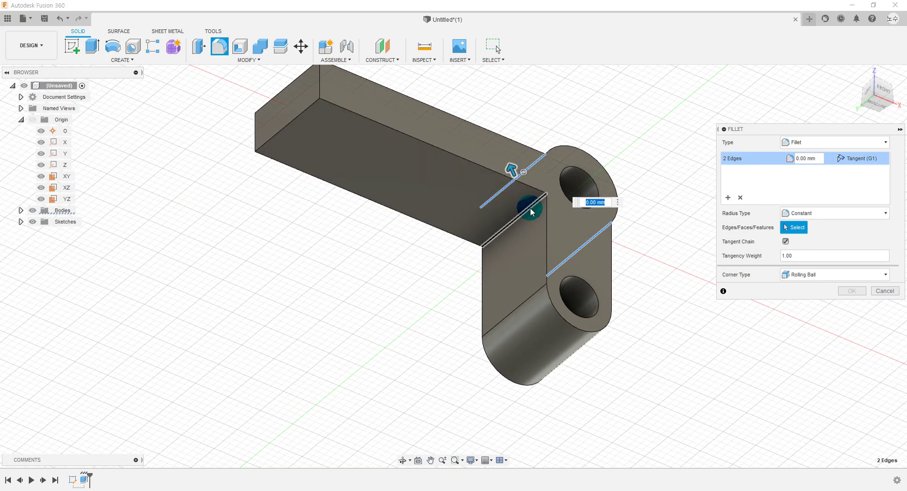
pyautogui.keyDown('shift'); pyautogui.moveTo(433, 300); pyautogui.dragTo(401, 335, button='middle'); pyautogui.keyUp('shift')
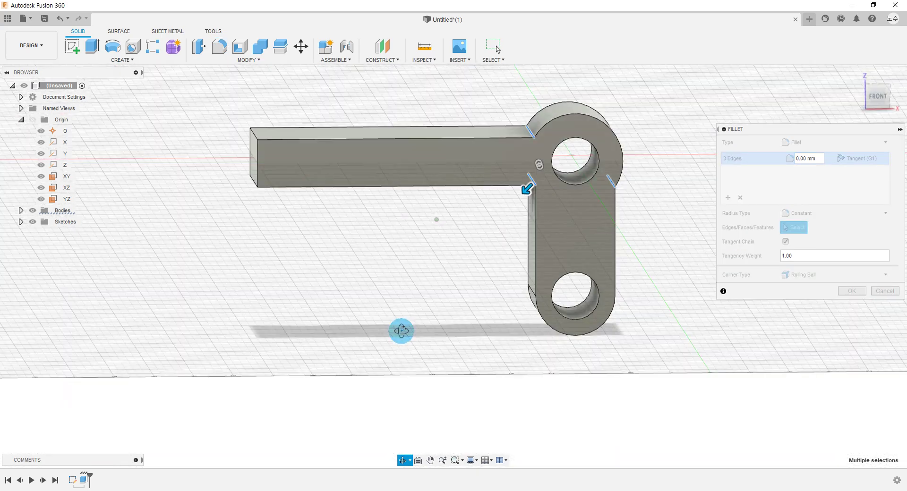
pyautogui.write('8')
pyautogui.press('Return')
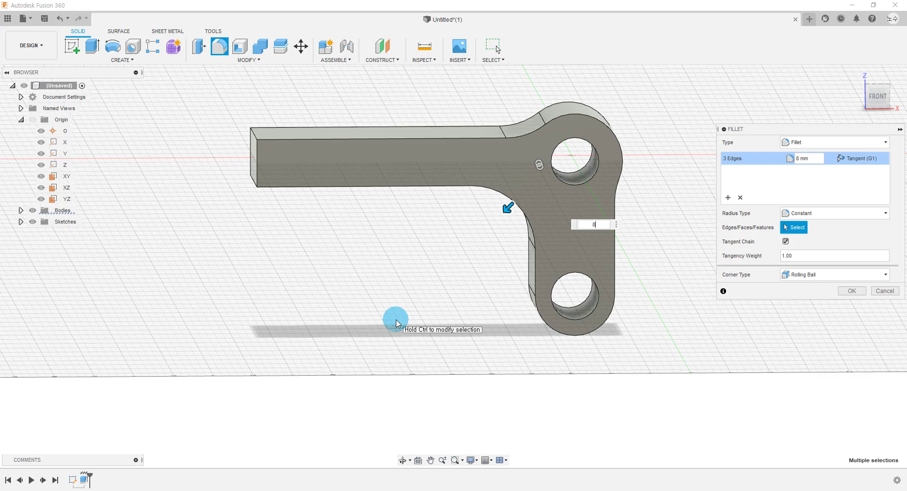
pyautogui.click(851, 291)
pyautogui.moveTo(532, 363)
pyautogui.keyDown('shift'); pyautogui.mouseDown(button='middle')
pyautogui.moveTo(436, 324)
pyautogui.moveTo(140, 170)
pyautogui.mouseUp(button='middle'); pyautogui.keyUp('shift')
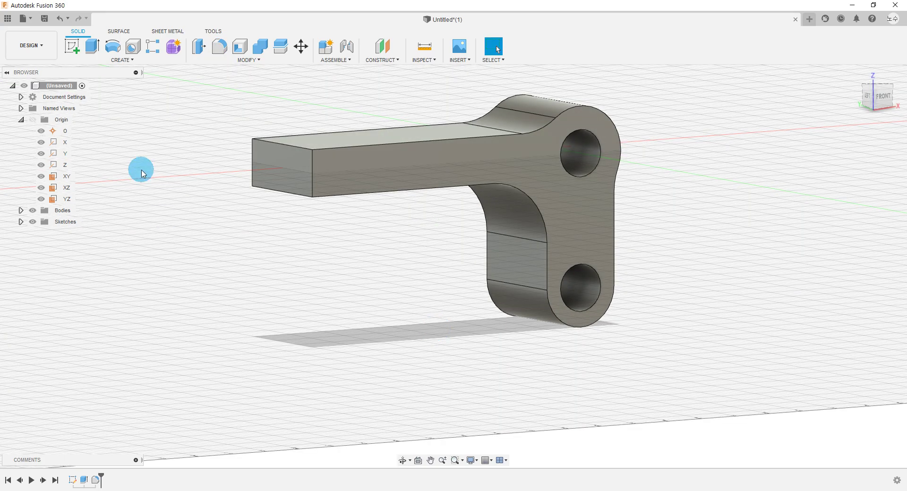
# Start a chamfer and select two edges on the arm's free end.
pyautogui.click(239, 61)
pyautogui.click(239, 93)
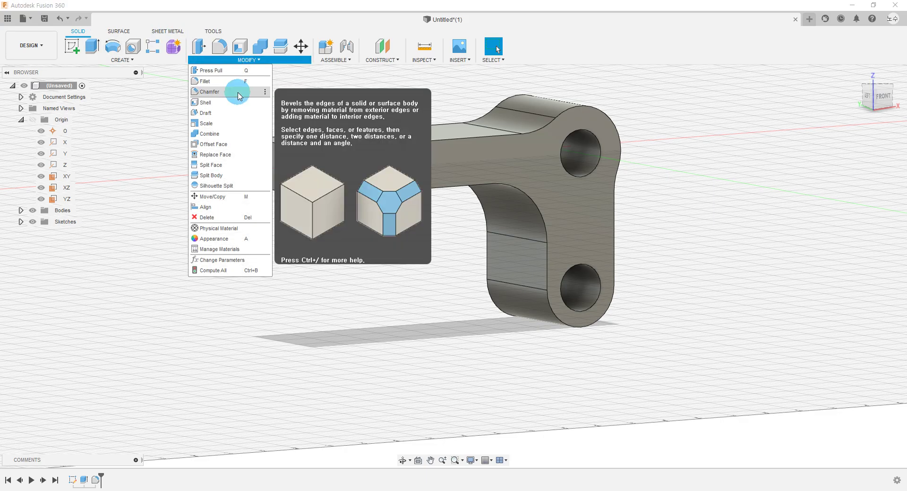
pyautogui.scroll(3, 239, 93)
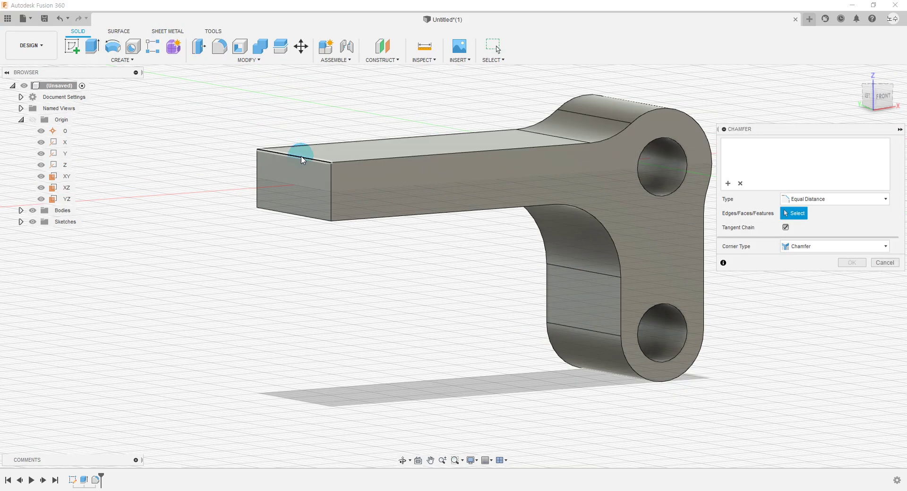
pyautogui.click(302, 157)
pyautogui.click(303, 216)
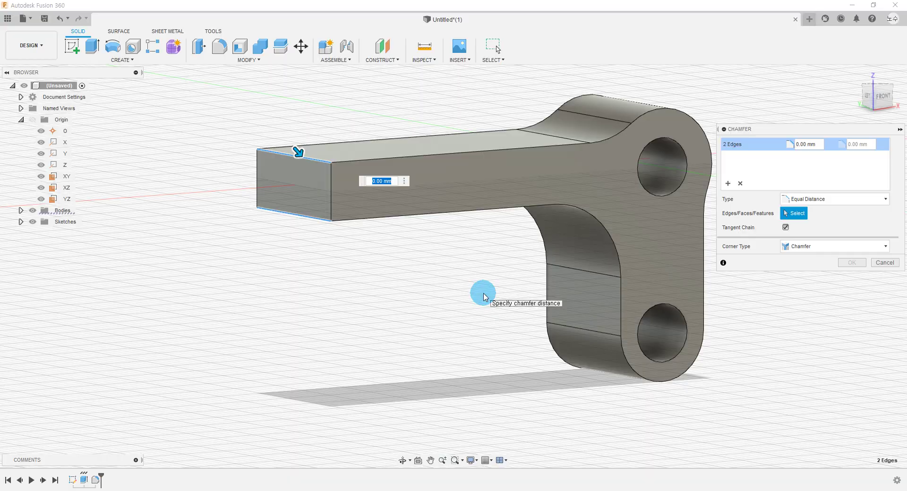
# After checking the reference drawing, set the chamfer distance to 1 mm and apply it.
pyautogui.hotkey('alt', 'Tab')
pyautogui.scroll(-3, 318, 324)
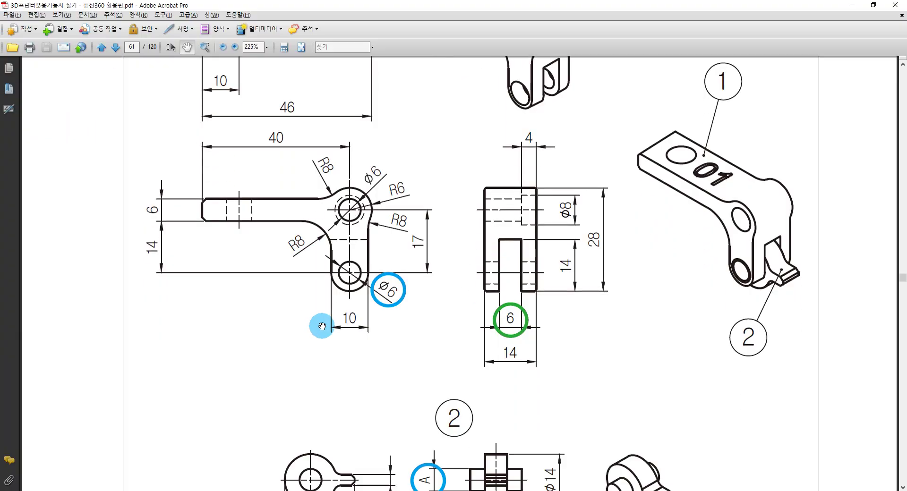
pyautogui.scroll(-5, 334, 405)
pyautogui.scroll(-4, 335, 404)
pyautogui.scroll(-2, 335, 404)
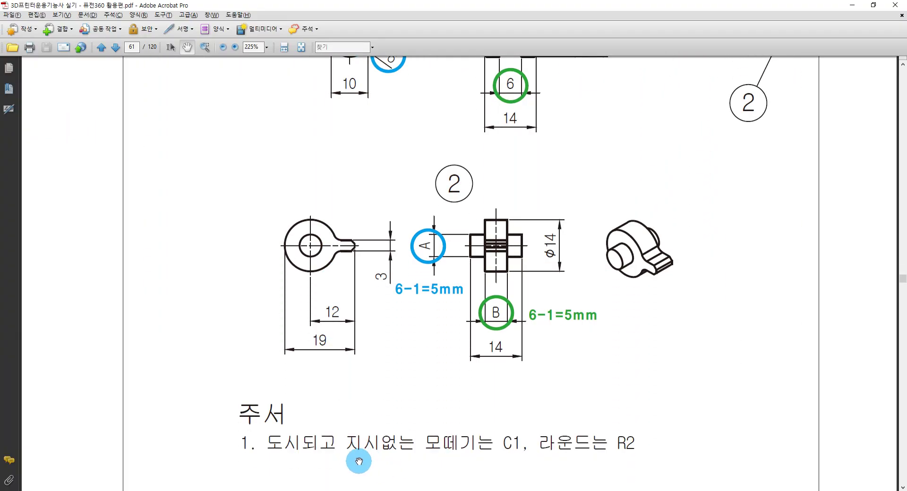
pyautogui.scroll(3, 462, 314)
pyautogui.scroll(5, 431, 269)
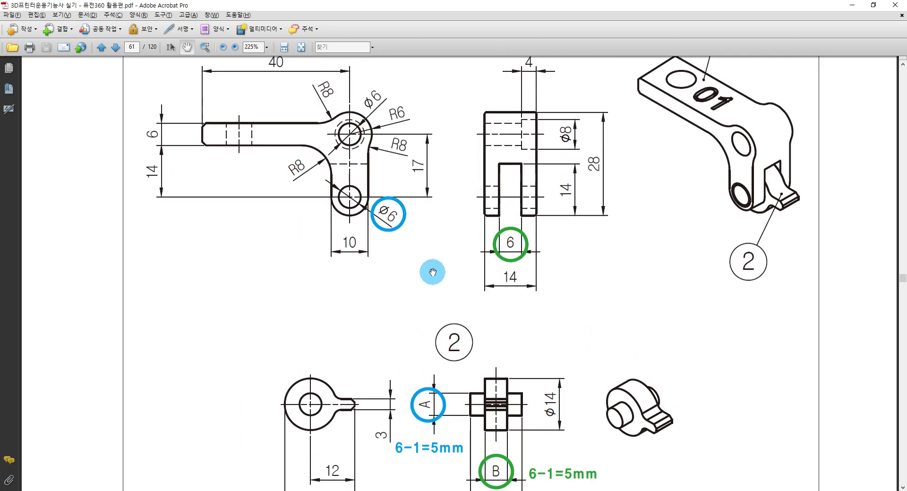
pyautogui.scroll(5, 430, 269)
pyautogui.hotkey('alt', 'Tab')
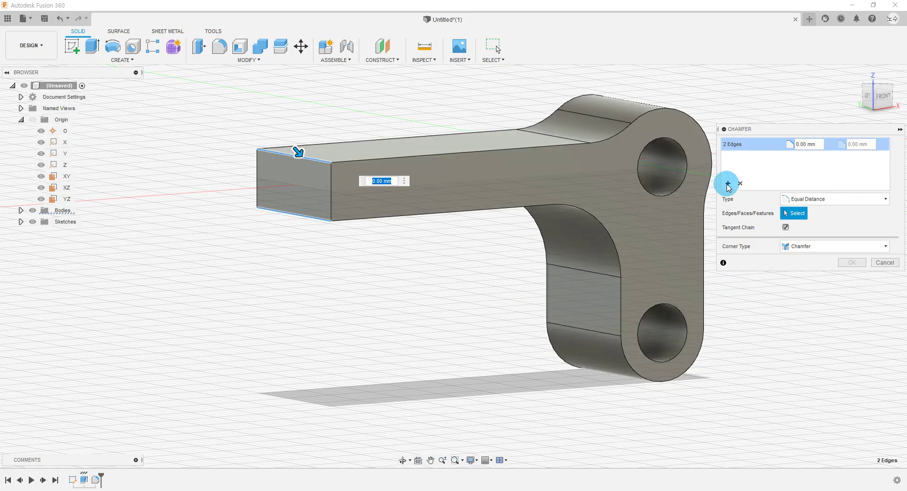
pyautogui.write('1')
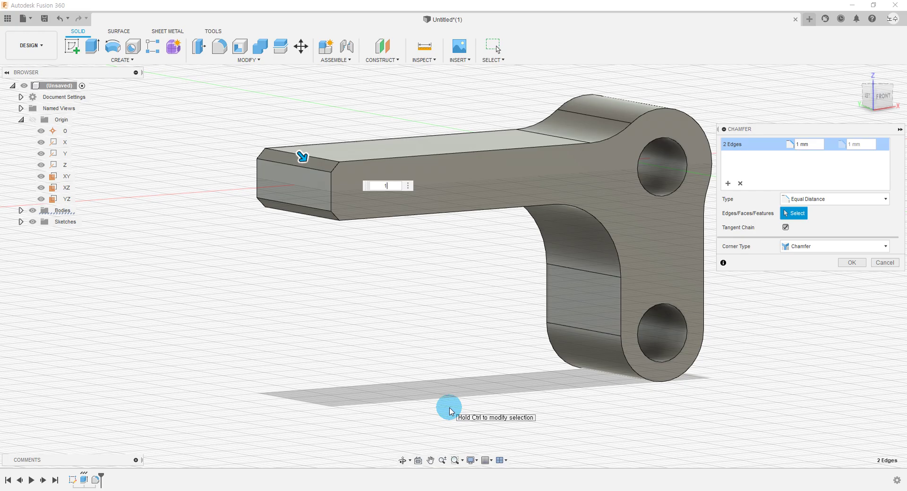
pyautogui.click(852, 262)
# Outline the slot in red on the reference drawing, then select the arm's end face.
pyautogui.keyDown('shift'); pyautogui.moveTo(614, 360); pyautogui.dragTo(587, 355, button='middle'); pyautogui.keyUp('shift')
pyautogui.moveTo(755, 387)
pyautogui.keyDown('shift'); pyautogui.mouseDown(button='middle')
pyautogui.moveTo(615, 371)
pyautogui.moveTo(620, 379)
pyautogui.mouseUp(button='middle'); pyautogui.keyUp('shift')
pyautogui.hotkey('alt', 'Tab')
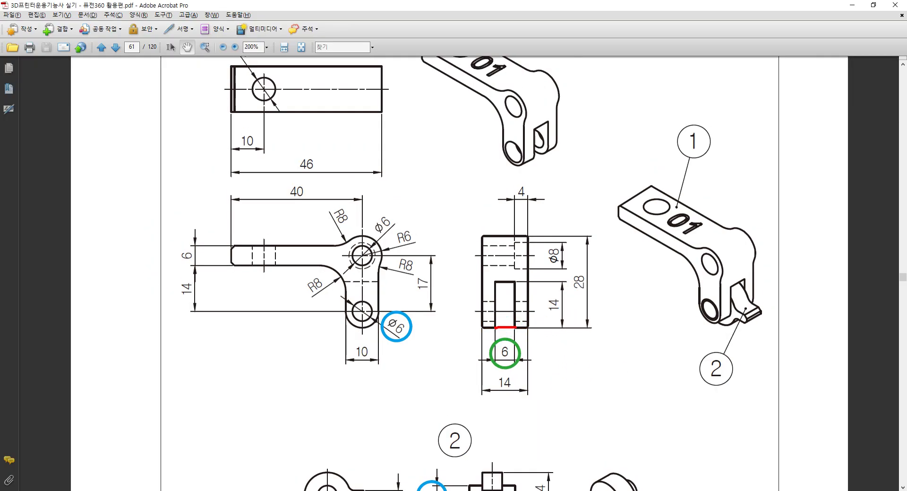
pyautogui.moveTo(519, 275)
pyautogui.mouseDown()
pyautogui.moveTo(501, 300)
pyautogui.moveTo(505, 326)
pyautogui.mouseUp()
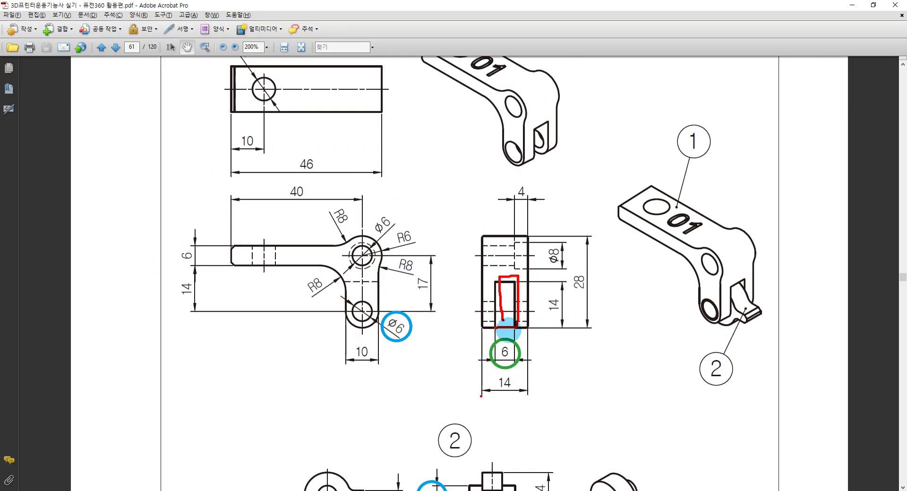
pyautogui.hotkey('alt', 'Tab')
pyautogui.click(594, 281)
# Sketch on the arm's end face and project the body's left edge into it.
pyautogui.rightClick(594, 282)
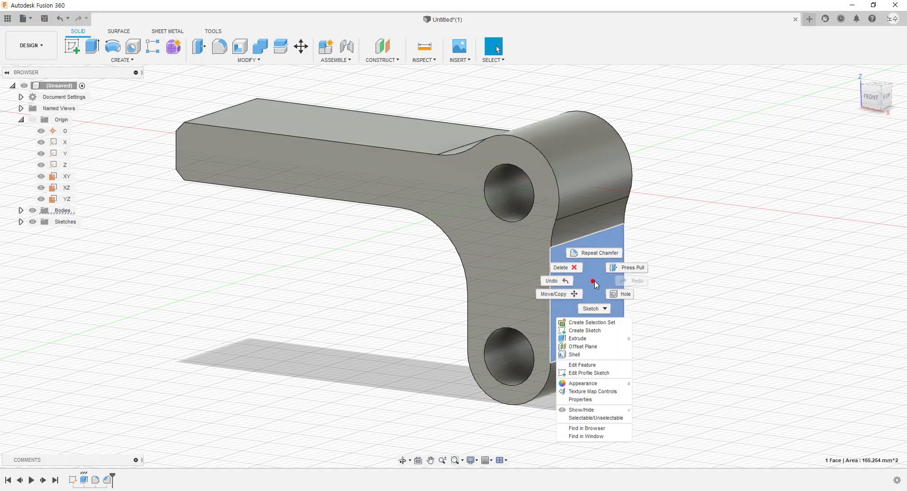
pyautogui.click(615, 334)
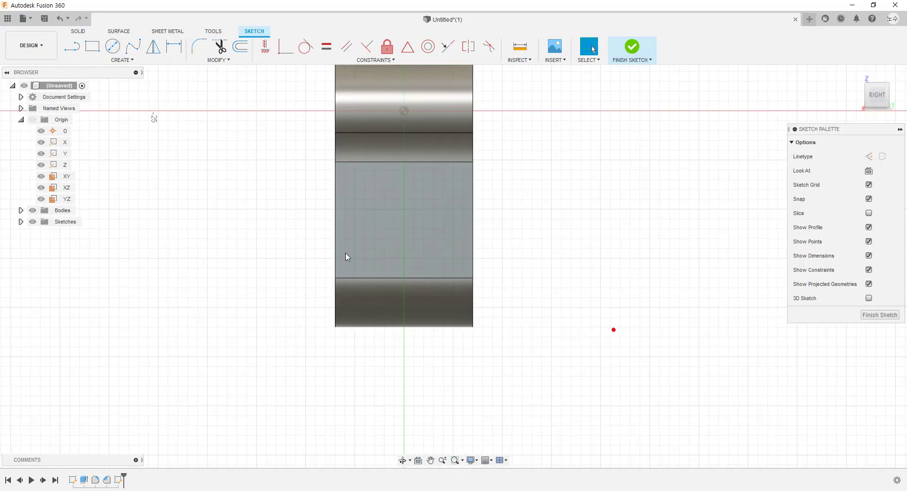
pyautogui.click(123, 60)
pyautogui.click(145, 230)
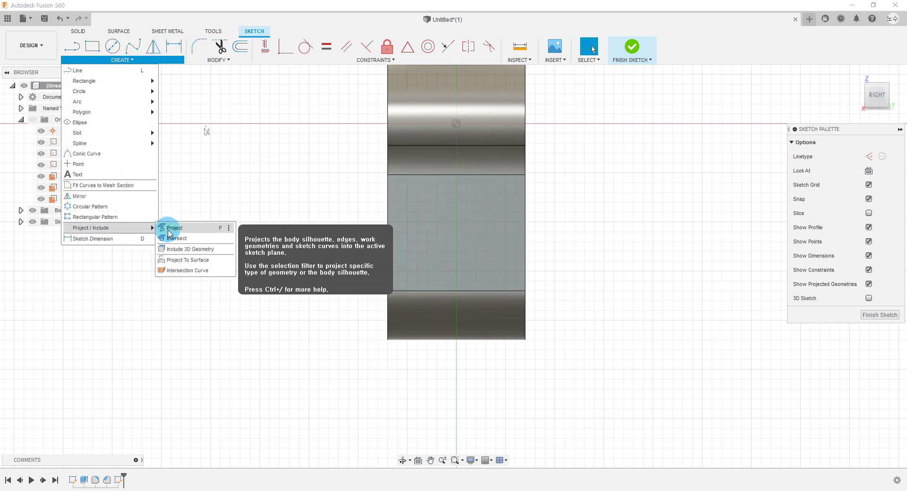
pyautogui.click(169, 229)
pyautogui.scroll(2, 114, 319)
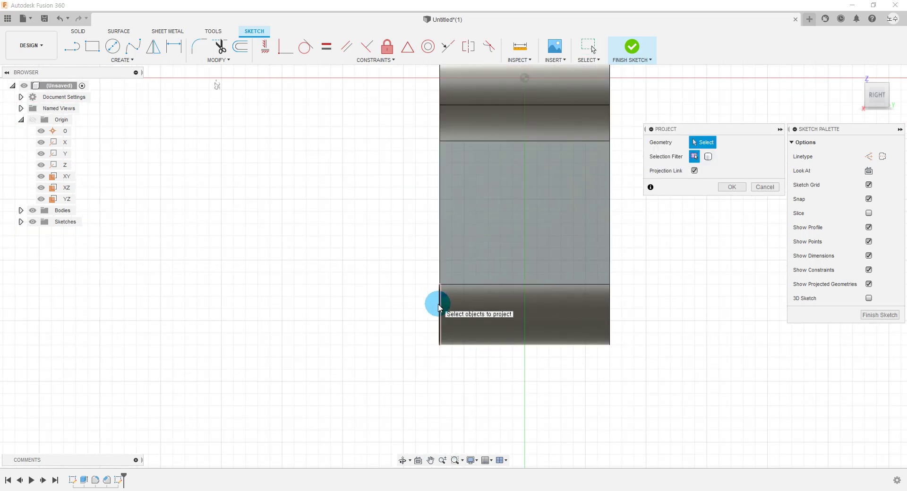
pyautogui.click(440, 308)
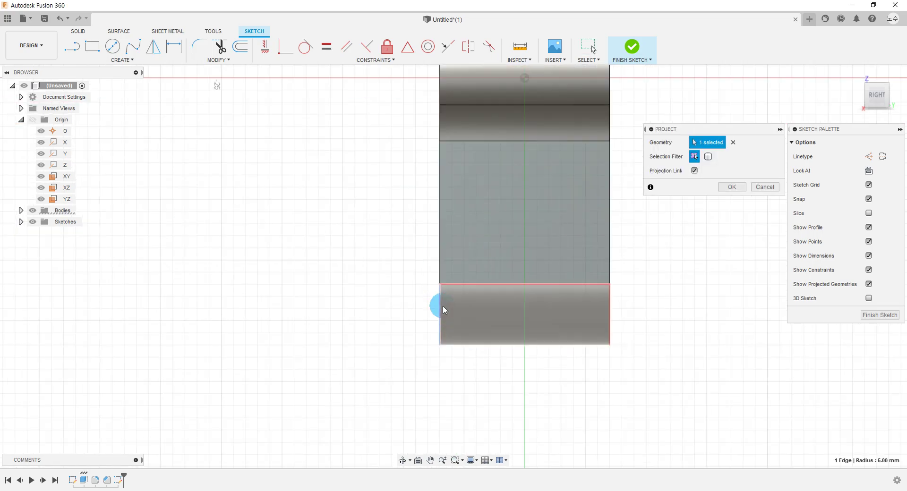
pyautogui.click(732, 187)
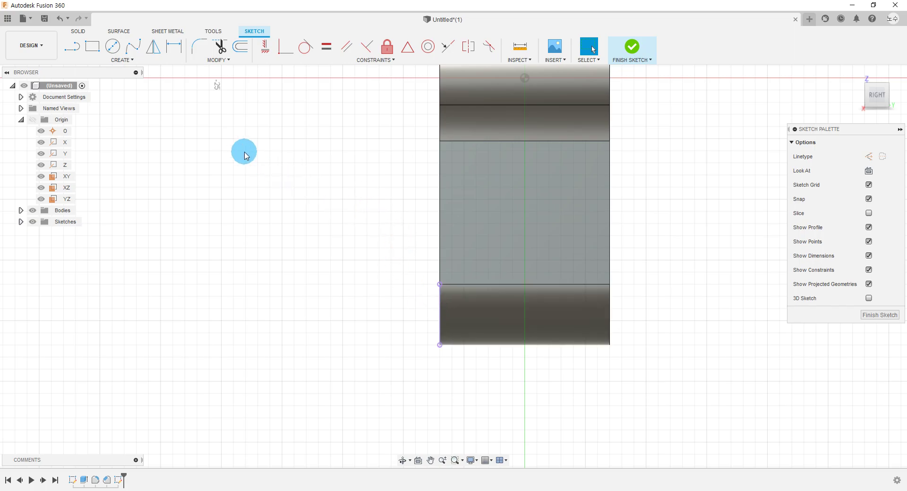
# Draw a 2-point rectangle for the slot on the end-face sketch.
pyautogui.click(132, 61)
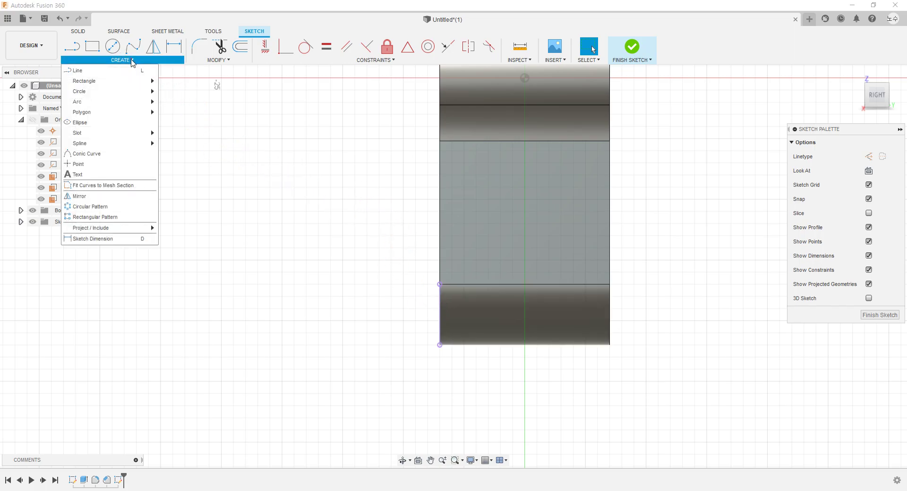
pyautogui.moveTo(125, 81); pyautogui.dragTo(193, 87)
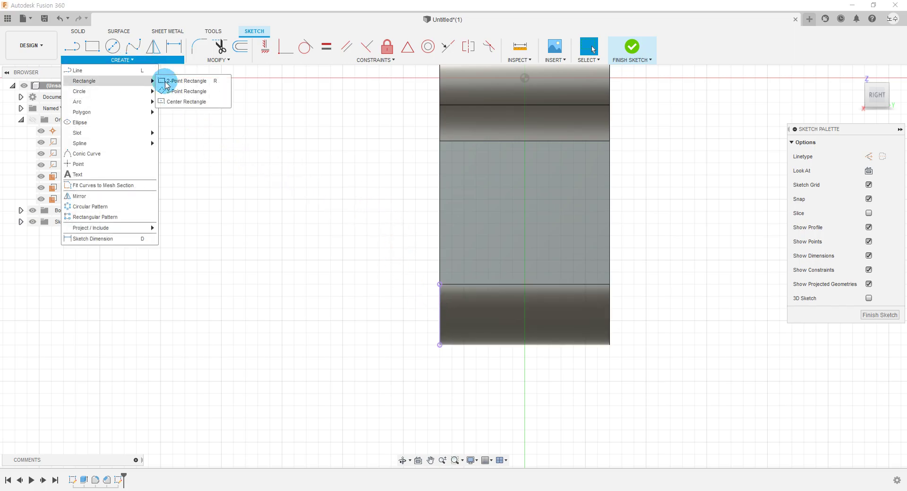
pyautogui.click(194, 86)
pyautogui.click(500, 199)
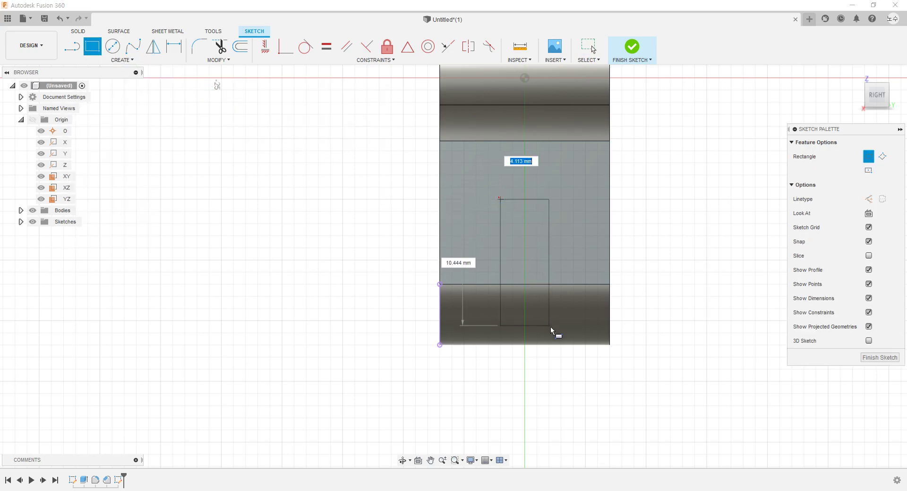
pyautogui.click(549, 333)
pyautogui.press('Escape')
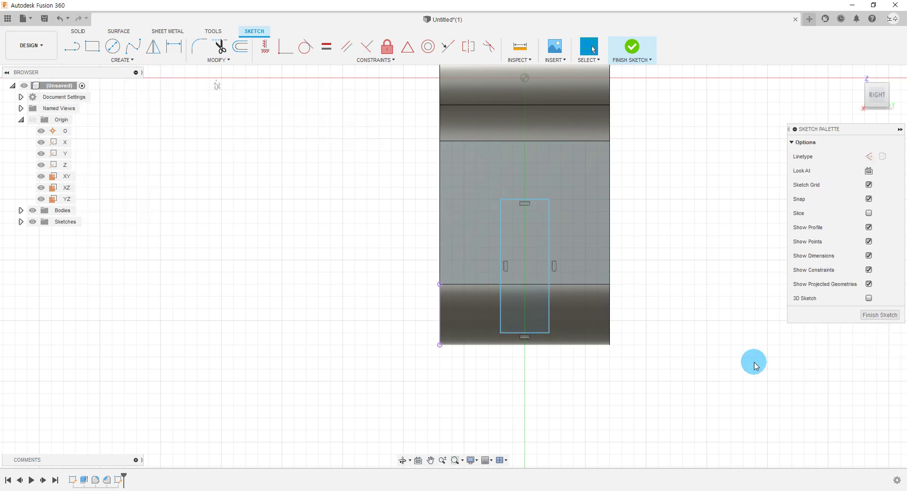
# Align the rectangle's bottom-left corner horizontally with the face's bottom corner, then check the drawing.
pyautogui.click(265, 47)
pyautogui.click(500, 333)
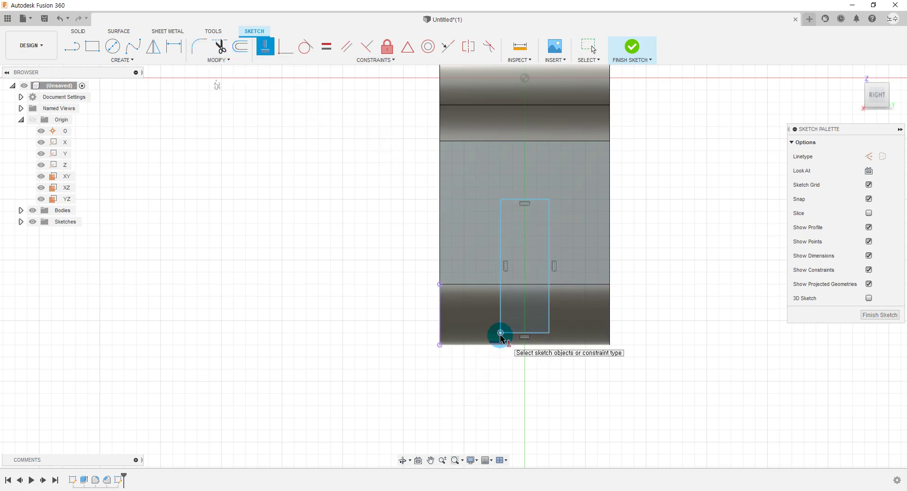
pyautogui.click(440, 345)
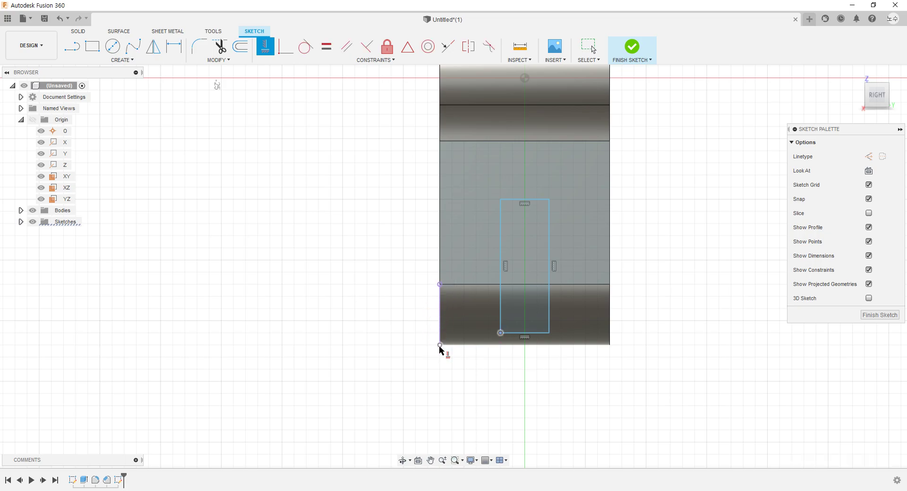
pyautogui.click(407, 345)
pyautogui.click(663, 348)
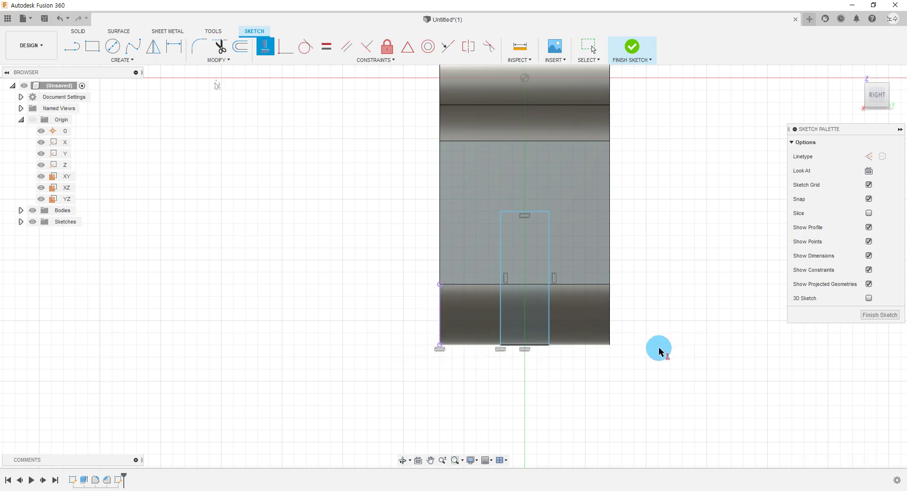
pyautogui.press('Escape')
pyautogui.hotkey('alt', 'Tab')
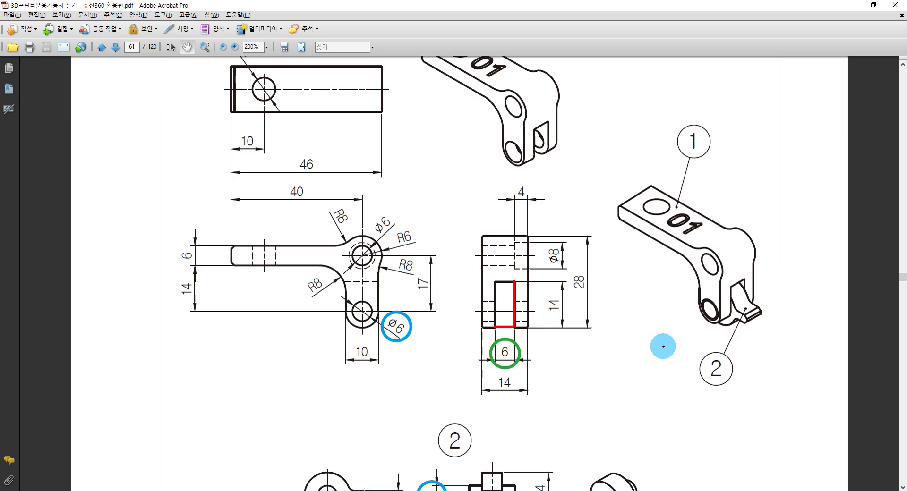
pyautogui.hotkey('alt', 'Tab')
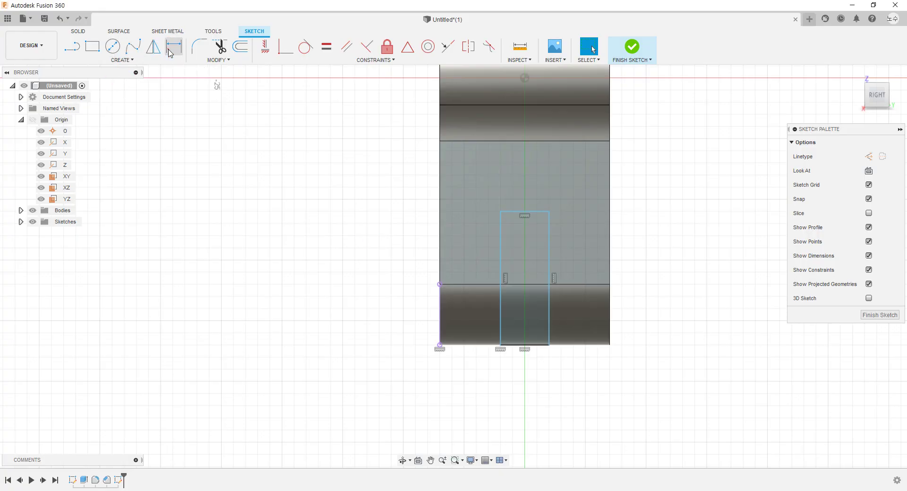
# Dimension the slot rectangle to 6 mm wide and 14 mm tall.
pyautogui.click(169, 52)
pyautogui.click(511, 216)
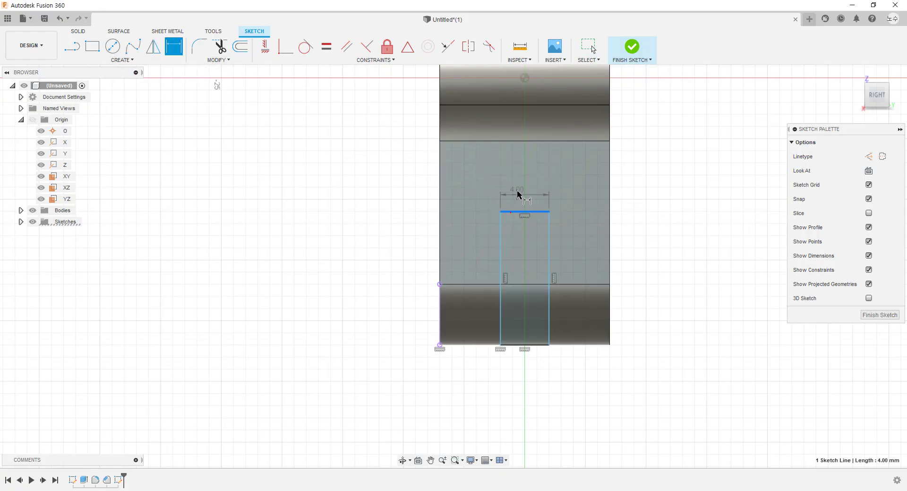
pyautogui.click(525, 195)
pyautogui.write('6')
pyautogui.press('Return')
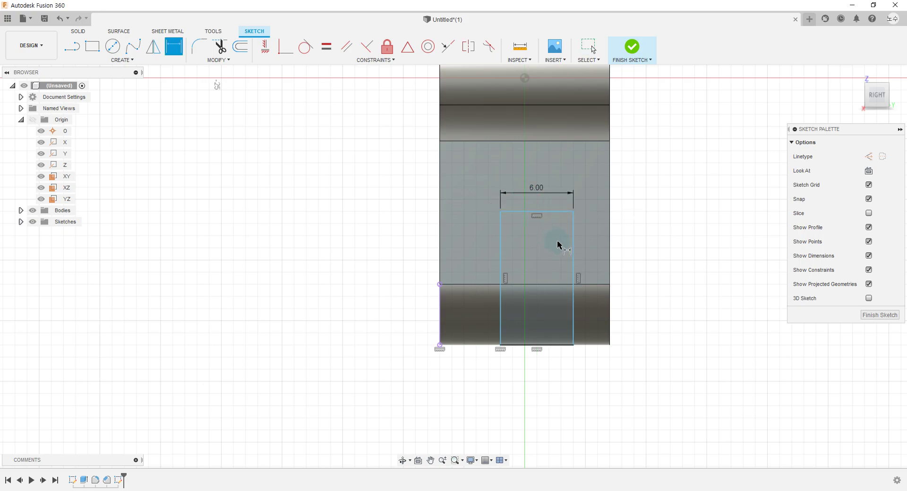
pyautogui.click(573, 260)
pyautogui.click(638, 260)
pyautogui.write('14')
pyautogui.press('Return')
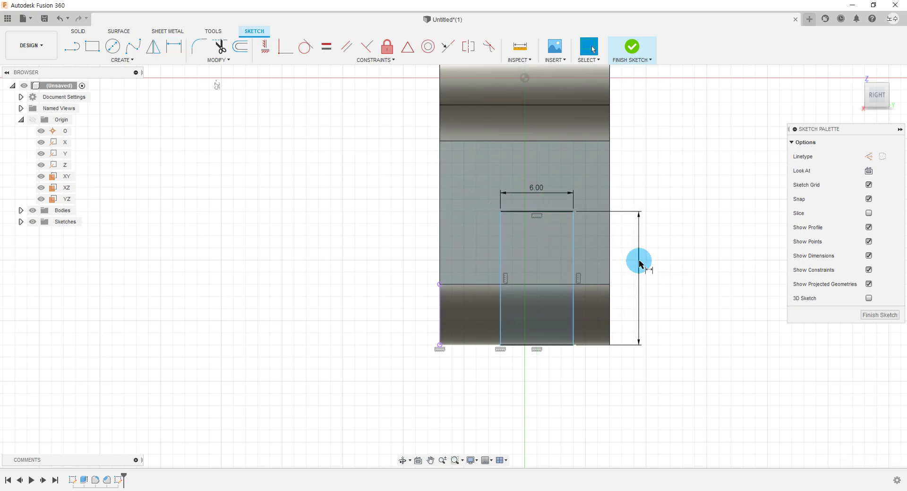
pyautogui.press('Escape')
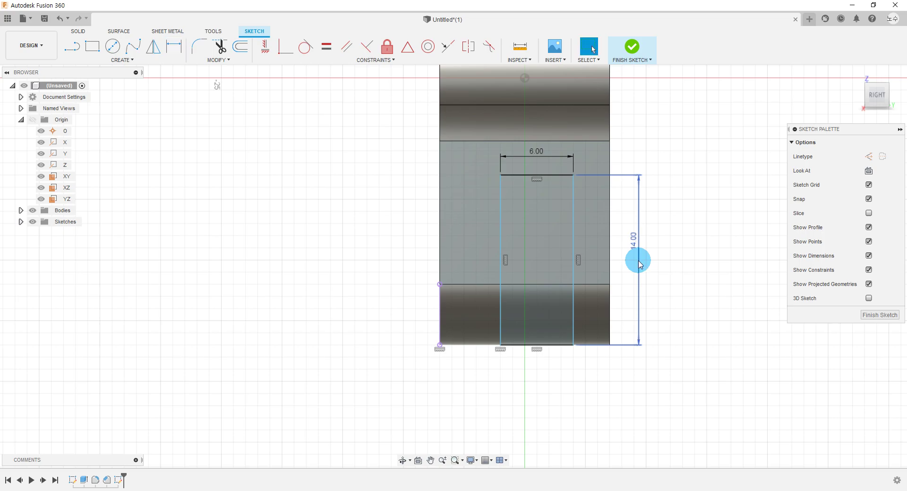
# Shift the rectangle slightly left, abandoning a spacing dimension to the face corner.
pyautogui.scroll(-1, 579, 344)
pyautogui.moveTo(579, 344); pyautogui.dragTo(573, 345)
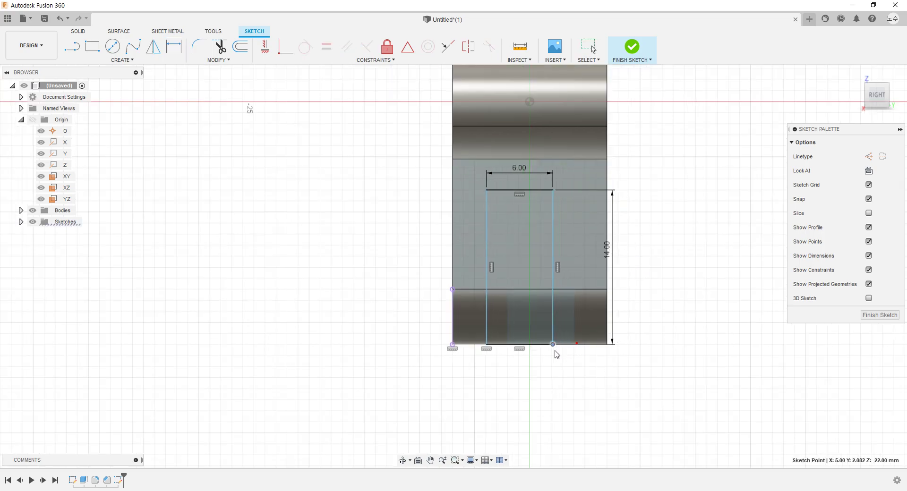
pyautogui.press('d')
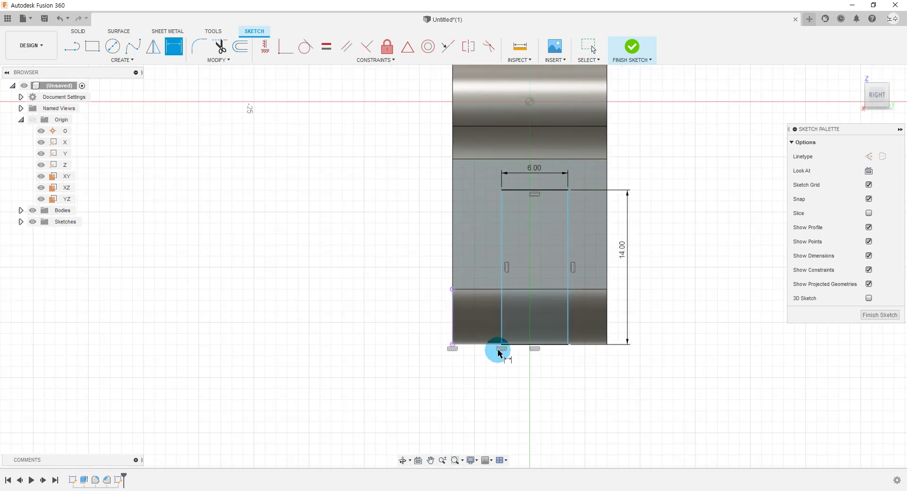
pyautogui.click(502, 345)
pyautogui.click(453, 344)
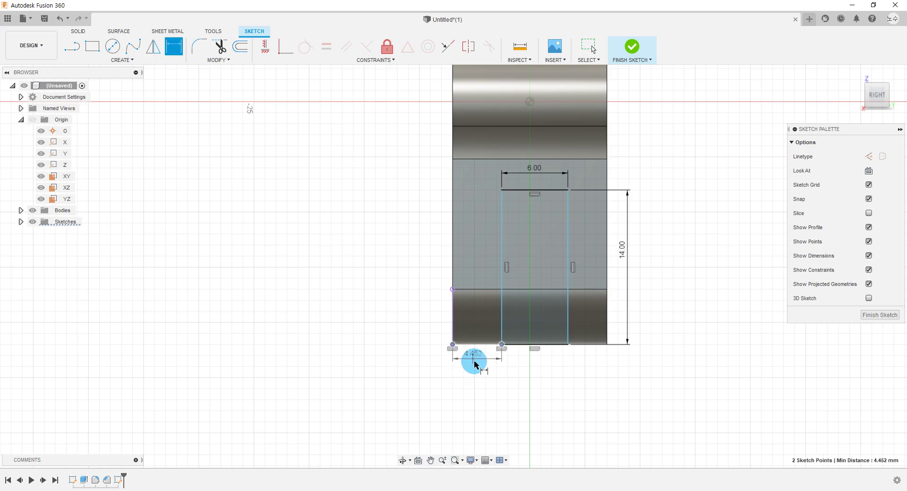
pyautogui.press('Escape')
pyautogui.click(131, 62)
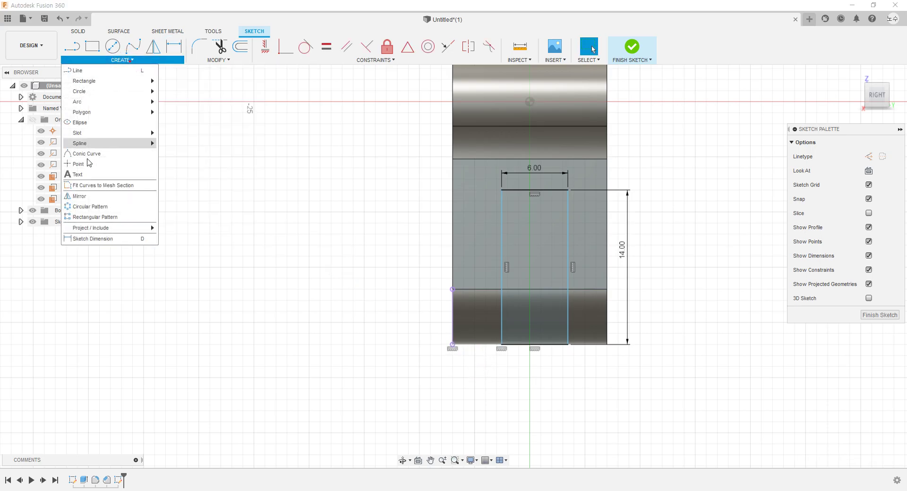
pyautogui.click(78, 164)
pyautogui.scroll(1, 584, 107)
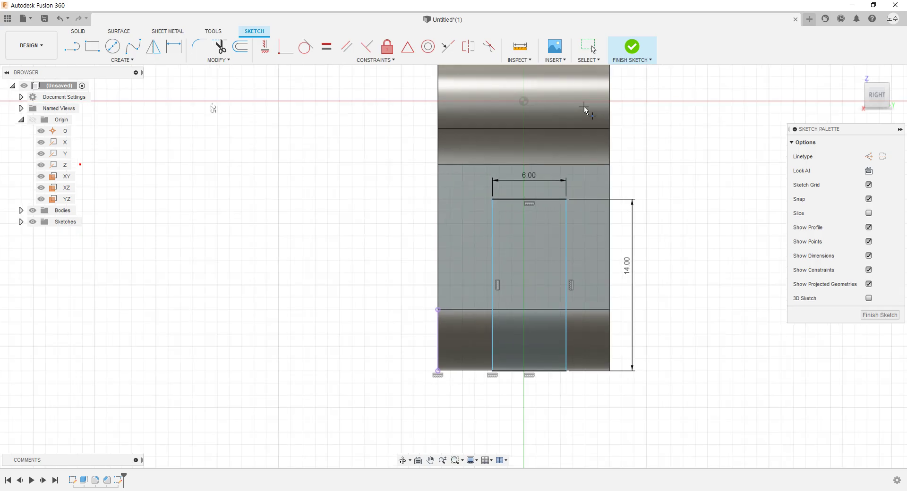
pyautogui.scroll(1, 584, 106)
pyautogui.scroll(1, 542, 187)
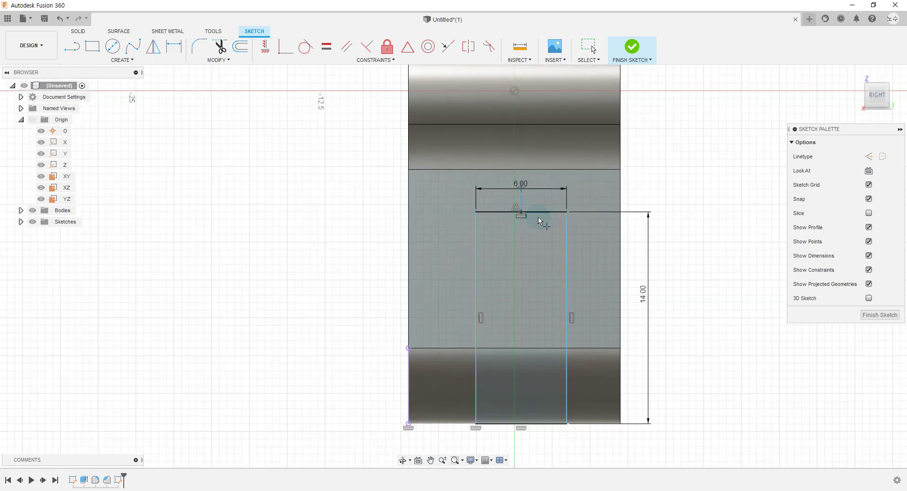
# Align the rectangle's top midpoint under the boss centre point and finish the sketch.
pyautogui.click(266, 46)
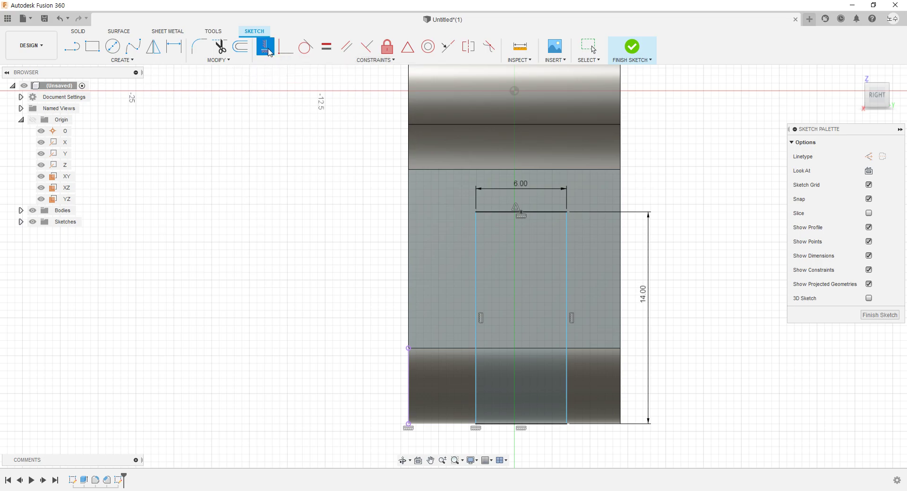
pyautogui.moveTo(534, 124); pyautogui.dragTo(521, 133, button='middle')
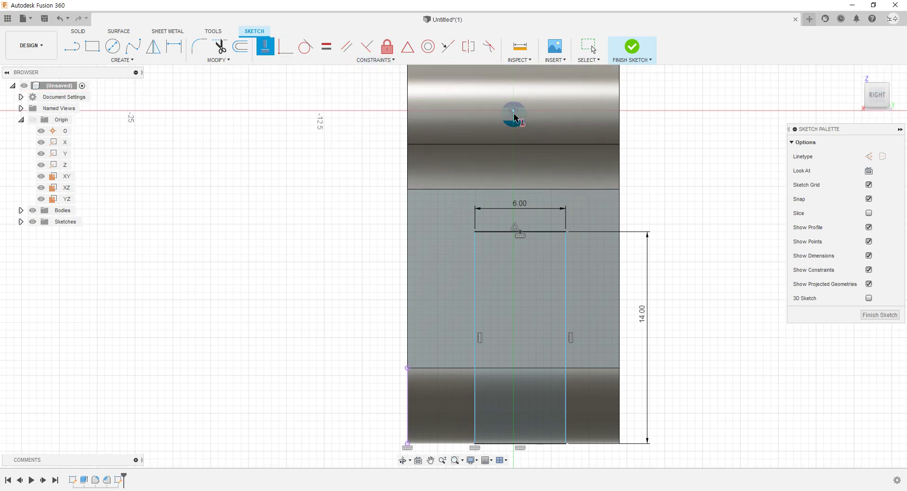
pyautogui.click(514, 112)
pyautogui.click(519, 233)
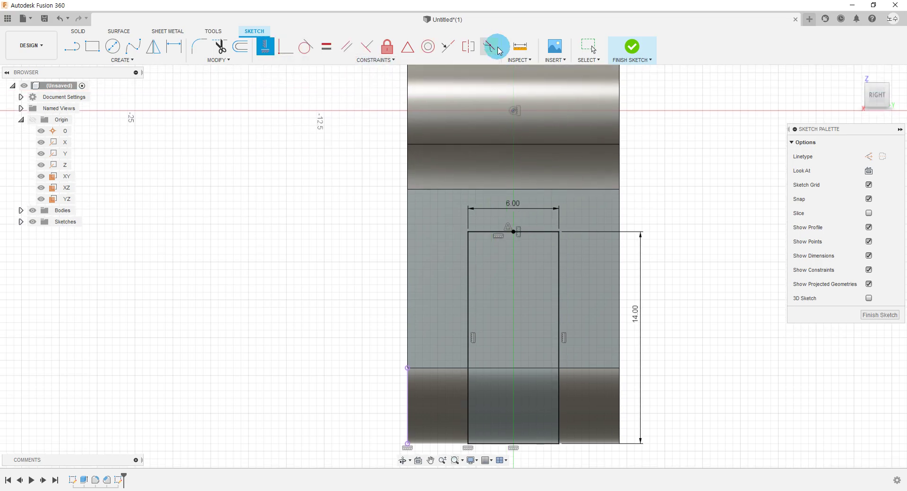
pyautogui.scroll(-2, 594, 321)
pyautogui.click(636, 368)
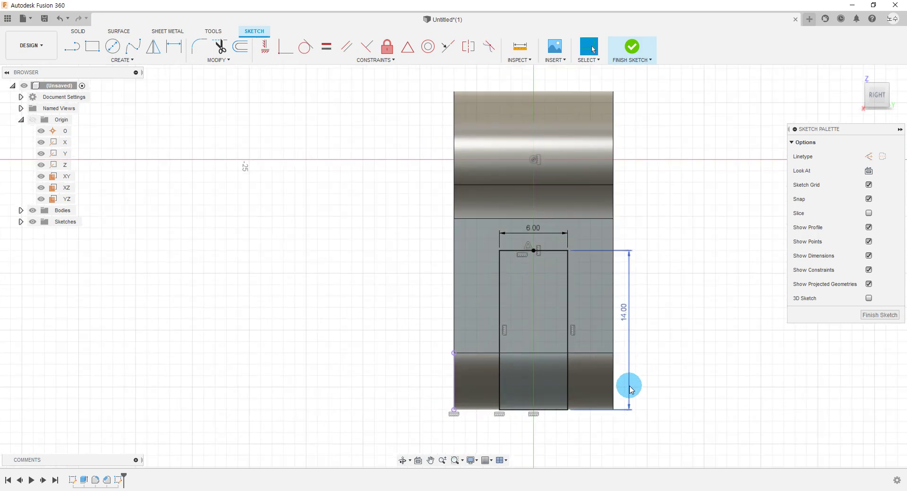
pyautogui.click(632, 47)
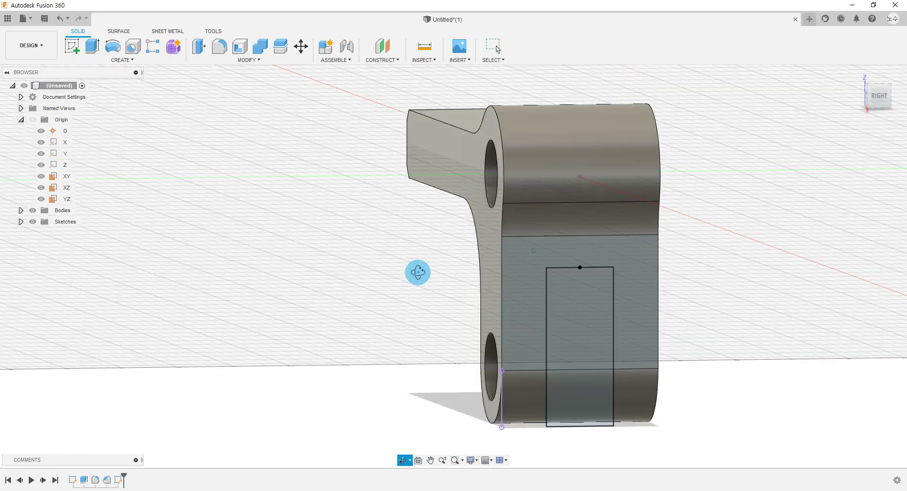
# Extrude both rectangle profiles as a 35 mm deep cut into the bracket's lower end.
pyautogui.hotkey('alt', 'Tab')
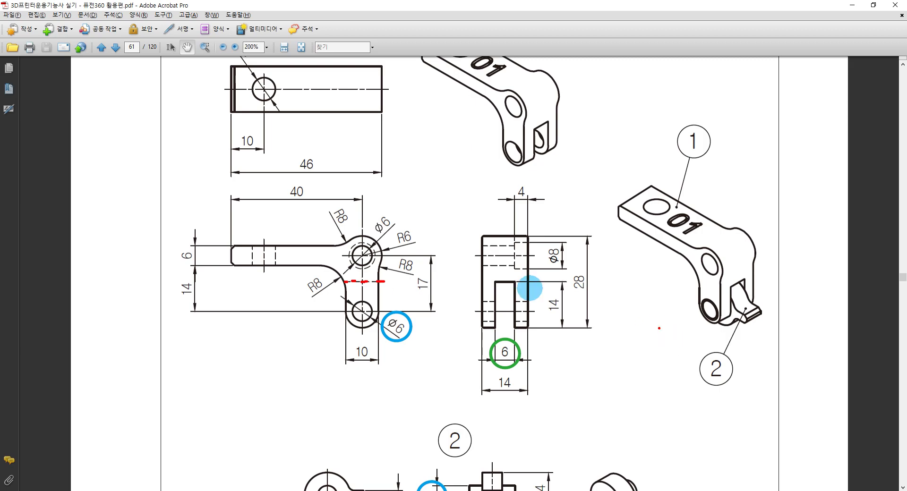
pyautogui.hotkey('alt', 'Tab')
pyautogui.click(137, 61)
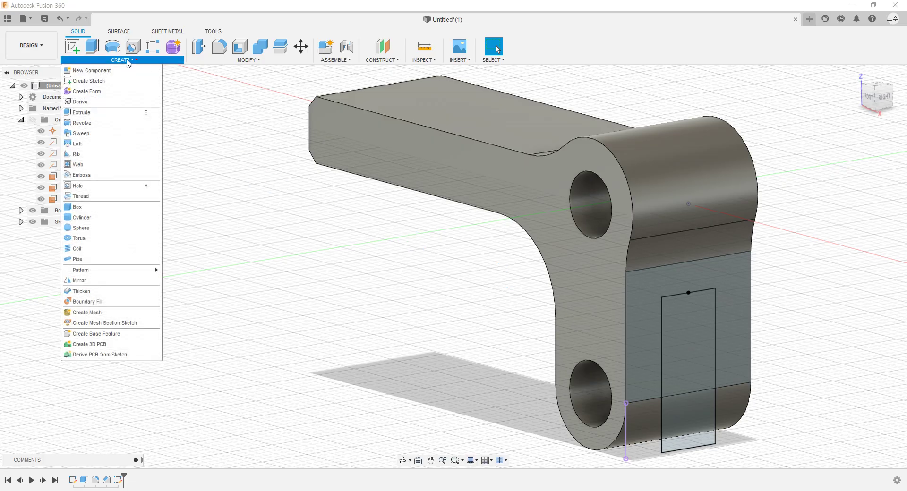
pyautogui.click(95, 116)
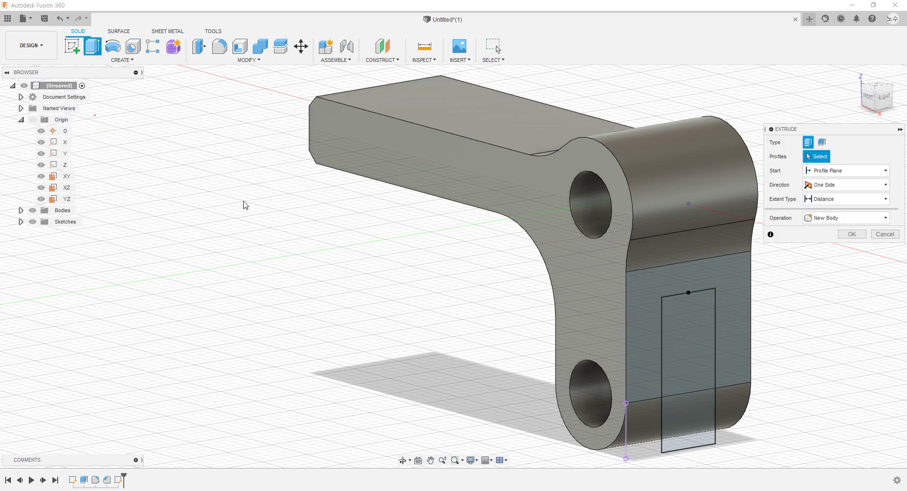
pyautogui.moveTo(687, 330); pyautogui.dragTo(648, 274, button='middle')
pyautogui.click(648, 274)
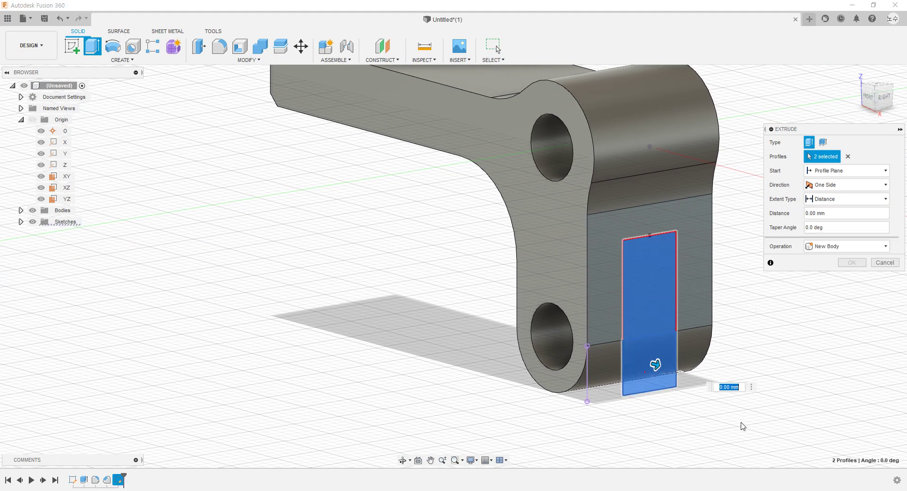
pyautogui.click(648, 368)
pyautogui.write('-14')
pyautogui.moveTo(400, 326); pyautogui.dragTo(397, 395)
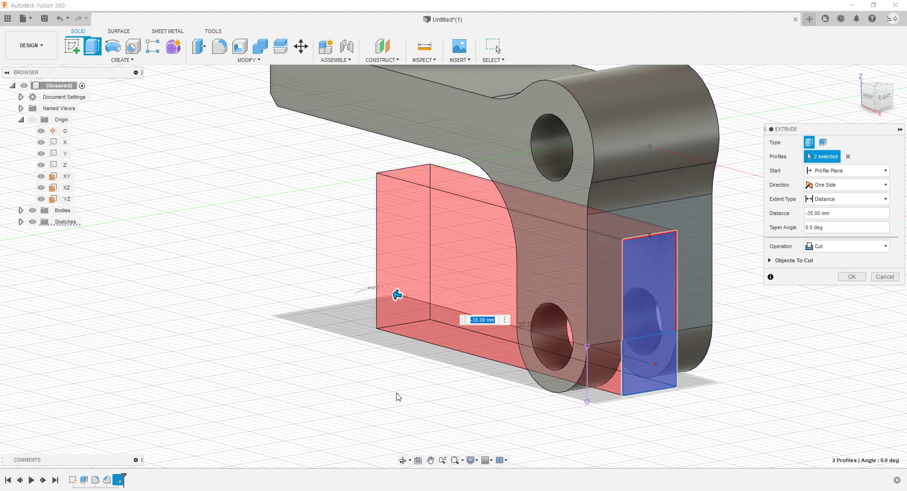
pyautogui.moveTo(411, 378)
pyautogui.keyDown('shift'); pyautogui.mouseDown(button='middle')
pyautogui.moveTo(450, 378)
pyautogui.moveTo(417, 384)
pyautogui.mouseUp(button='middle'); pyautogui.keyUp('shift')
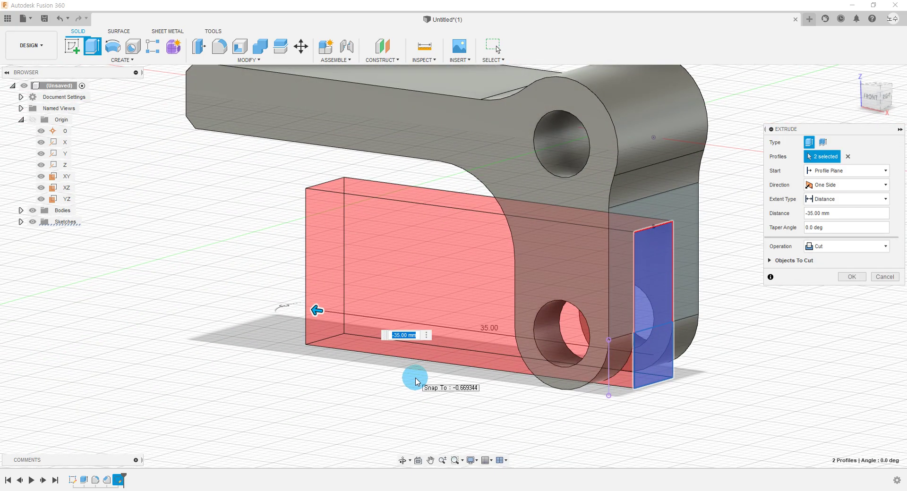
pyautogui.click(852, 277)
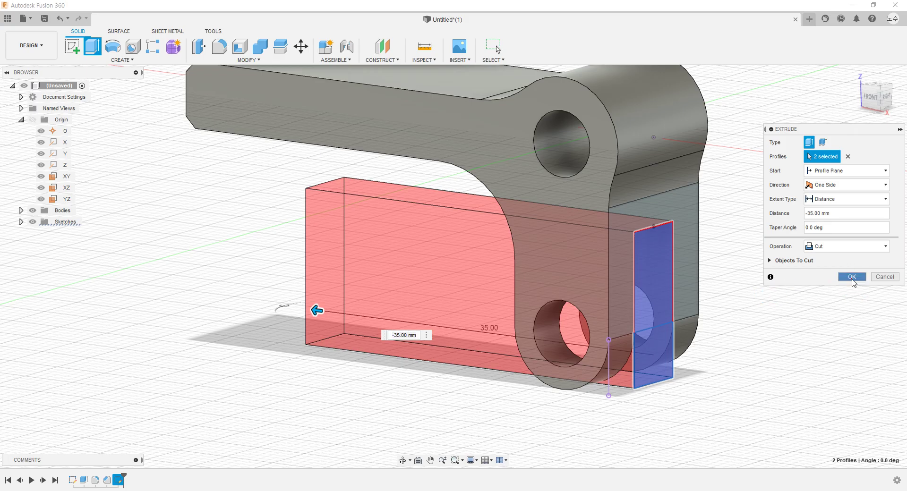
pyautogui.moveTo(401, 294)
pyautogui.keyDown('shift'); pyautogui.mouseDown(button='middle')
pyautogui.moveTo(316, 285)
pyautogui.moveTo(354, 296)
pyautogui.mouseUp(button='middle'); pyautogui.keyUp('shift')
# Mark the ⌀6 hole and the ⌀8 counterbore in the drawing's side view with red ink.
pyautogui.hotkey('alt', 'Tab')
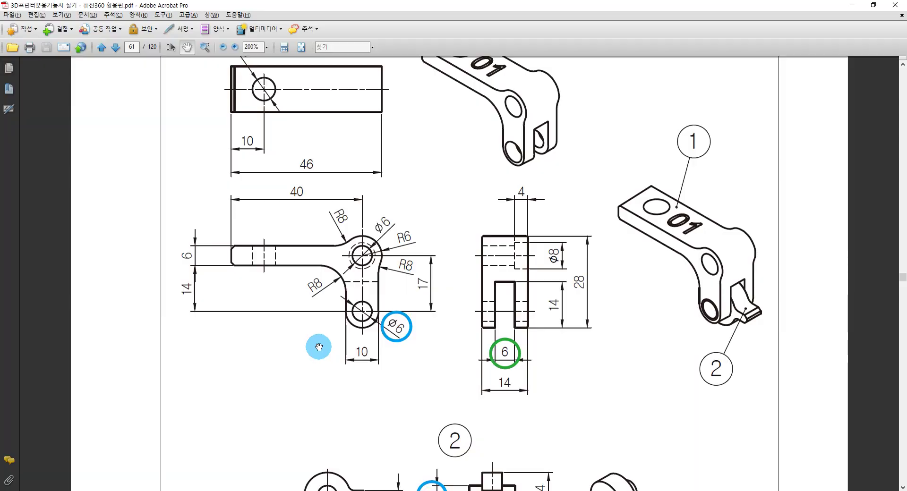
pyautogui.moveTo(330, 241)
pyautogui.mouseDown()
pyautogui.moveTo(377, 251)
pyautogui.moveTo(373, 273)
pyautogui.mouseUp()
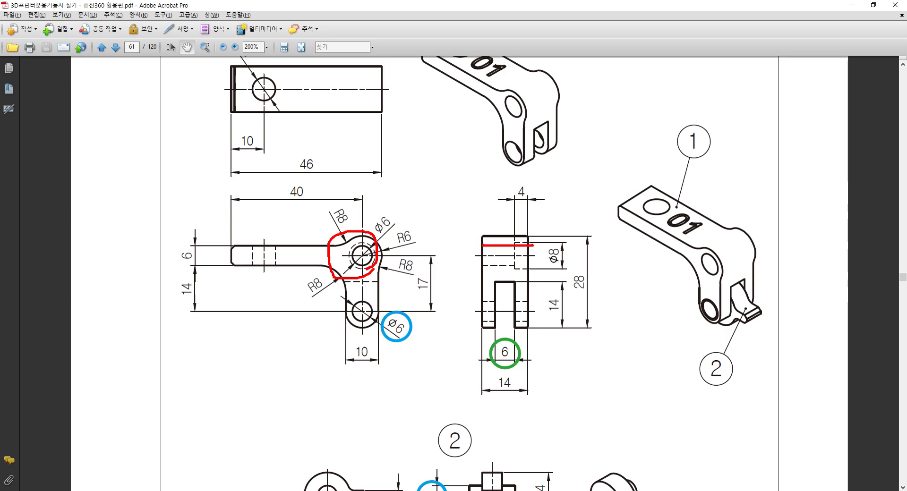
pyautogui.moveTo(486, 268); pyautogui.dragTo(533, 268)
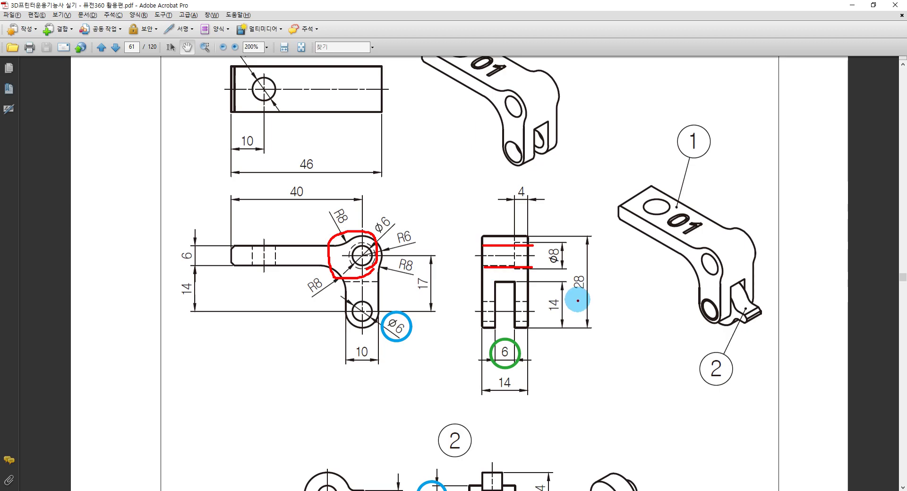
pyautogui.press('Escape')
pyautogui.keyDown('ctrl'); pyautogui.scroll(1, 465, 276); pyautogui.keyUp('ctrl')
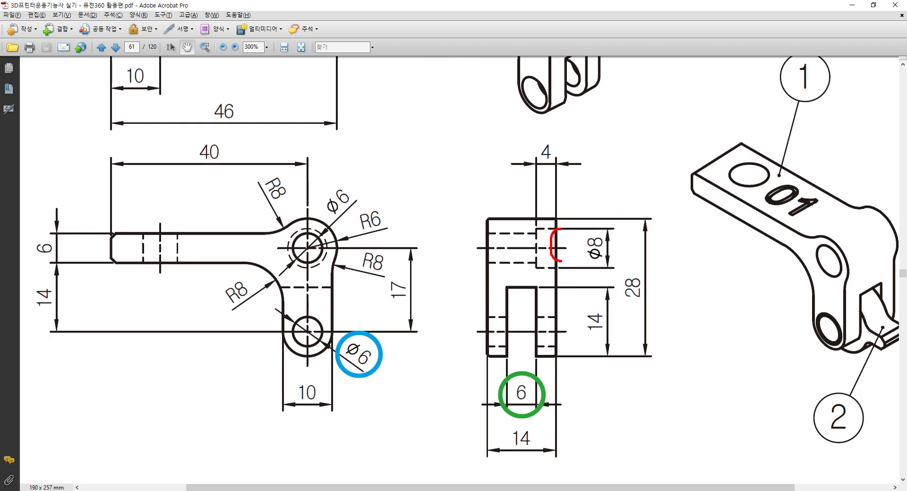
pyautogui.moveTo(561, 262); pyautogui.dragTo(556, 224)
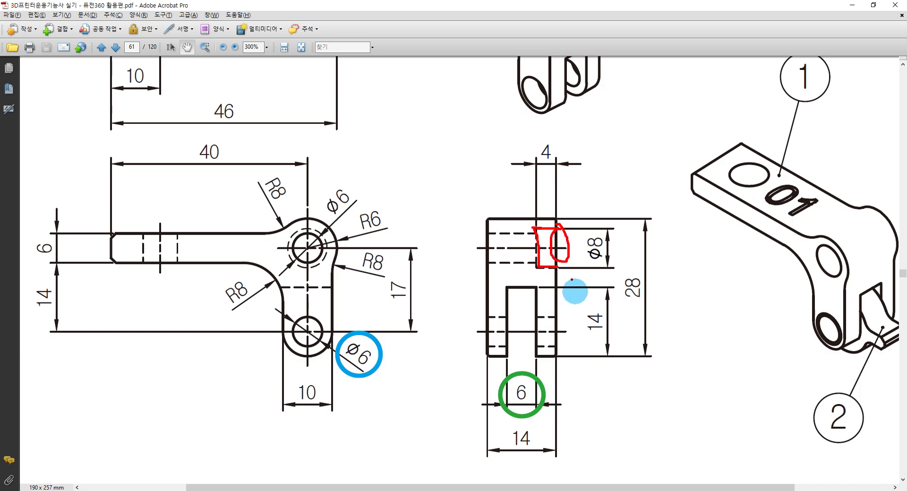
# Start a new sketch on the bracket's opposite flat side face.
pyautogui.hotkey('alt', 'Tab')
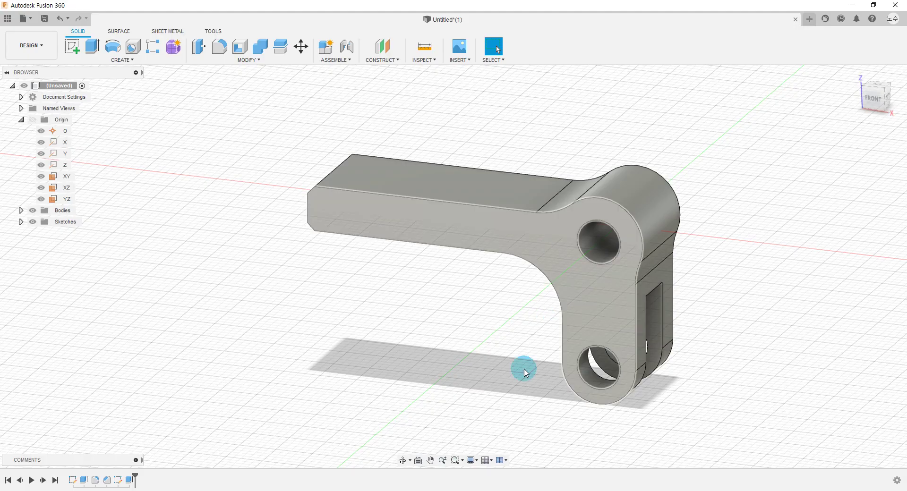
pyautogui.click(594, 296)
pyautogui.keyDown('shift'); pyautogui.moveTo(821, 364); pyautogui.dragTo(668, 360, button='middle'); pyautogui.keyUp('shift')
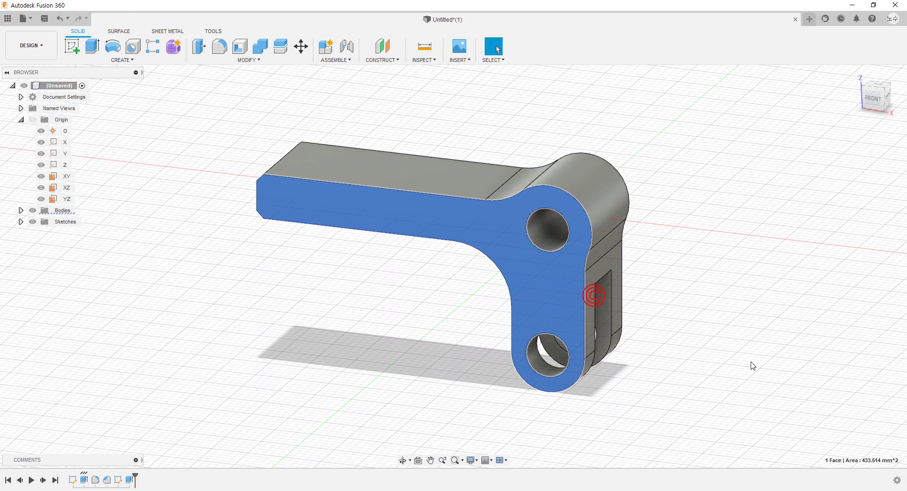
pyautogui.click(756, 339)
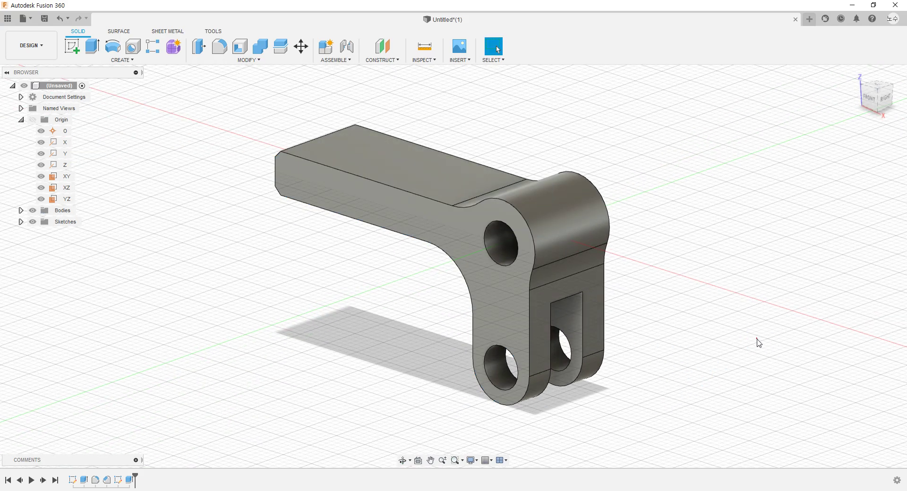
pyautogui.keyDown('shift'); pyautogui.moveTo(756, 339); pyautogui.dragTo(485, 306, button='middle'); pyautogui.keyUp('shift')
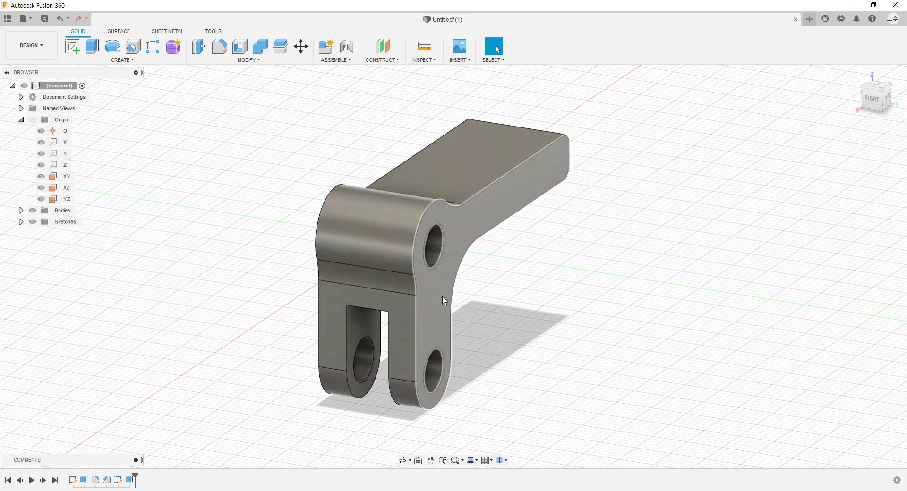
pyautogui.rightClick(442, 297)
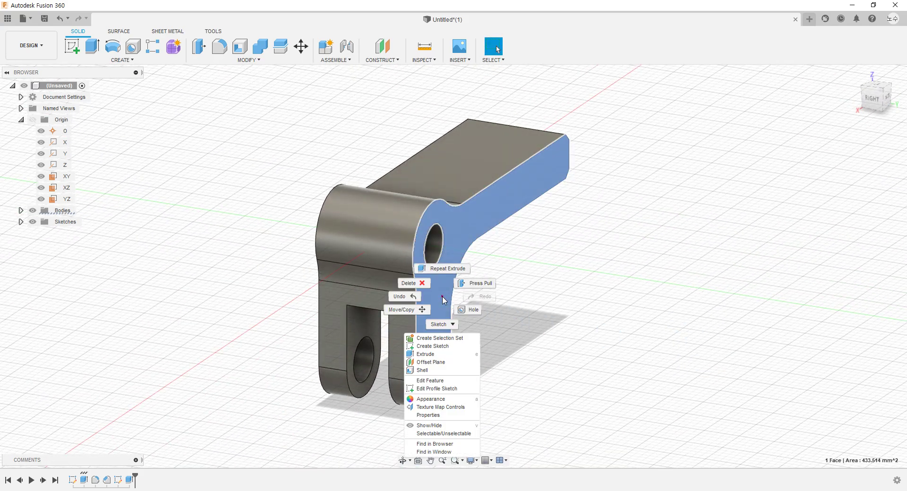
pyautogui.click(445, 347)
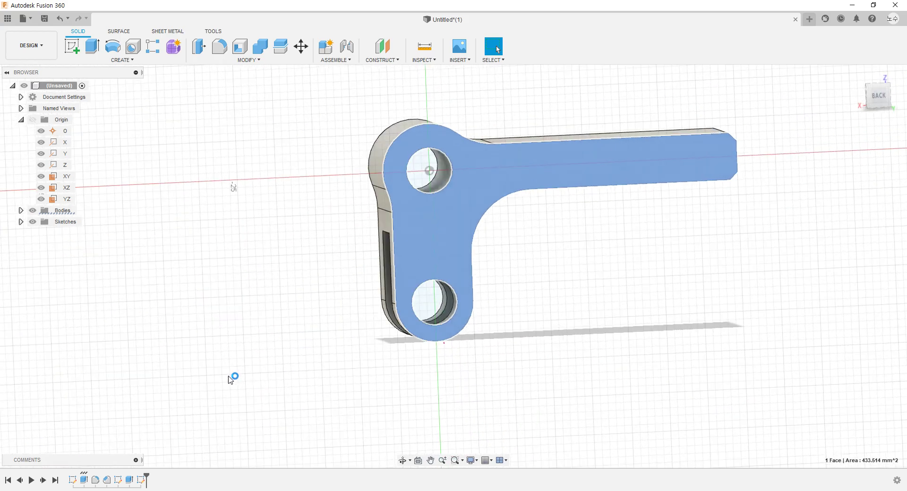
# Draw a circle centred on the upper hole, dimension it ⌀8, and finish the sketch.
pyautogui.click(110, 56)
pyautogui.scroll(2, 445, 154)
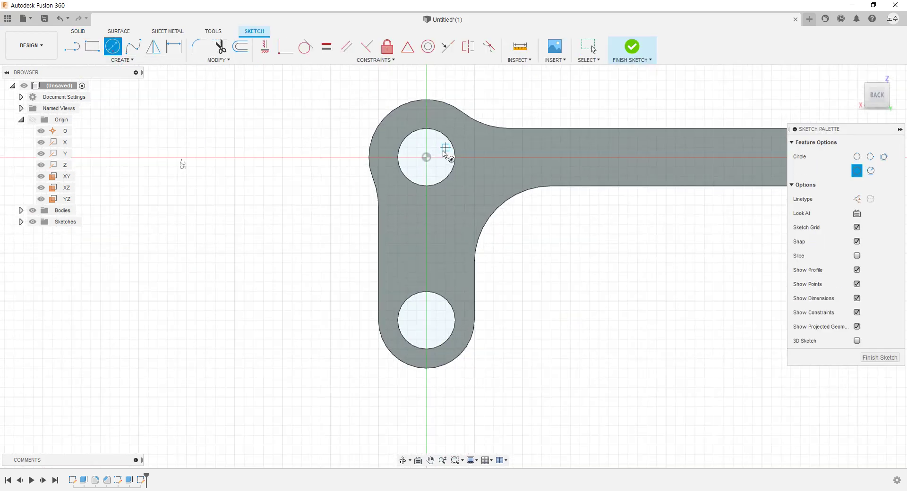
pyautogui.click(426, 157)
pyautogui.click(470, 194)
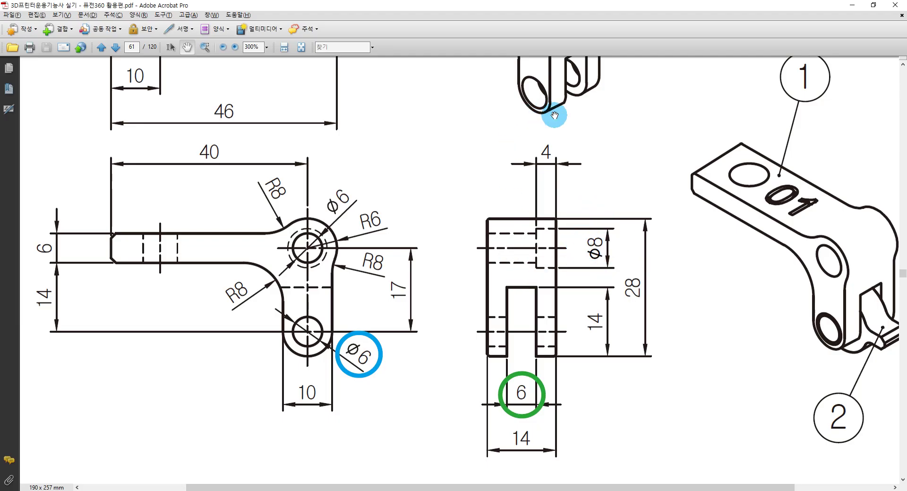
pyautogui.hotkey('alt', 'Tab')
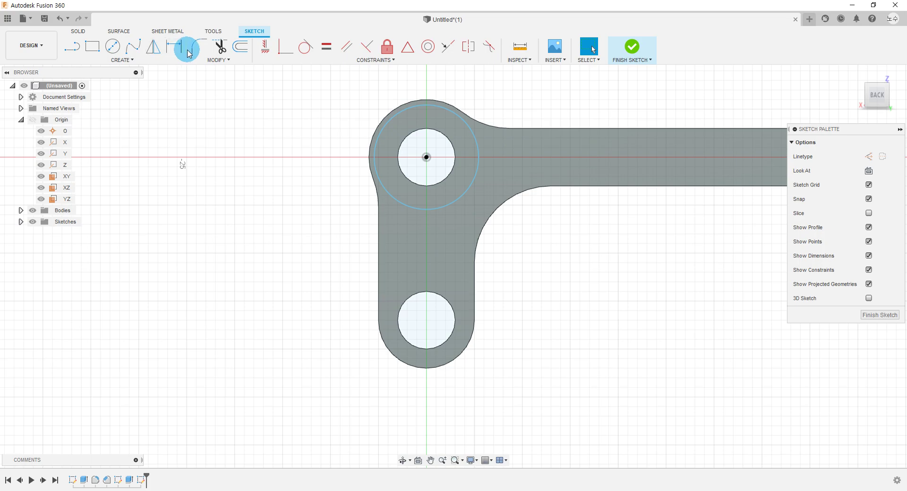
pyautogui.click(180, 50)
pyautogui.click(471, 131)
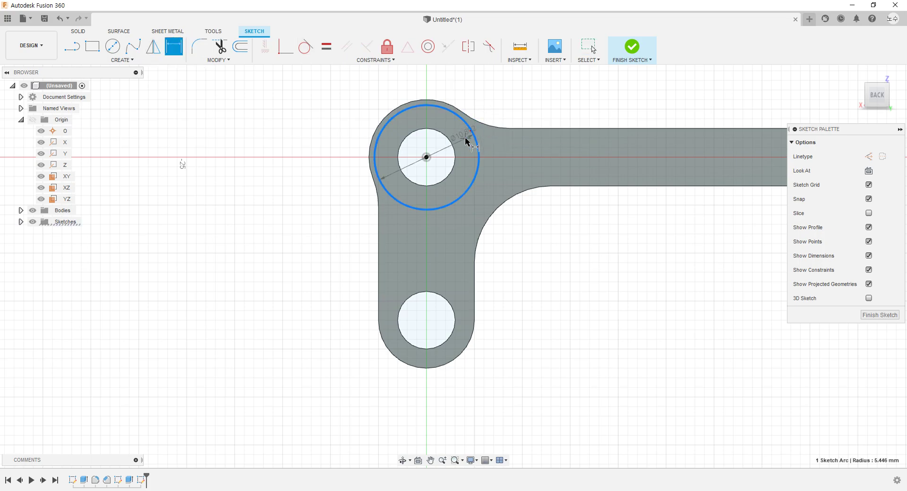
pyautogui.click(459, 140)
pyautogui.press('Return')
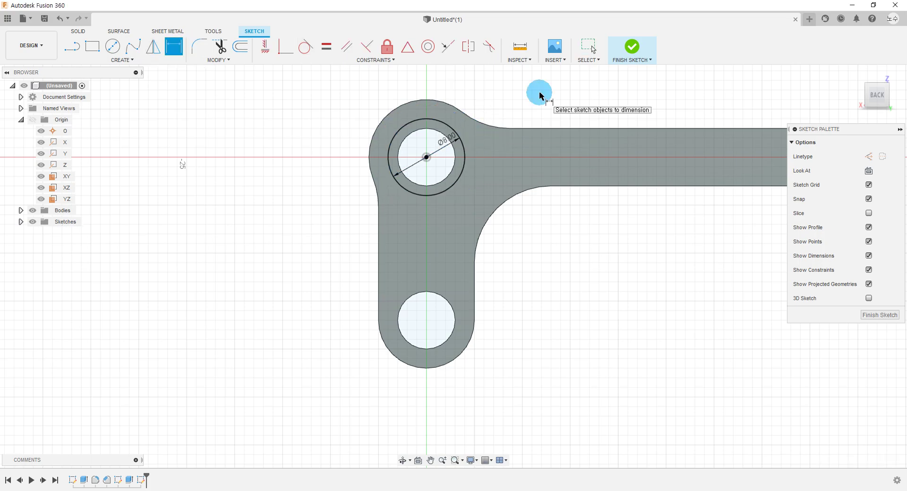
pyautogui.click(632, 46)
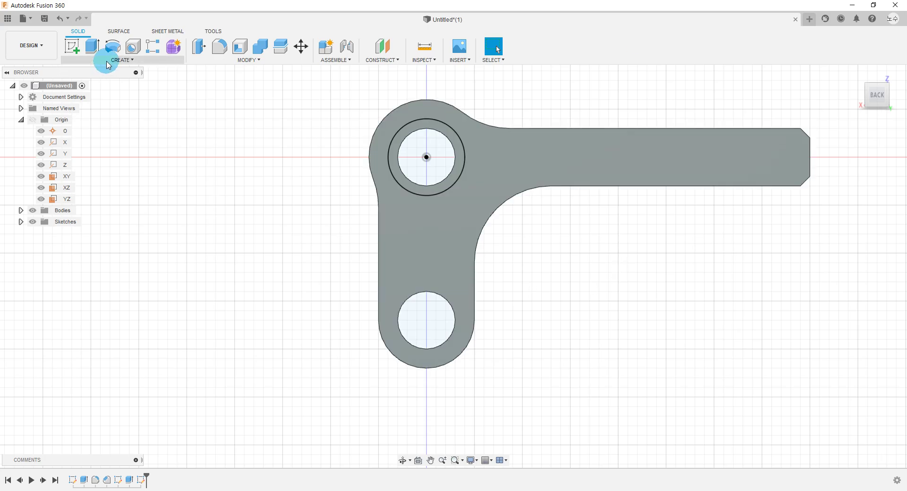
# Extrude the ring and inner circle profiles as a 4 mm deep counterbore cut.
pyautogui.click(122, 60)
pyautogui.click(137, 113)
pyautogui.keyDown('shift'); pyautogui.moveTo(150, 178); pyautogui.dragTo(309, 242, button='middle'); pyautogui.keyUp('shift')
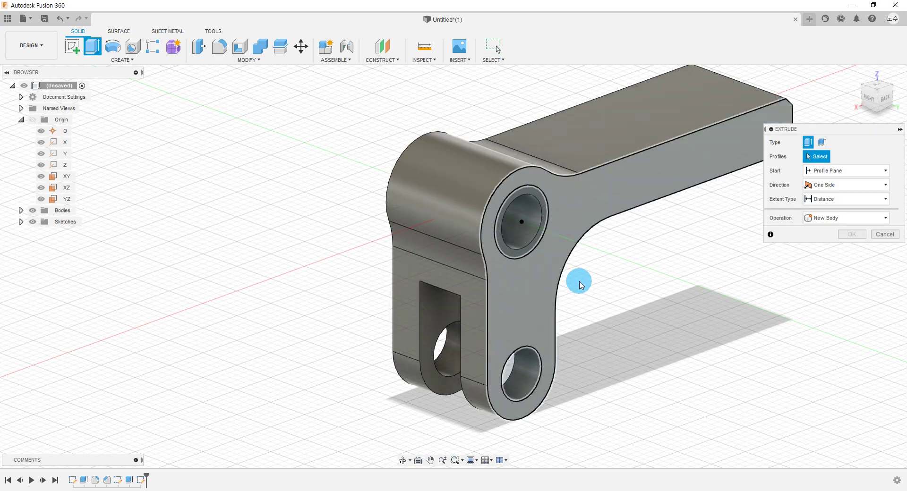
pyautogui.scroll(3, 511, 239)
pyautogui.click(504, 242)
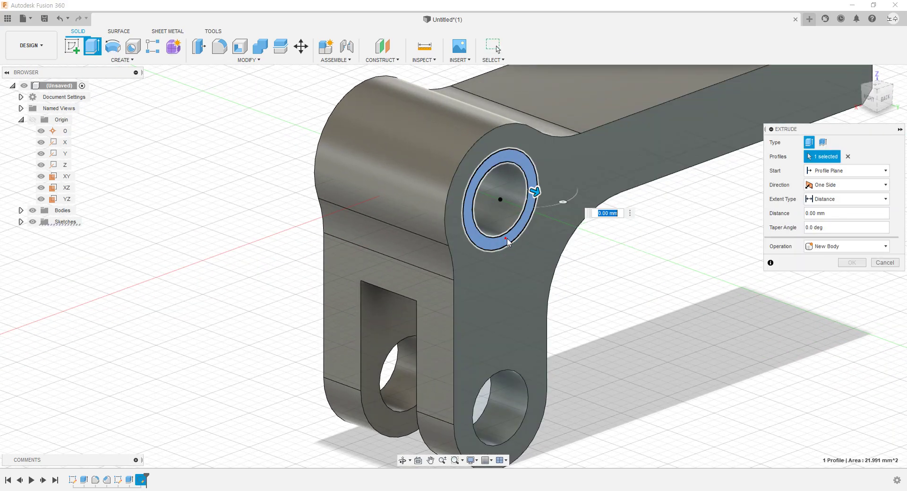
pyautogui.click(498, 219)
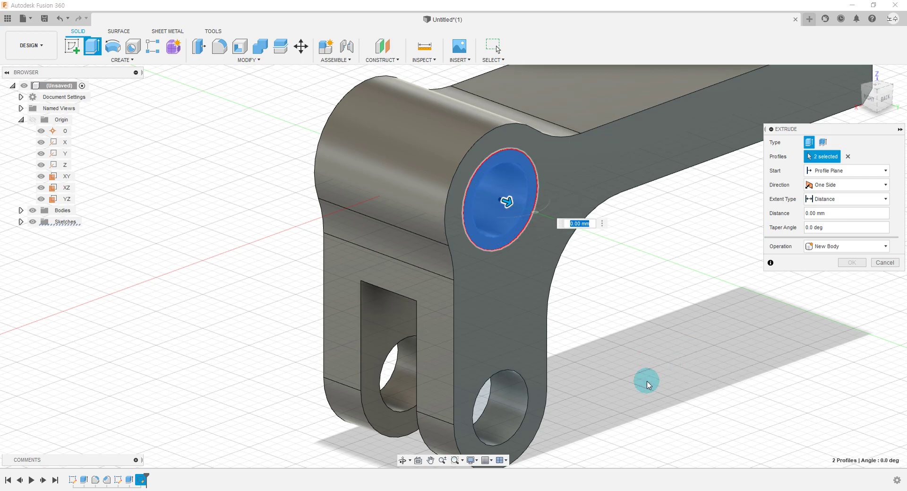
pyautogui.keyDown('shift'); pyautogui.moveTo(647, 381); pyautogui.dragTo(645, 357, button='middle'); pyautogui.keyUp('shift')
pyautogui.write('-45')
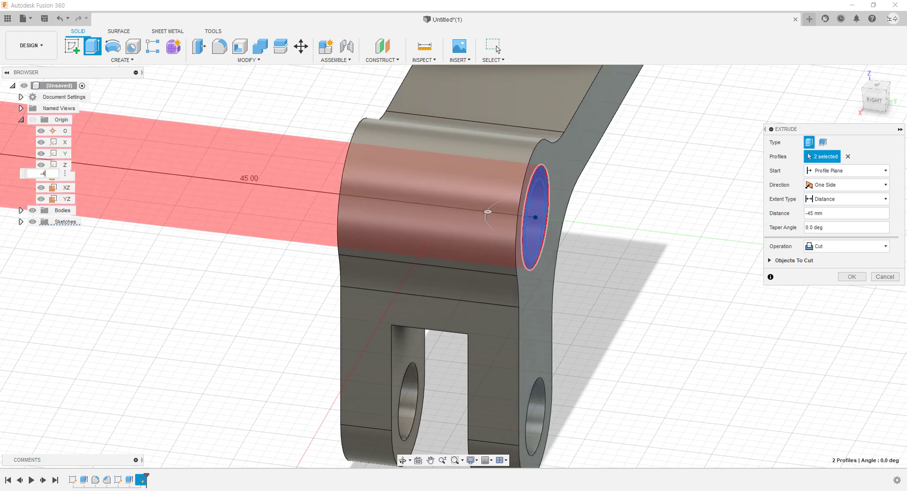
pyautogui.press('BackSpace')
pyautogui.keyDown('shift'); pyautogui.moveTo(703, 388); pyautogui.dragTo(699, 369, button='middle'); pyautogui.keyUp('shift')
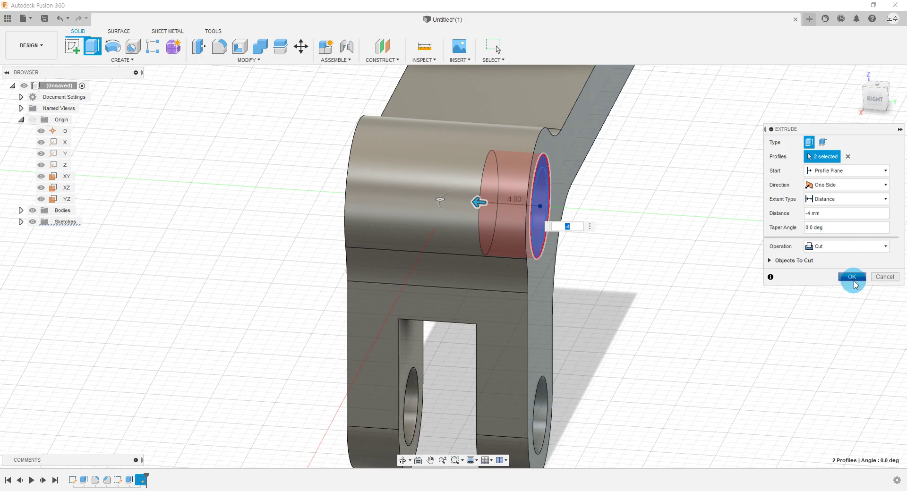
pyautogui.click(854, 278)
pyautogui.moveTo(662, 277)
pyautogui.keyDown('shift'); pyautogui.mouseDown(button='middle')
pyautogui.moveTo(474, 348)
pyautogui.moveTo(454, 346)
pyautogui.mouseUp(button='middle'); pyautogui.keyUp('shift')
# Scroll to the drawing's top view and mark the ⌀7 hole 10 from the arm end.
pyautogui.hotkey('alt', 'Tab')
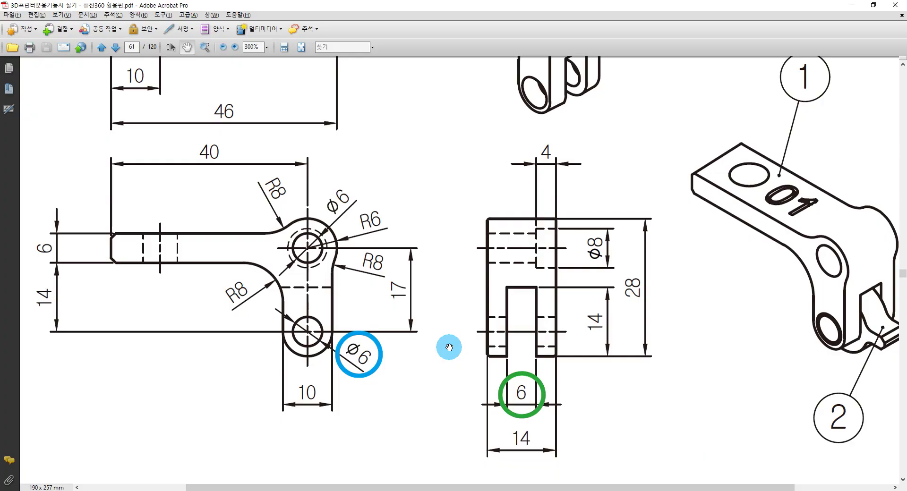
pyautogui.keyDown('ctrl'); pyautogui.scroll(-1, 447, 347); pyautogui.keyUp('ctrl')
pyautogui.scroll(2, 264, 293)
pyautogui.scroll(2, 203, 175)
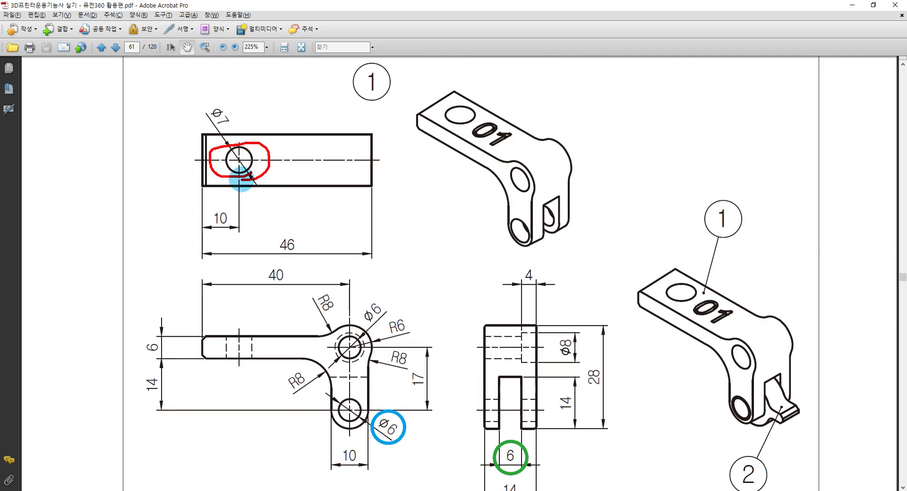
pyautogui.moveTo(202, 105); pyautogui.dragTo(241, 66)
pyautogui.press('Escape')
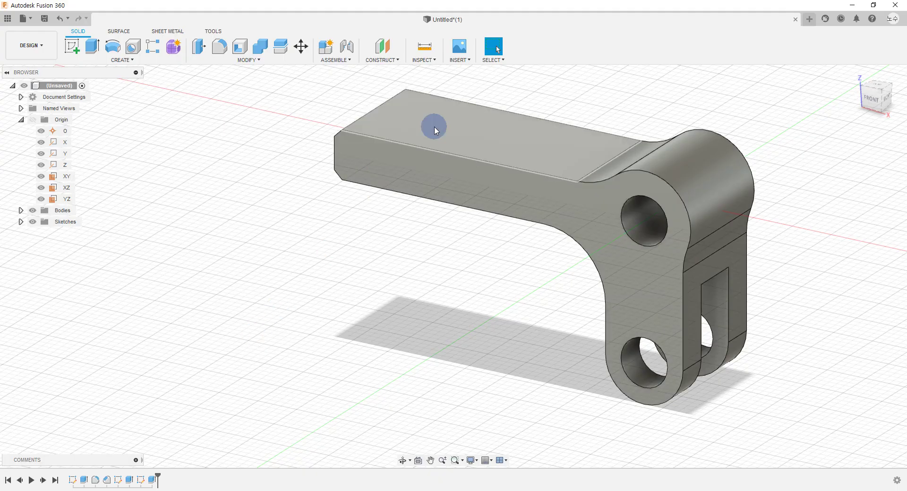
# Sketch a centre-diameter circle on the arm's top face.
pyautogui.click(435, 130)
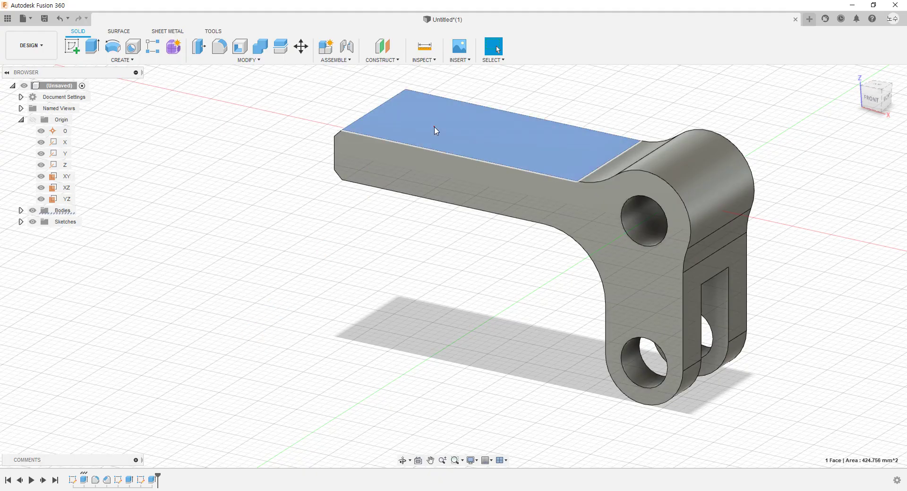
pyautogui.rightClick(434, 126)
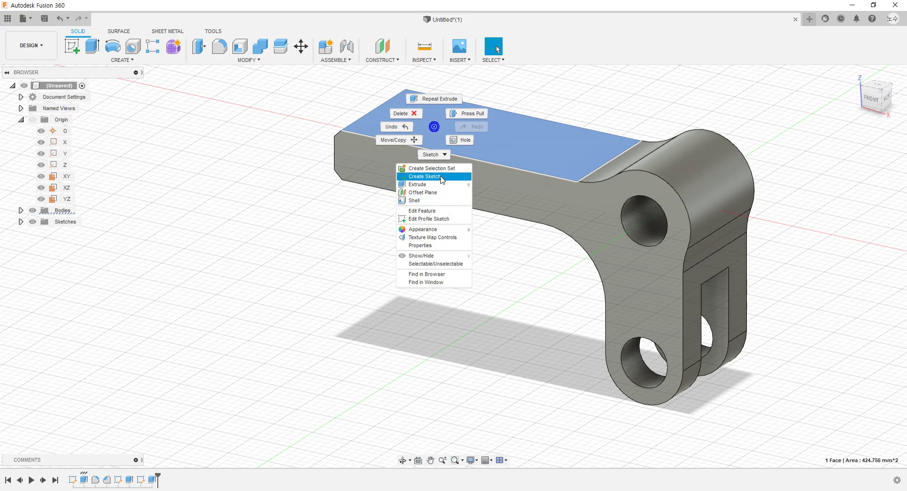
pyautogui.keyDown('shift'); pyautogui.moveTo(435, 179); pyautogui.dragTo(272, 390, button='middle'); pyautogui.keyUp('shift')
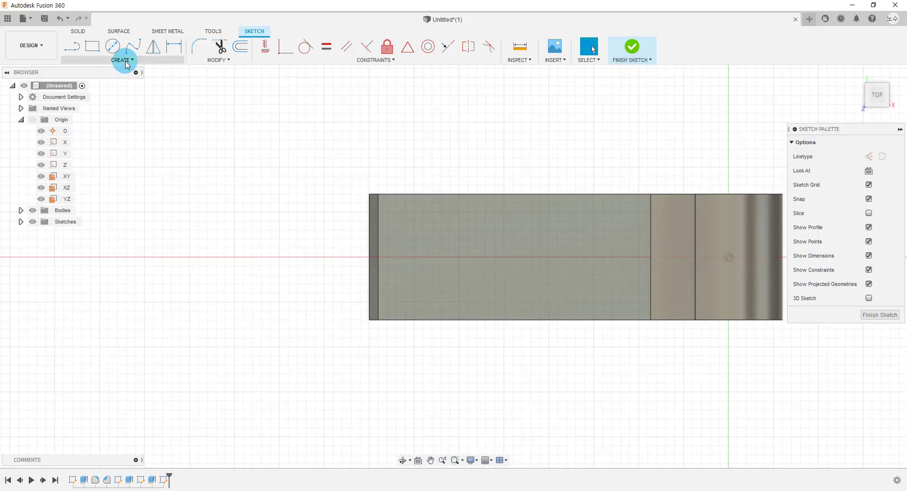
pyautogui.click(123, 60)
pyautogui.moveTo(108, 93)
pyautogui.click(179, 91)
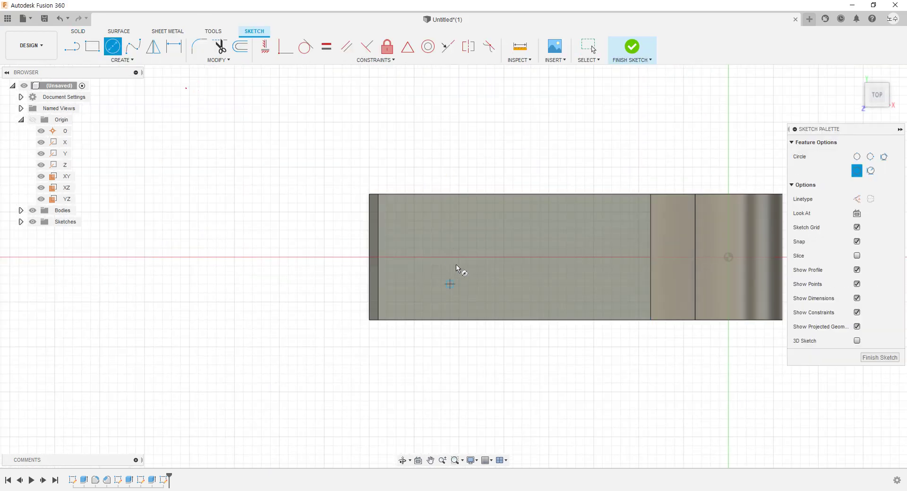
pyautogui.click(477, 248)
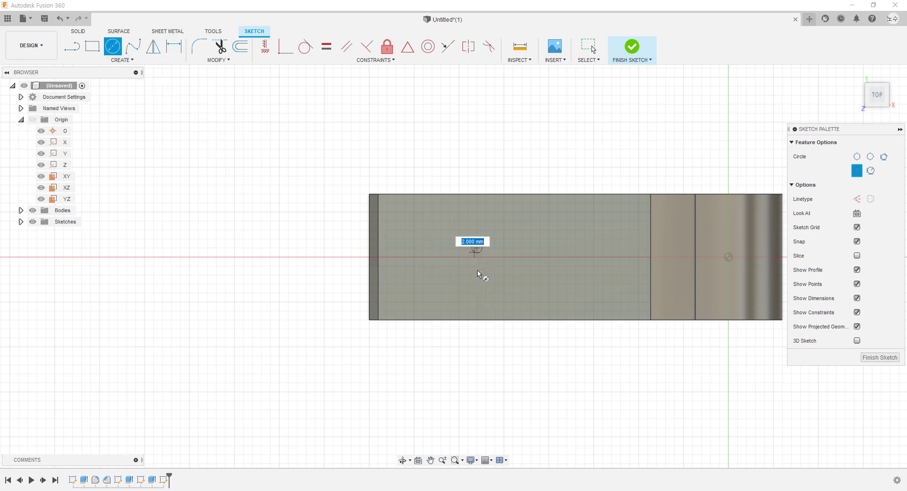
pyautogui.click(478, 284)
pyautogui.press('Escape')
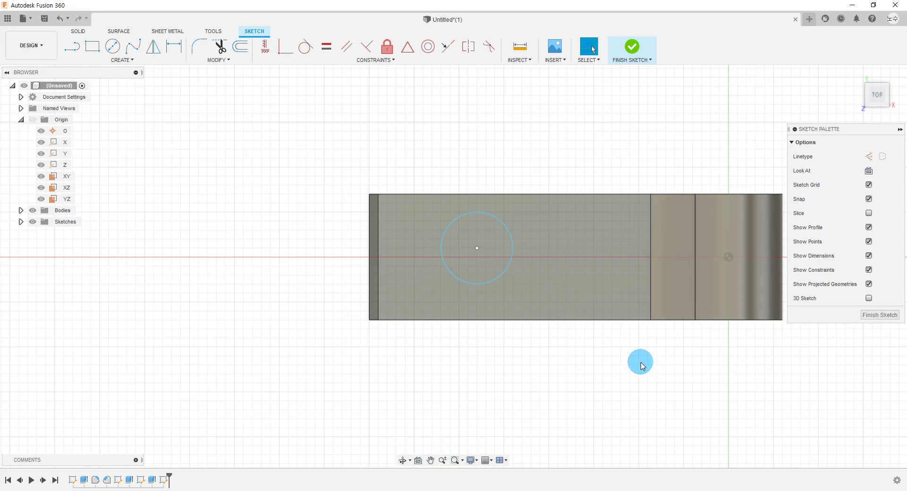
# Check the reference drawing for the edge the hole position is measured from.
pyautogui.hotkey('alt', 'Tab')
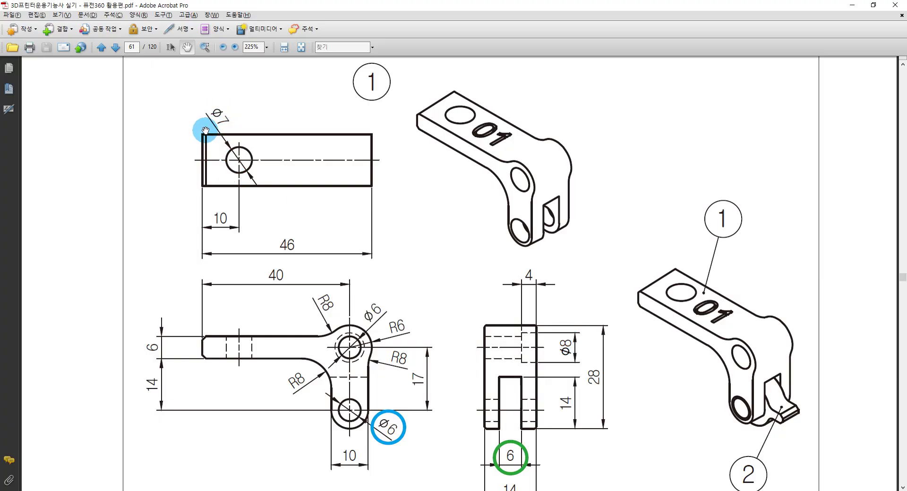
pyautogui.moveTo(202, 133); pyautogui.dragTo(201, 173)
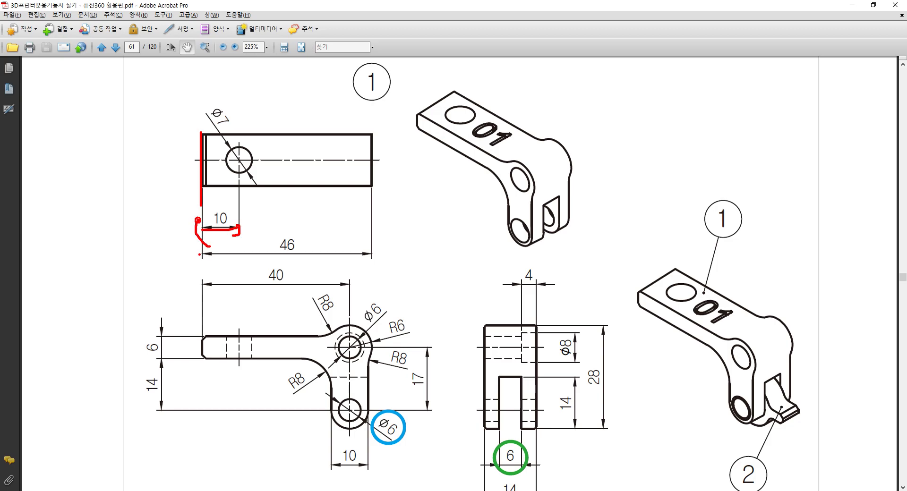
pyautogui.hotkey('alt', 'Tab')
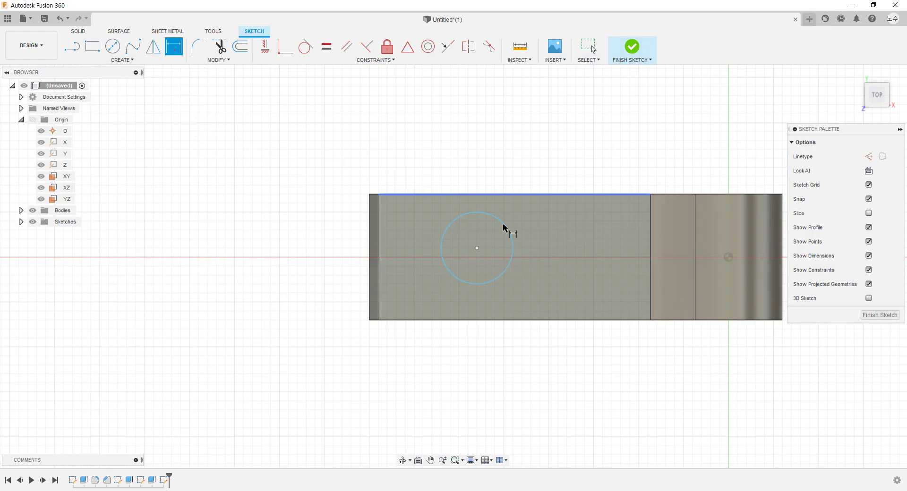
# Dimension the circle to ⌀7 and place its centre 10 mm from the arm's left end.
pyautogui.click(504, 228)
pyautogui.click(512, 217)
pyautogui.click(600, 169)
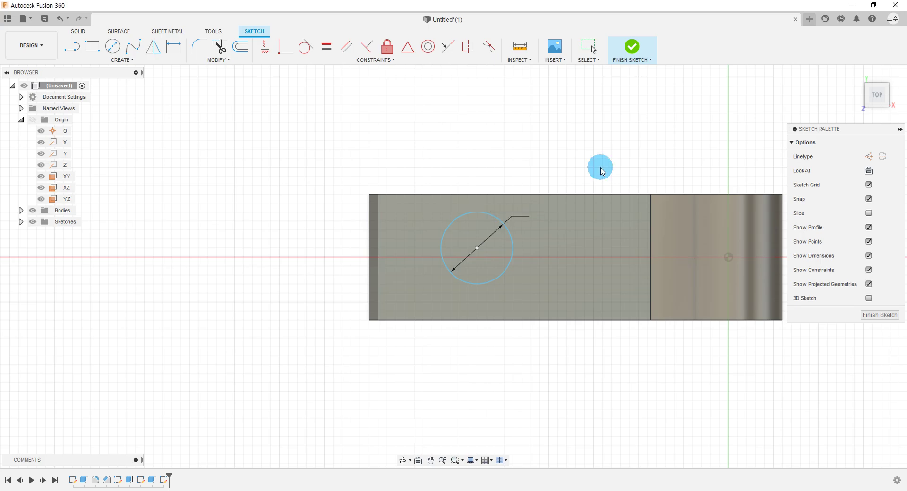
pyautogui.press('d')
pyautogui.click(369, 255)
pyautogui.click(477, 248)
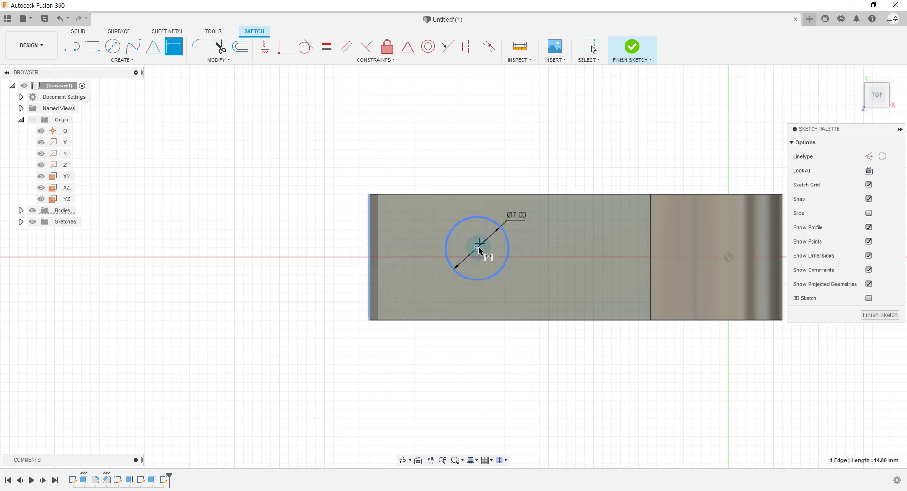
pyautogui.click(477, 249)
pyautogui.click(421, 358)
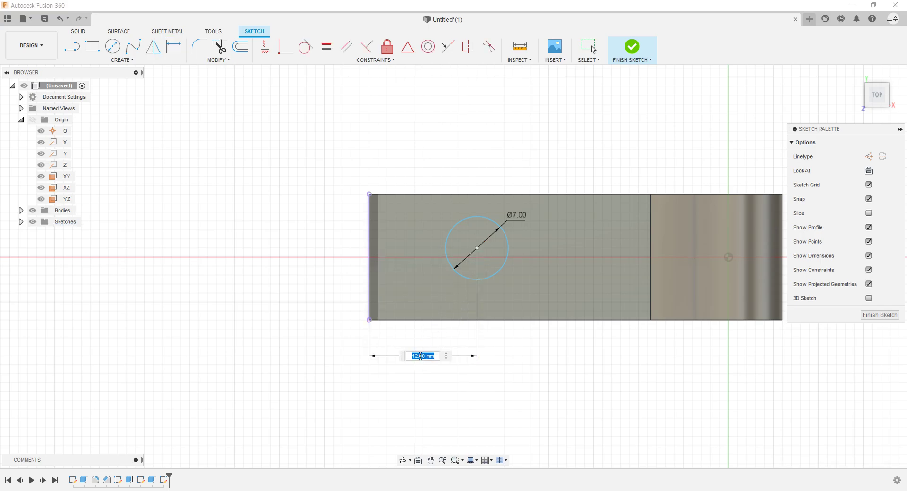
pyautogui.write('10')
pyautogui.press('Return')
pyautogui.press('Escape')
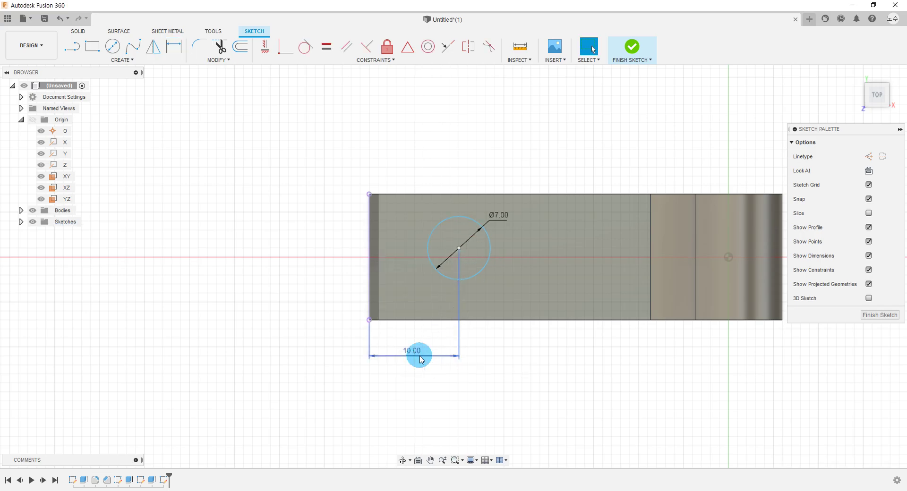
# Align the circle centre horizontally with the origin and finish the sketch.
pyautogui.moveTo(634, 383); pyautogui.dragTo(593, 377, button='middle')
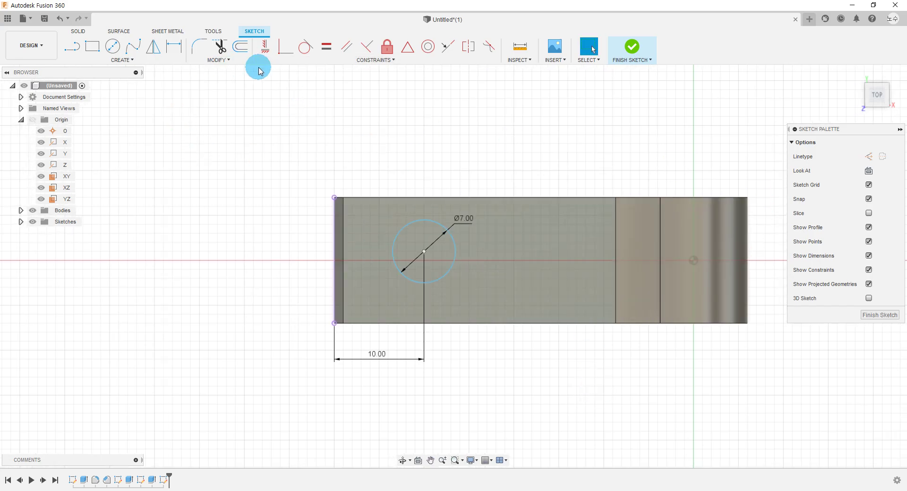
pyautogui.click(269, 46)
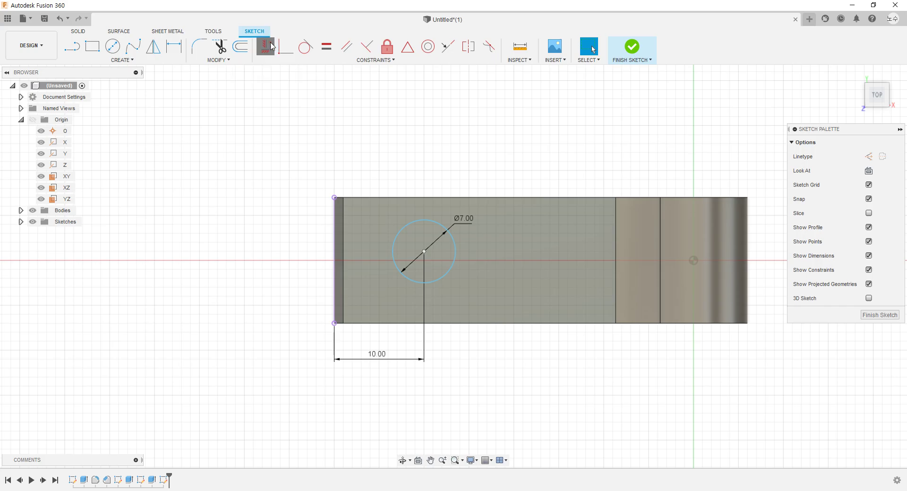
pyautogui.click(693, 261)
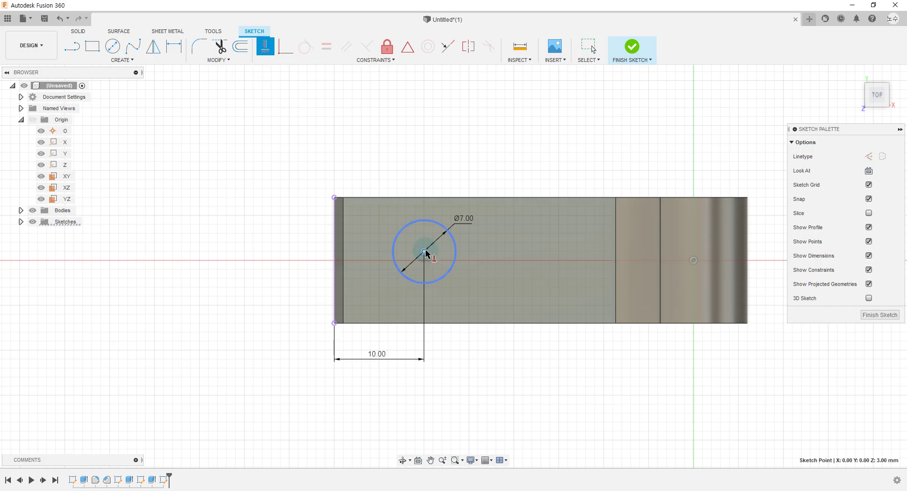
pyautogui.click(423, 251)
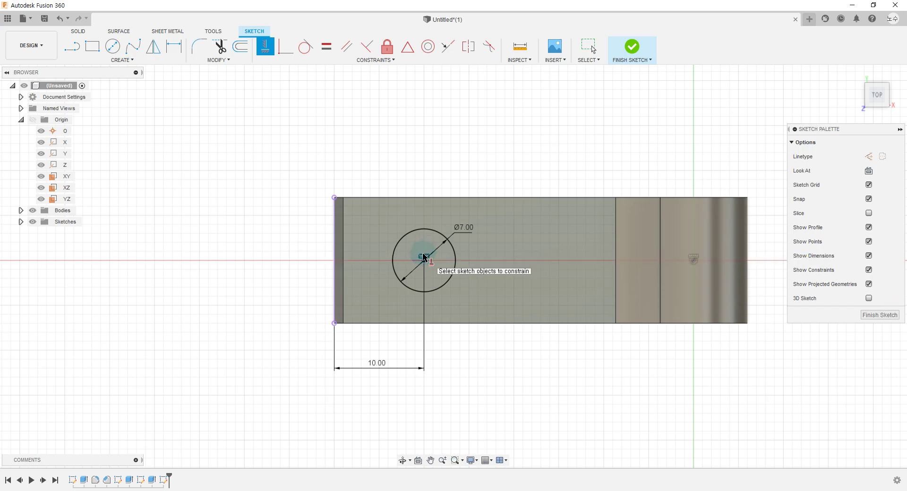
pyautogui.click(632, 47)
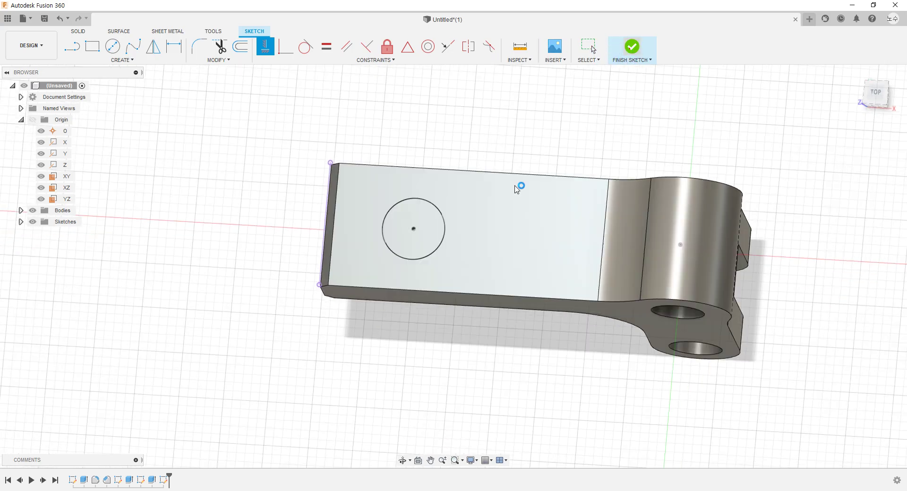
# Extrude the ⌀7 circle as a cut 15 mm down through the arm.
pyautogui.click(122, 60)
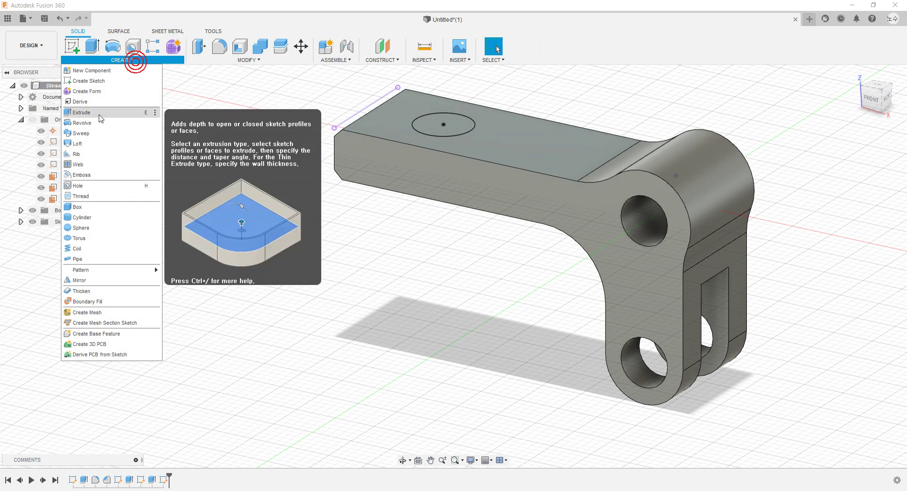
pyautogui.click(120, 118)
pyautogui.click(421, 158)
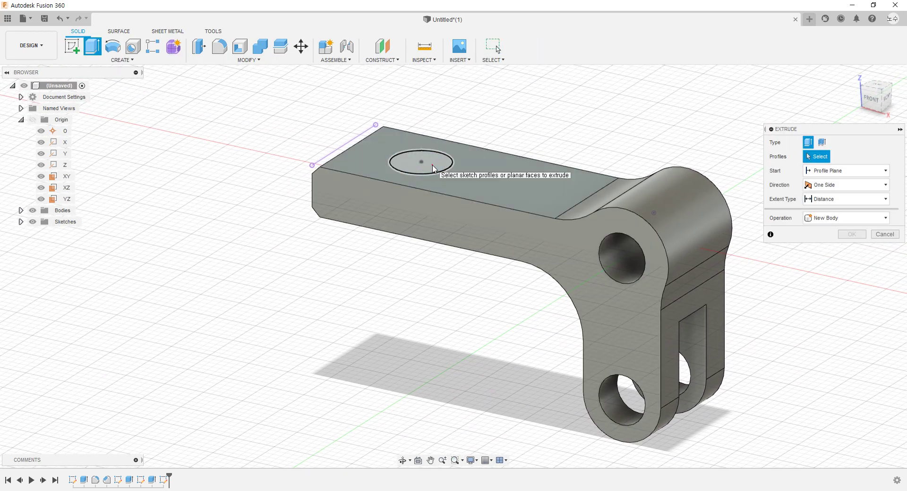
pyautogui.moveTo(421, 152); pyautogui.dragTo(425, 264)
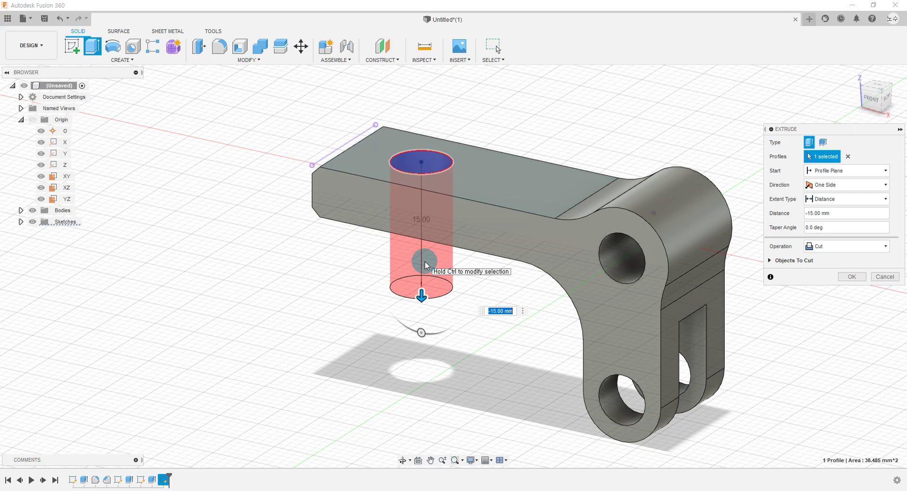
# Apply the 15 mm hole cut, orbit to inspect it, and circle the drawing's 01 marking.
pyautogui.click(852, 277)
pyautogui.keyDown('shift'); pyautogui.moveTo(306, 331); pyautogui.dragTo(355, 364, button='middle'); pyautogui.keyUp('shift')
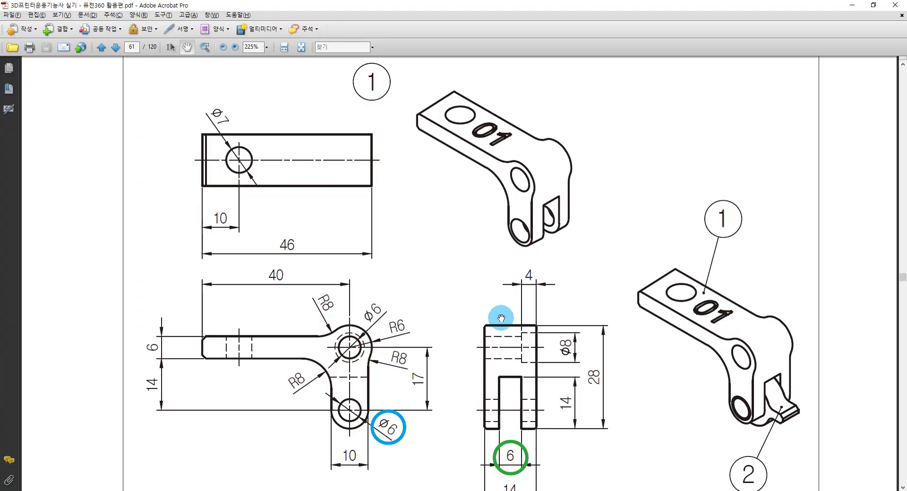
pyautogui.scroll(-1, 503, 317)
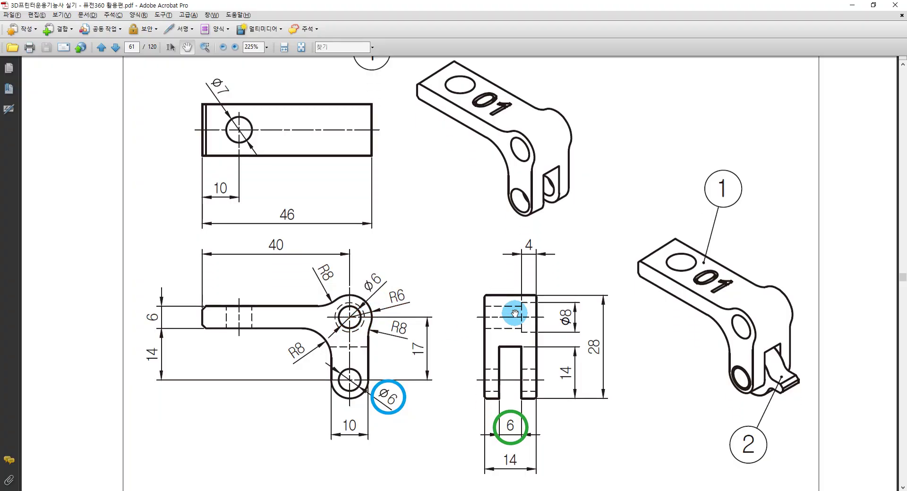
pyautogui.scroll(-1, 515, 314)
pyautogui.moveTo(713, 310); pyautogui.dragTo(731, 303)
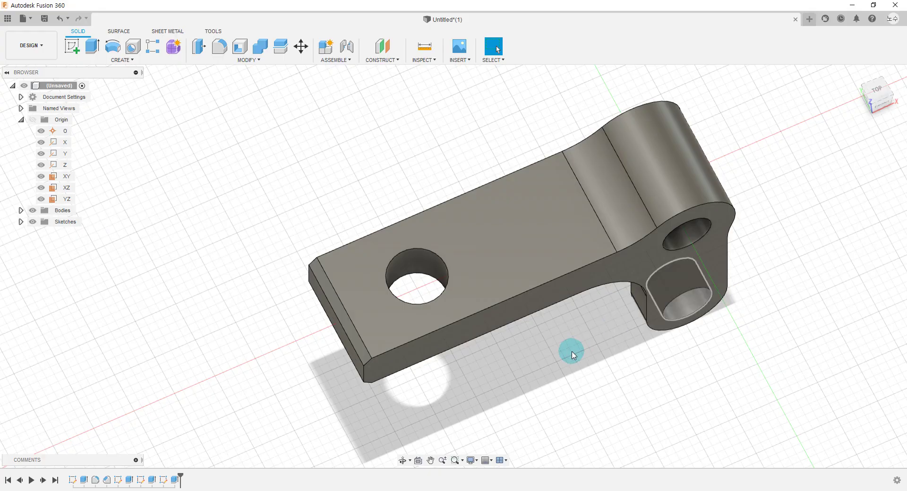
# Start a new sketch on the top face of the bracket's flat arm.
pyautogui.keyDown('shift'); pyautogui.moveTo(573, 348); pyautogui.dragTo(526, 352, button='middle'); pyautogui.keyUp('shift')
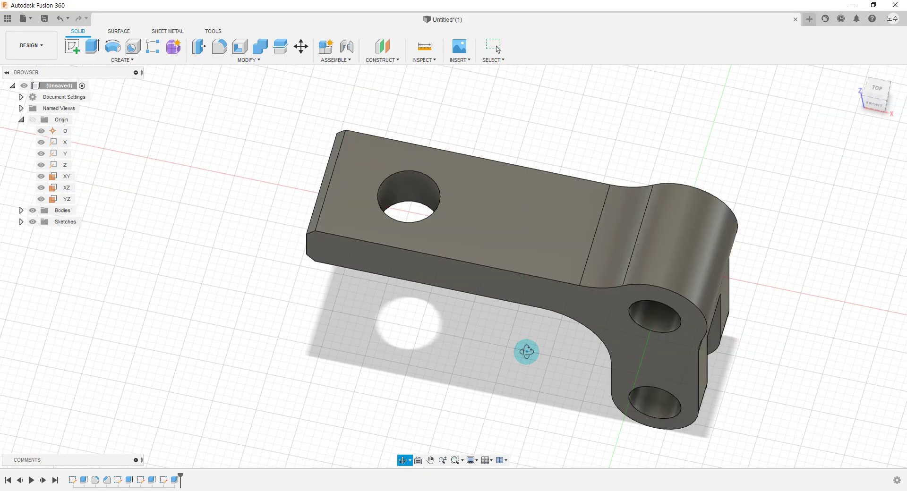
pyautogui.click(503, 224)
pyautogui.rightClick(503, 224)
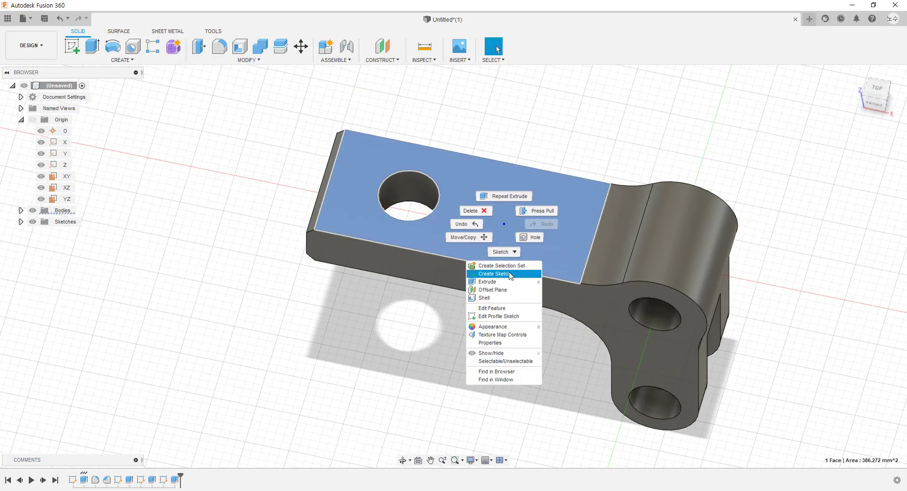
pyautogui.click(510, 276)
# Add the text '00' in a frame beside the hole and finish the sketch.
pyautogui.click(129, 60)
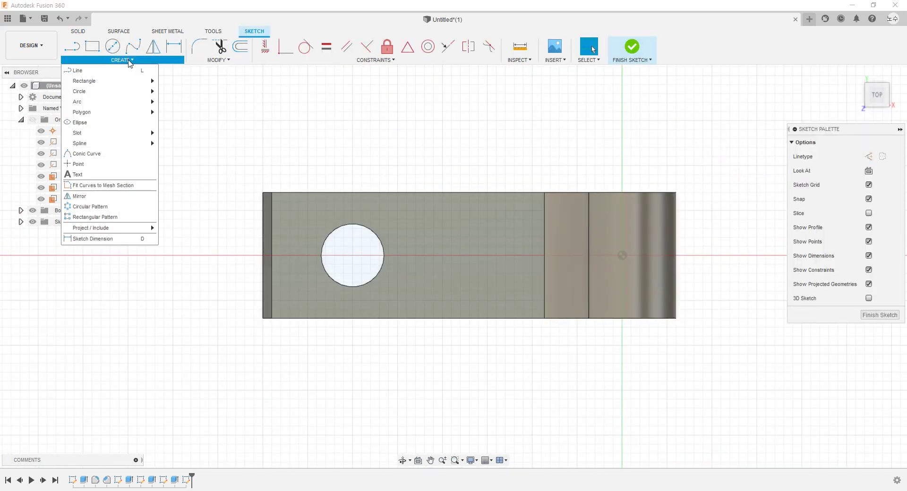
pyautogui.click(98, 176)
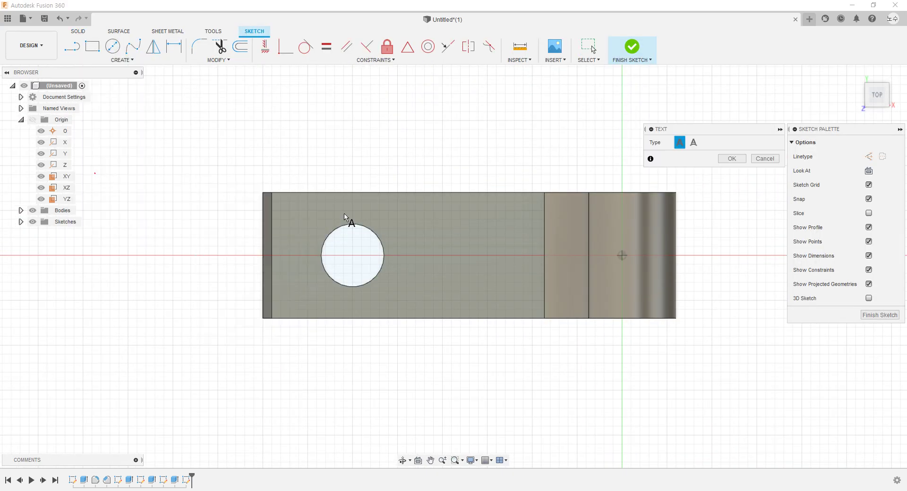
pyautogui.click(416, 219)
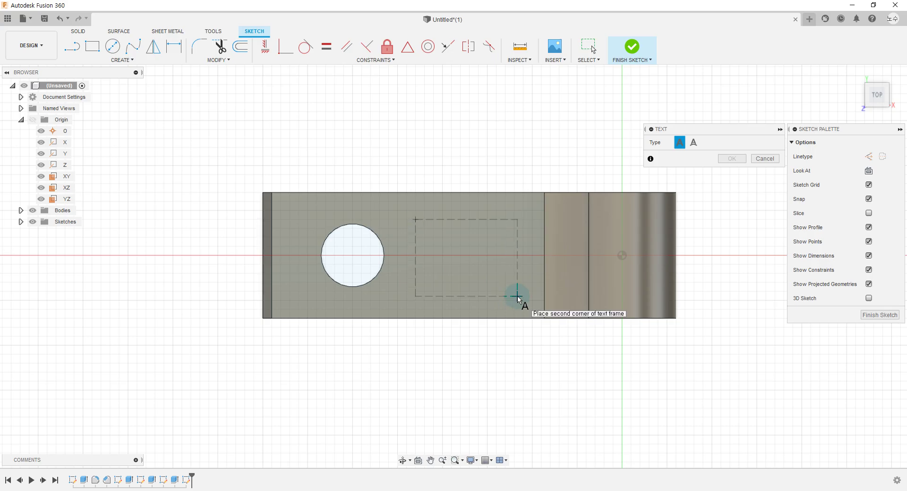
pyautogui.click(517, 296)
pyautogui.click(670, 168)
pyautogui.write('00')
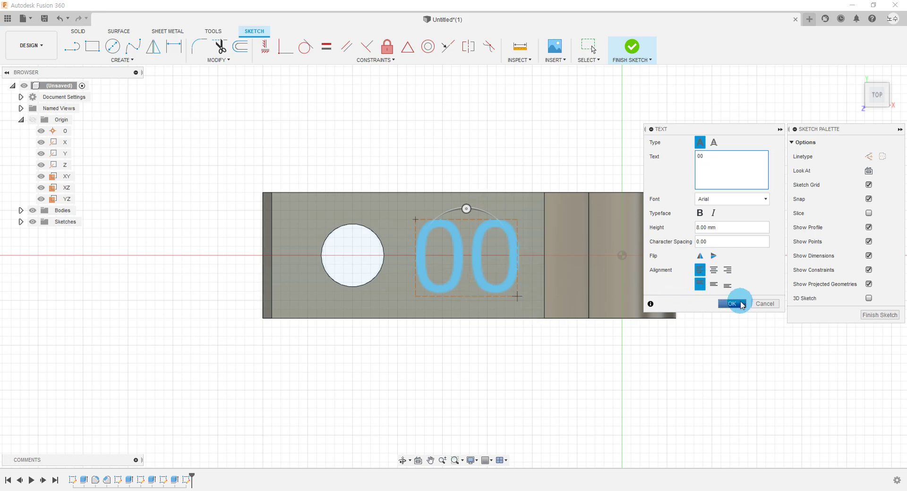
pyautogui.click(742, 305)
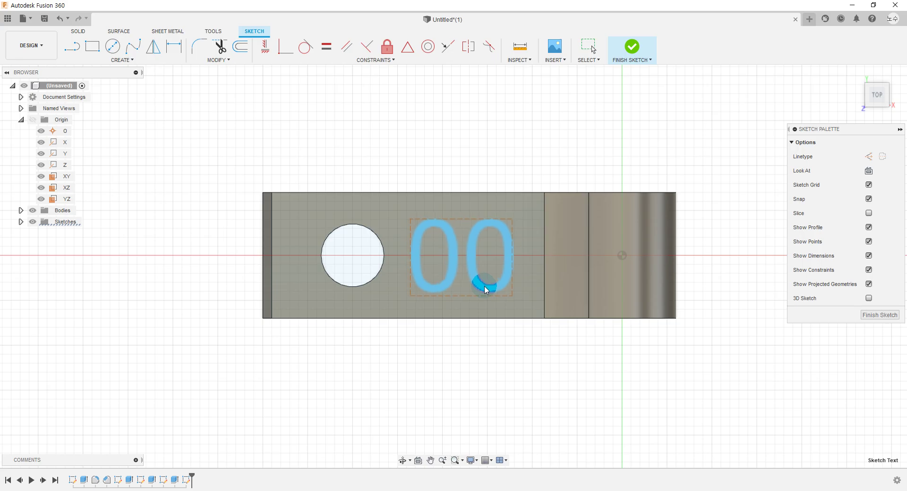
pyautogui.moveTo(484, 286); pyautogui.dragTo(488, 289)
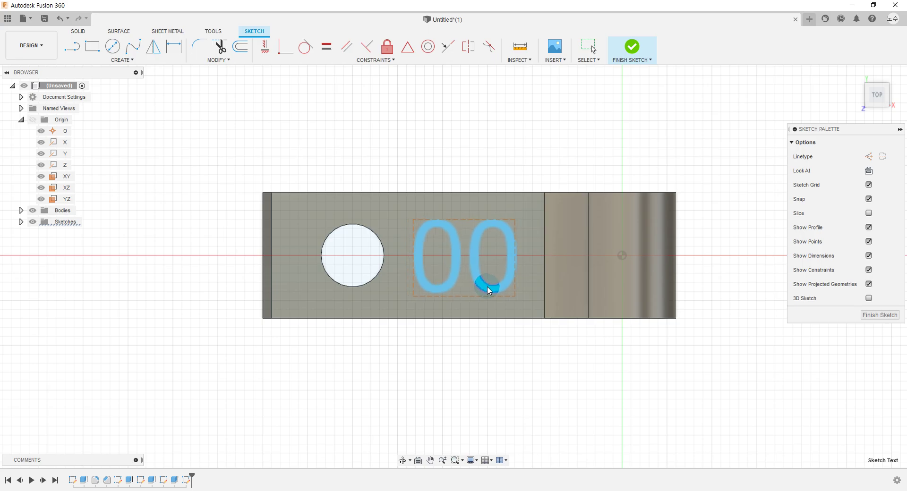
pyautogui.hotkey('alt', 'Tab')
pyautogui.hotkey('alt', 'Tab')
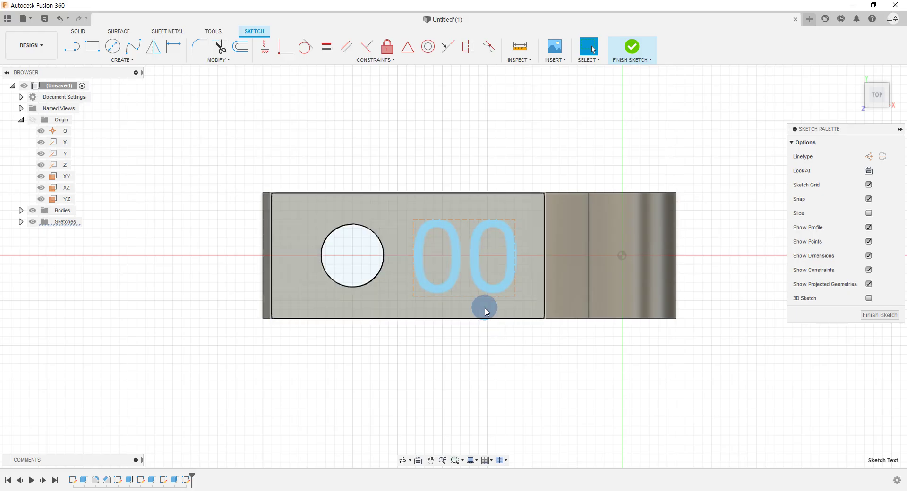
pyautogui.click(632, 48)
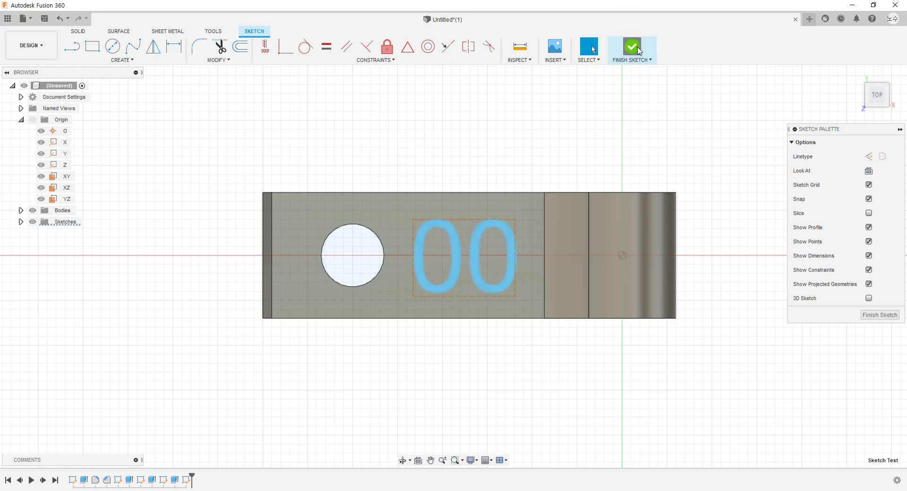
# Cut the 00 text 1.5 mm into the arm, then switch to the reference PDF.
pyautogui.click(121, 61)
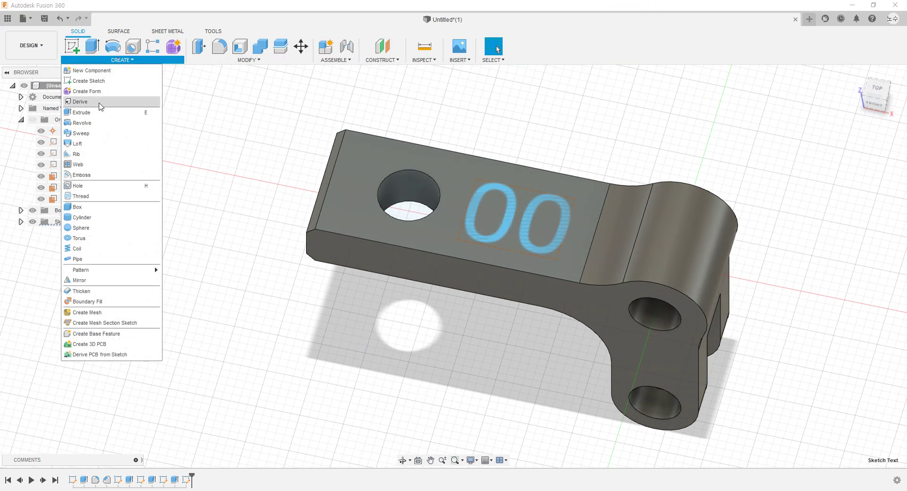
pyautogui.click(99, 115)
pyautogui.write('-1.5')
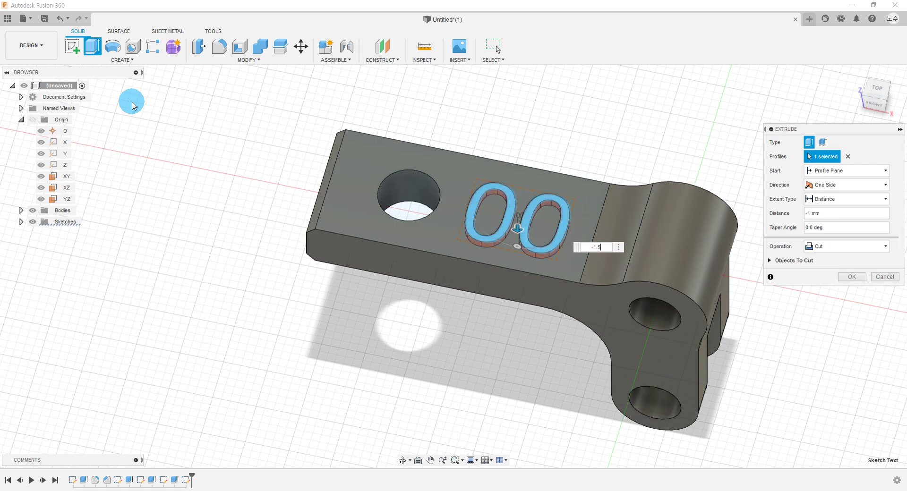
pyautogui.keyDown('shift'); pyautogui.moveTo(440, 319); pyautogui.dragTo(487, 210, button='middle'); pyautogui.keyUp('shift')
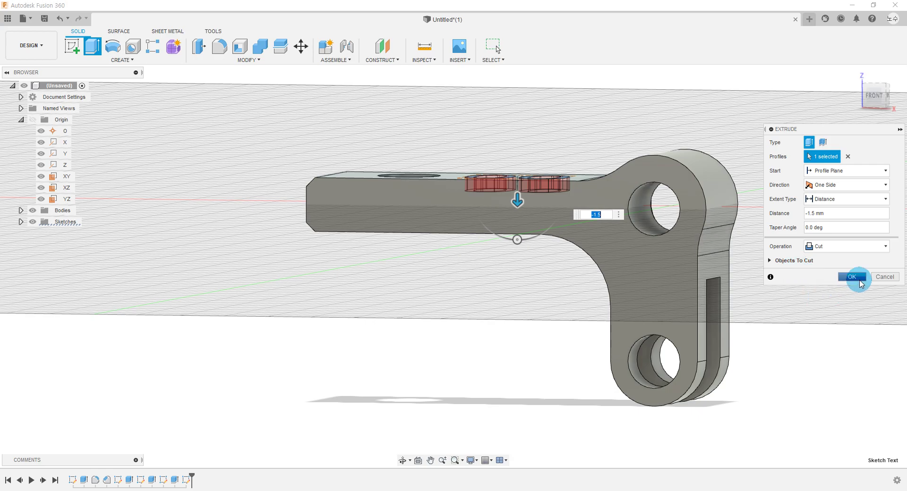
pyautogui.click(852, 277)
pyautogui.moveTo(854, 320)
pyautogui.keyDown('shift'); pyautogui.mouseDown(button='middle')
pyautogui.moveTo(785, 355)
pyautogui.moveTo(620, 316)
pyautogui.mouseUp(button='middle'); pyautogui.keyUp('shift')
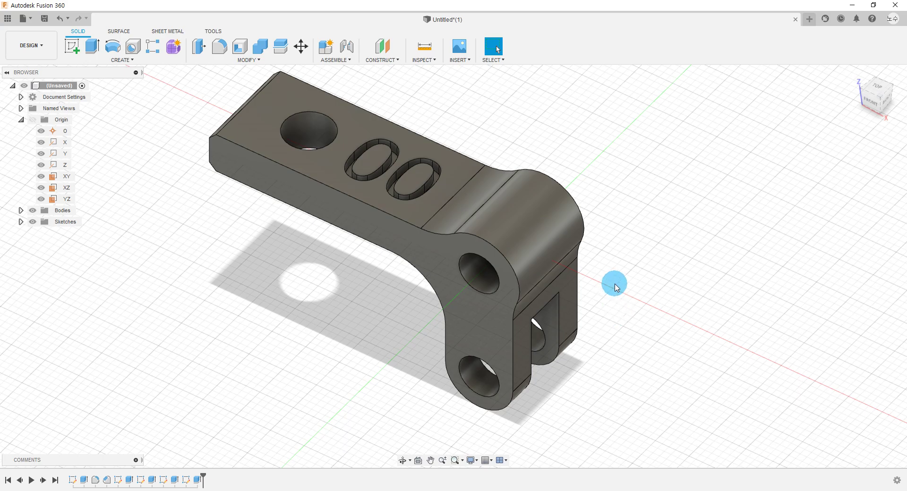
pyautogui.hotkey('alt', 'Tab')
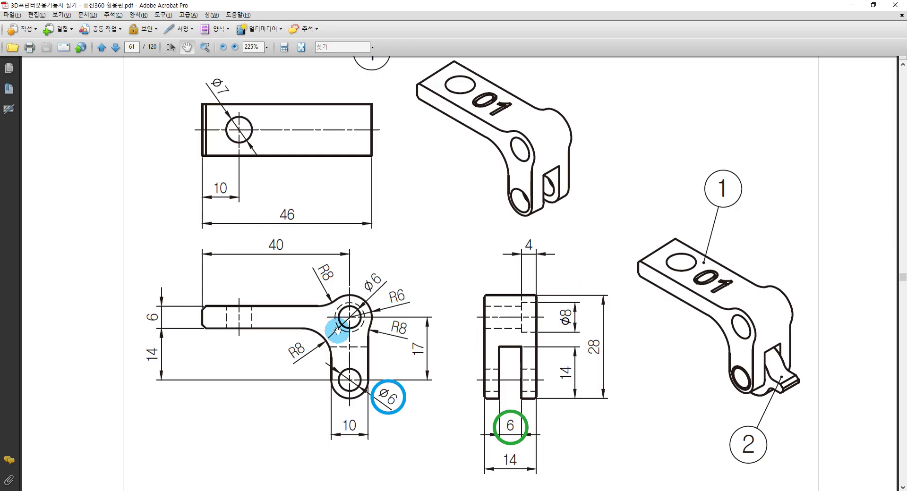
# Scroll down to knob drawing ② and circle its end view with the pen.
pyautogui.scroll(-3, 515, 311)
pyautogui.scroll(-4, 517, 304)
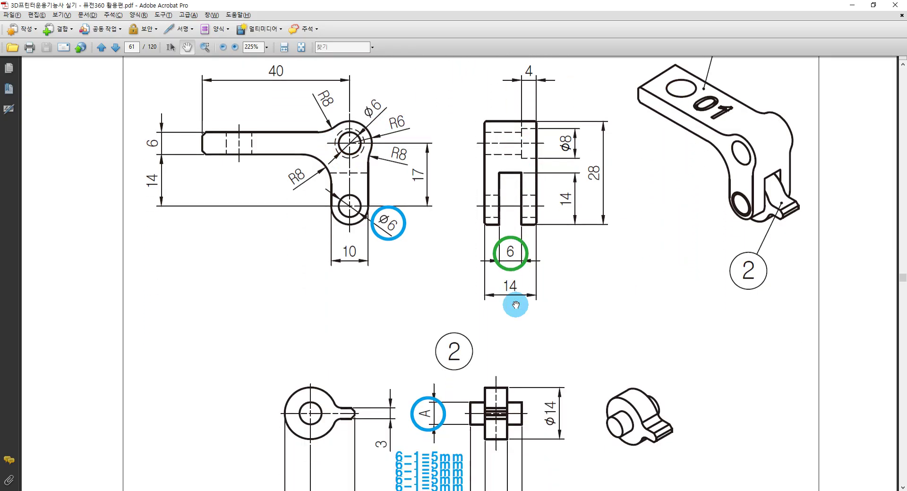
pyautogui.scroll(-3, 517, 302)
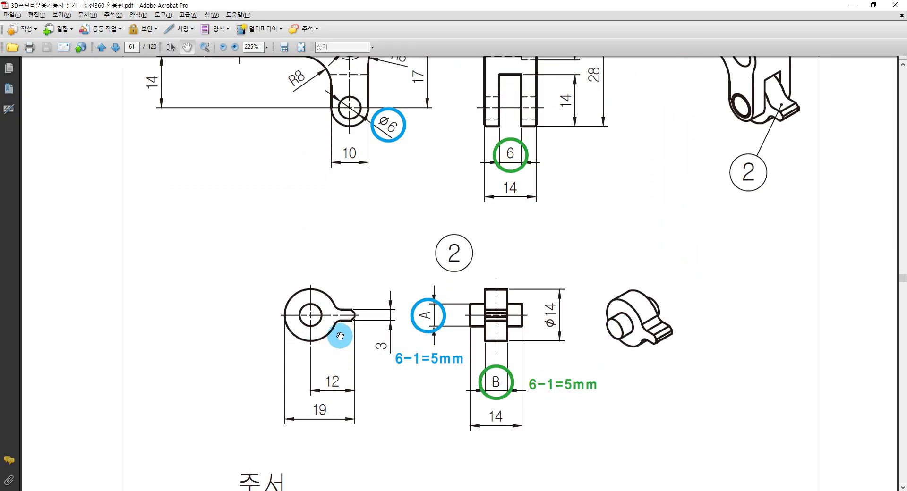
pyautogui.moveTo(356, 337); pyautogui.dragTo(299, 356)
pyautogui.moveTo(339, 279); pyautogui.dragTo(350, 340)
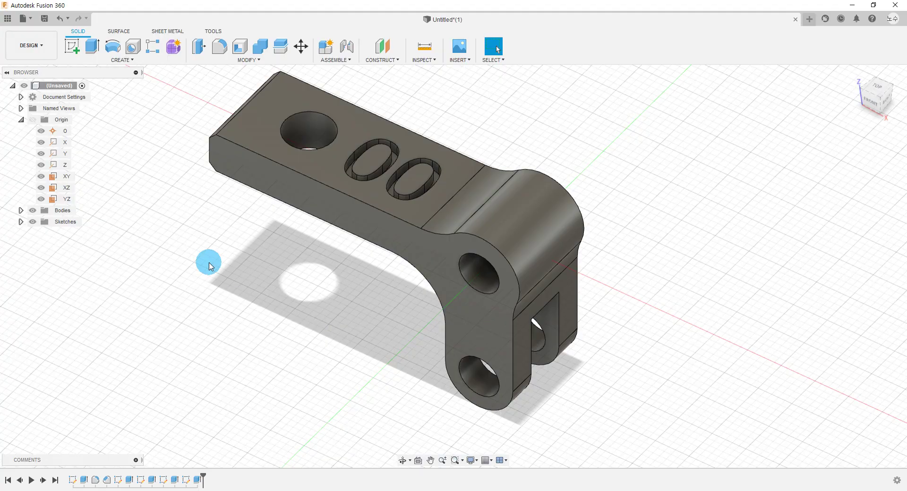
# Sketch two concentric centre-diameter circles on the XZ plane beside the bracket.
pyautogui.rightClick(72, 190)
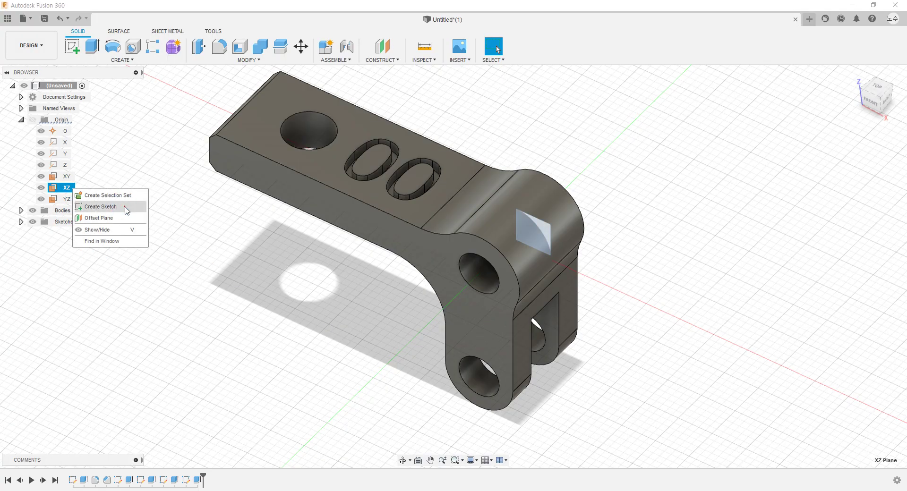
pyautogui.click(126, 211)
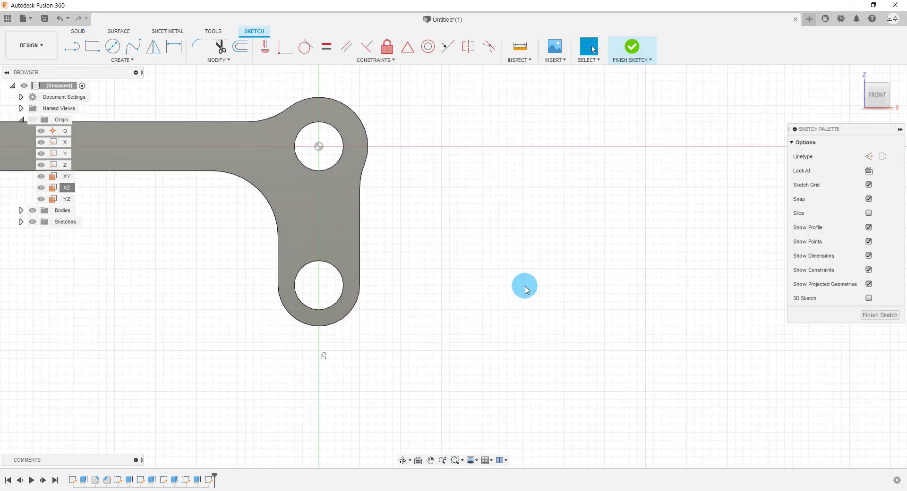
pyautogui.click(122, 60)
pyautogui.moveTo(107, 91)
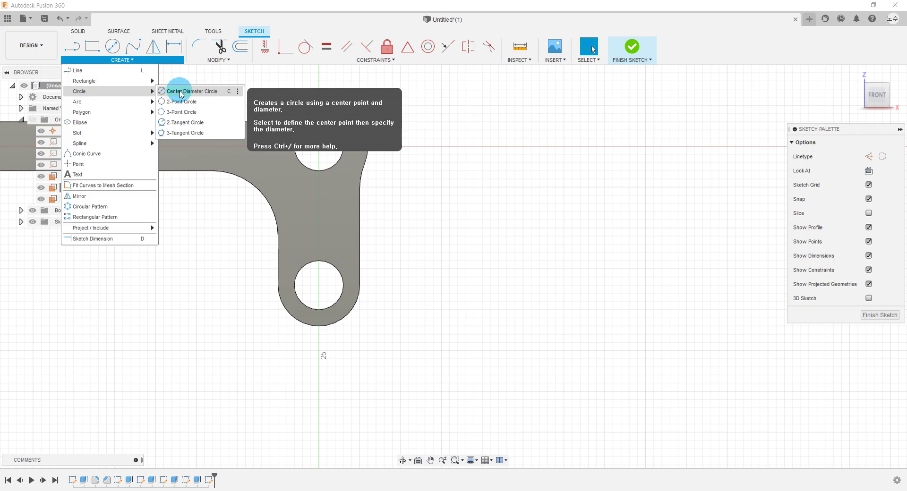
pyautogui.click(182, 92)
pyautogui.click(555, 191)
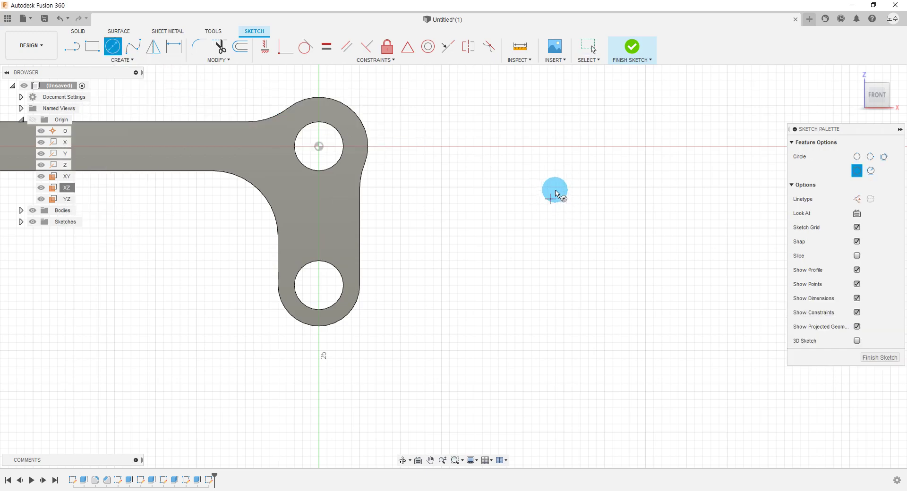
pyautogui.click(567, 221)
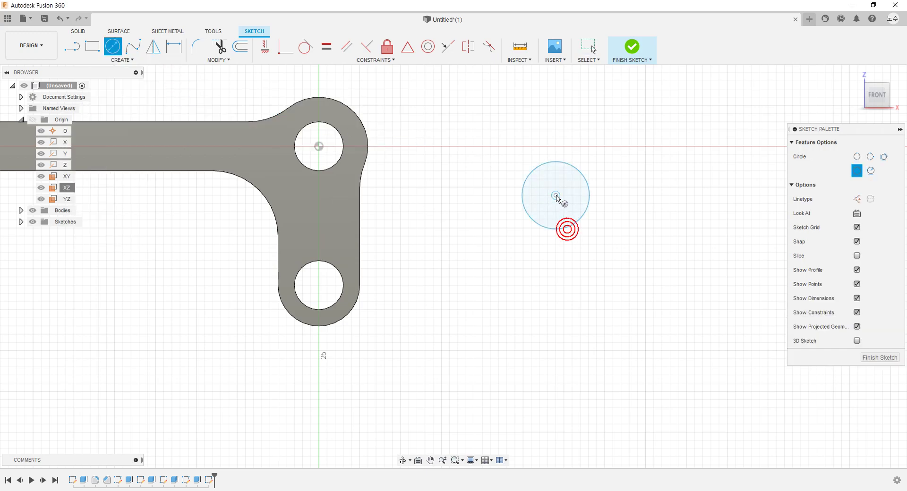
pyautogui.click(556, 196)
pyautogui.click(594, 263)
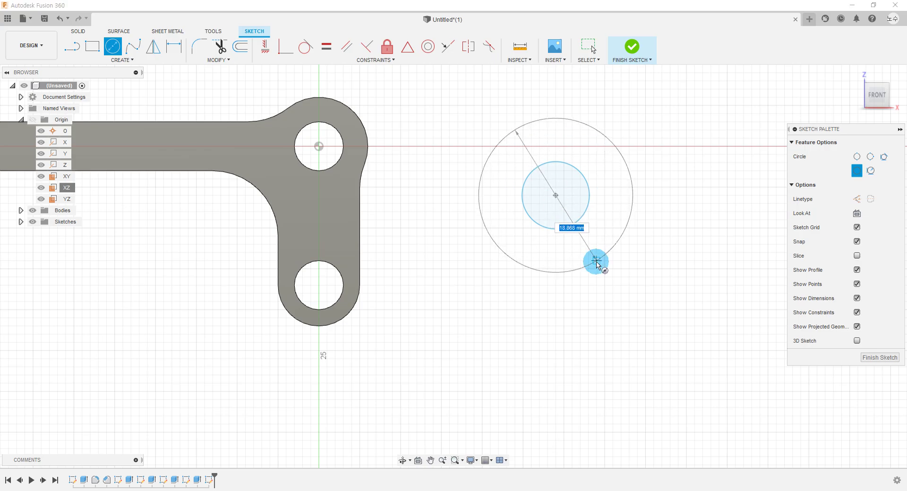
pyautogui.press('Escape')
pyautogui.click(650, 280)
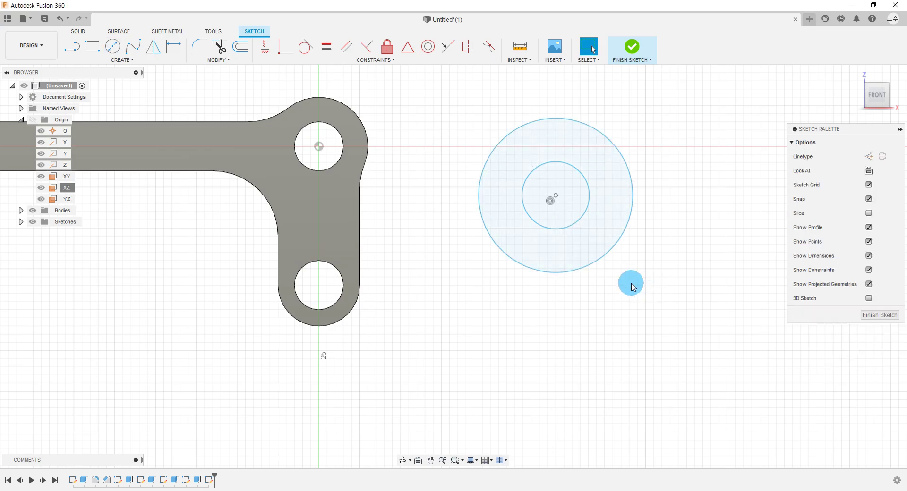
# Fix the circles' shared centre point, then switch to the reference PDF.
pyautogui.click(388, 50)
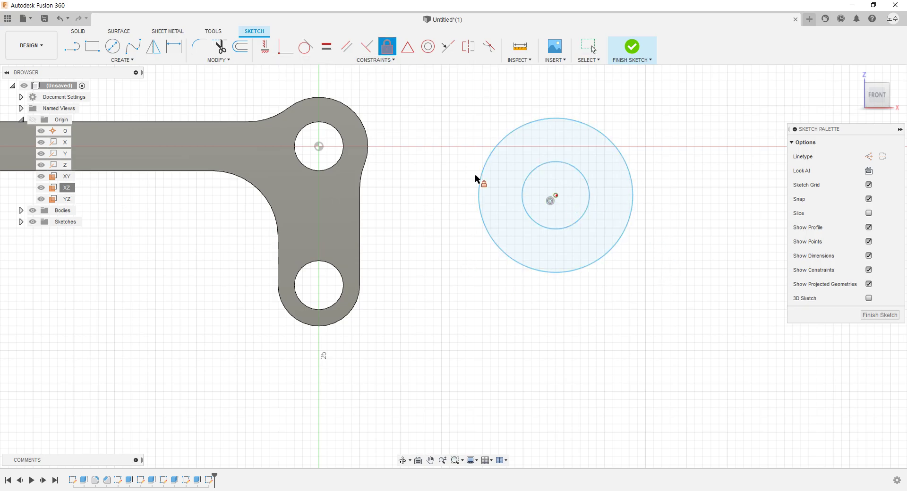
pyautogui.click(556, 195)
pyautogui.press('Escape')
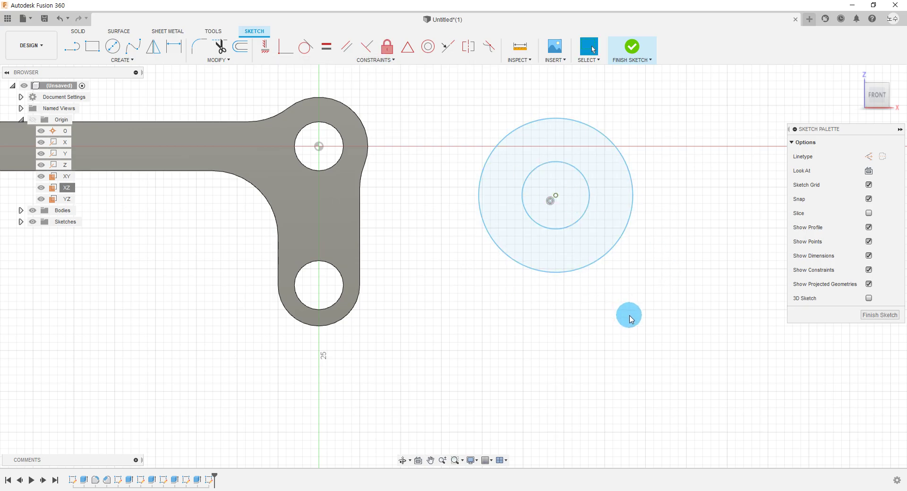
pyautogui.hotkey('alt', 'Tab')
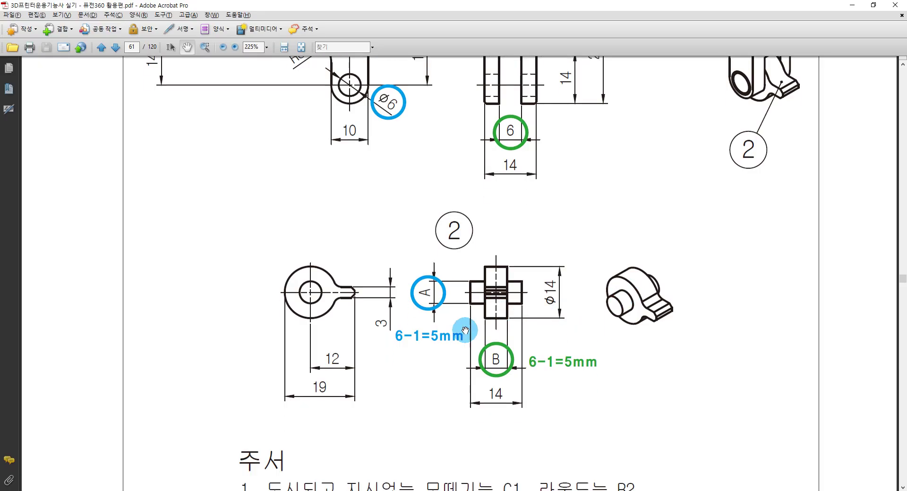
# Mark up the knob's Ø14 dimension and trace the hole's width to the side view.
pyautogui.scroll(-1, 466, 311)
pyautogui.keyDown('ctrl'); pyautogui.scroll(1, 466, 311); pyautogui.keyUp('ctrl')
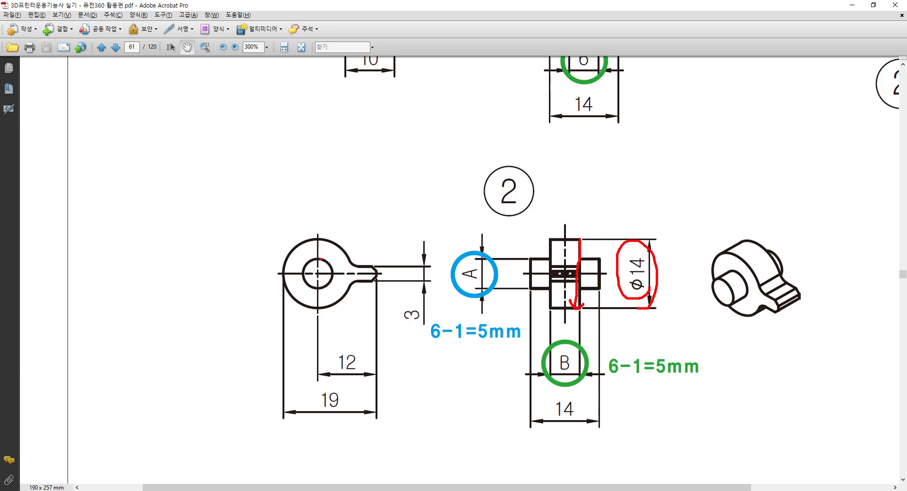
pyautogui.moveTo(307, 284); pyautogui.dragTo(321, 259)
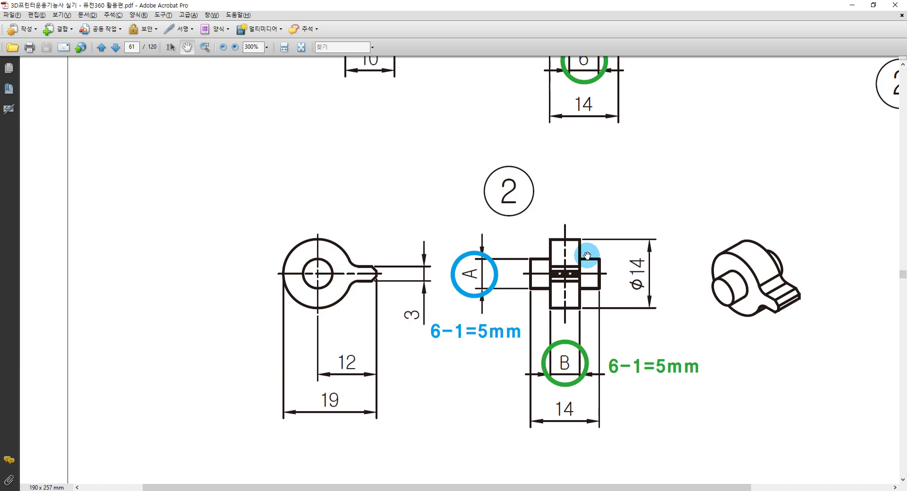
pyautogui.moveTo(316, 260); pyautogui.dragTo(565, 260)
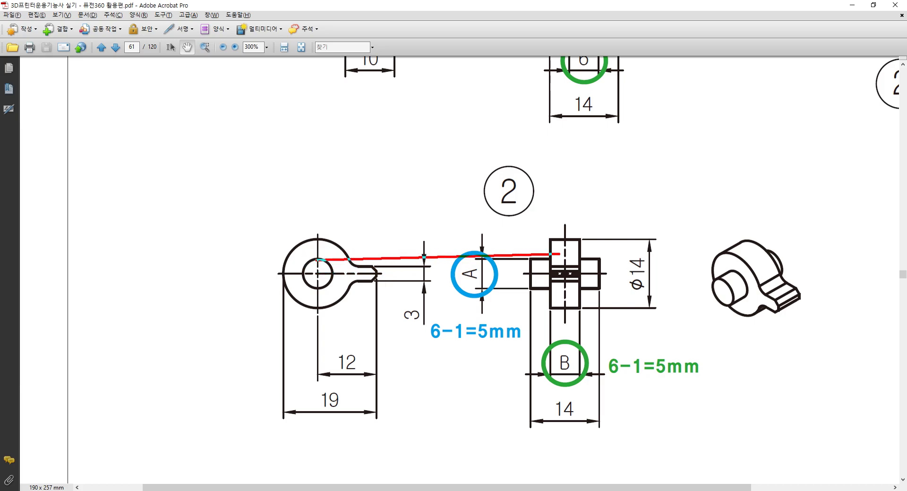
pyautogui.moveTo(316, 288); pyautogui.dragTo(561, 287)
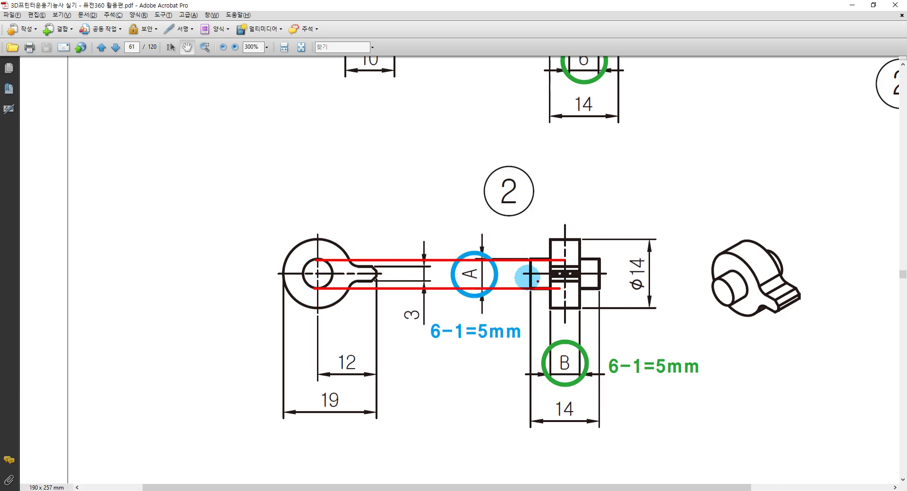
pyautogui.moveTo(486, 240); pyautogui.dragTo(499, 287)
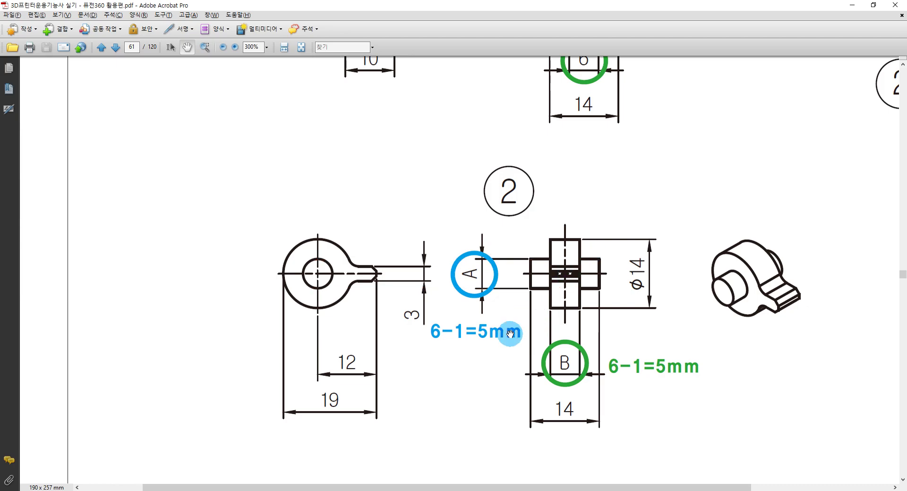
# Circle the bracket's small Ø6 hole and its callout on the drawing.
pyautogui.keyDown('ctrl'); pyautogui.scroll(-1, 450, 340); pyautogui.keyUp('ctrl')
pyautogui.scroll(1, 654, 324)
pyautogui.scroll(4, 644, 330)
pyautogui.scroll(2, 543, 334)
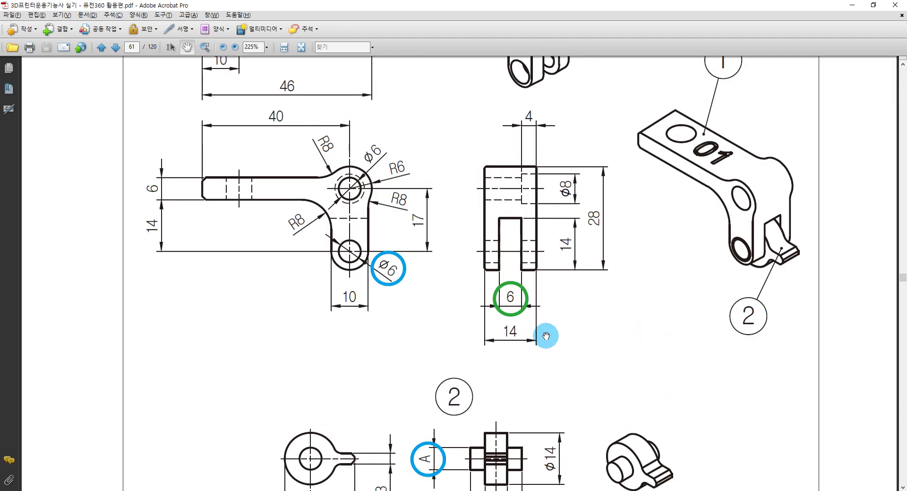
pyautogui.keyDown('ctrl'); pyautogui.scroll(3, 324, 253); pyautogui.keyUp('ctrl')
pyautogui.keyDown('ctrl'); pyautogui.scroll(2, 360, 247); pyautogui.keyUp('ctrl')
pyautogui.moveTo(372, 206); pyautogui.dragTo(368, 205)
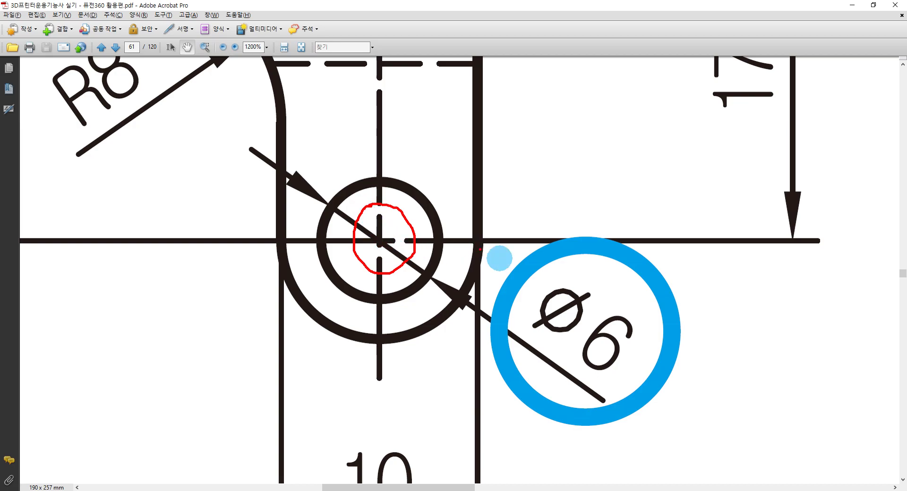
pyautogui.moveTo(656, 387); pyautogui.dragTo(621, 456)
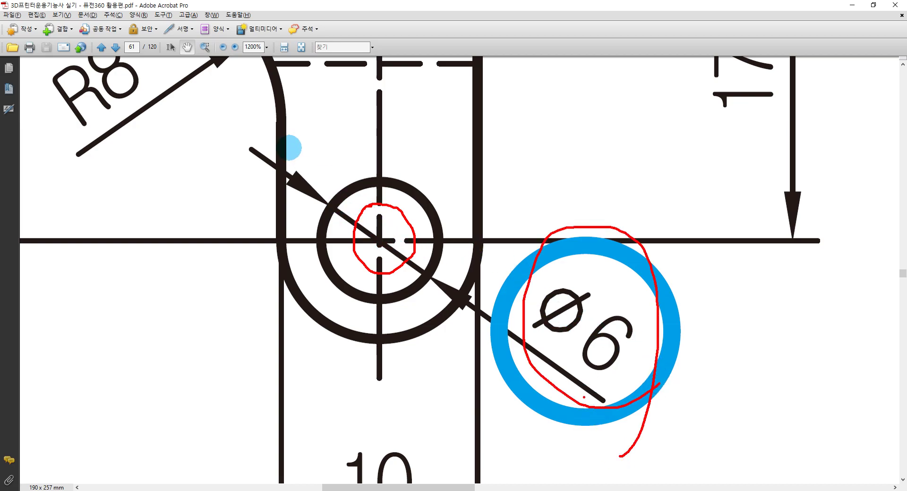
pyautogui.keyDown('ctrl'); pyautogui.scroll(-2, 238, 156); pyautogui.keyUp('ctrl')
pyautogui.keyDown('ctrl'); pyautogui.scroll(-1, 517, 178); pyautogui.keyUp('ctrl')
pyautogui.keyDown('ctrl'); pyautogui.scroll(-1, 499, 185); pyautogui.keyUp('ctrl')
pyautogui.scroll(-3, 499, 185)
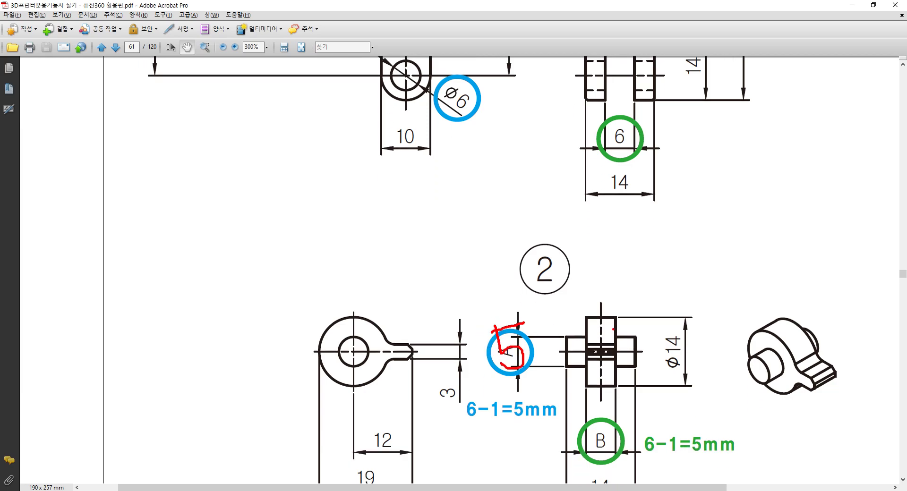
pyautogui.keyDown('ctrl'); pyautogui.scroll(-1, 379, 230); pyautogui.keyUp('ctrl')
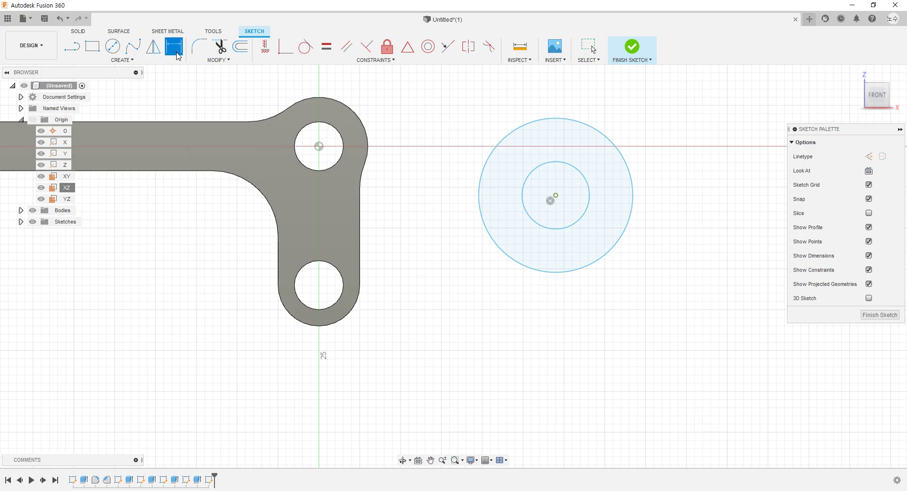
# Dimension the inner circle to Ø5 and the outer circle to Ø14.
pyautogui.click(583, 174)
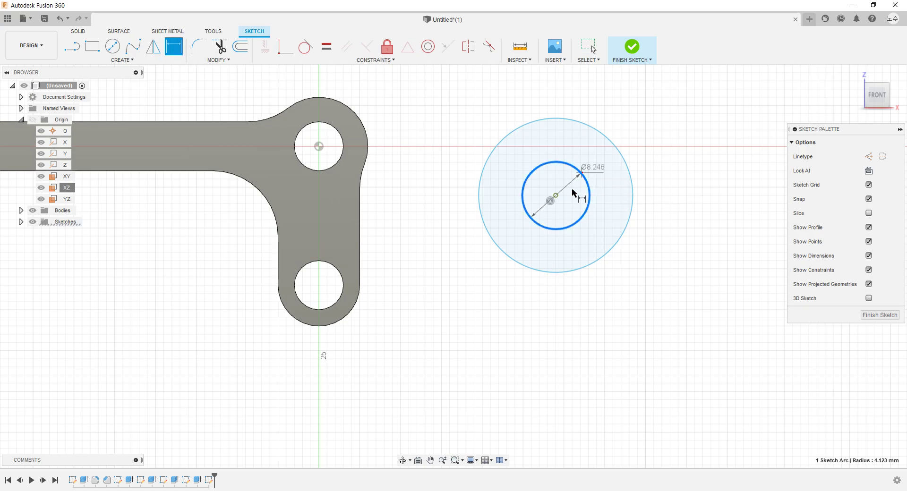
pyautogui.click(569, 193)
pyautogui.write('5')
pyautogui.press('Return')
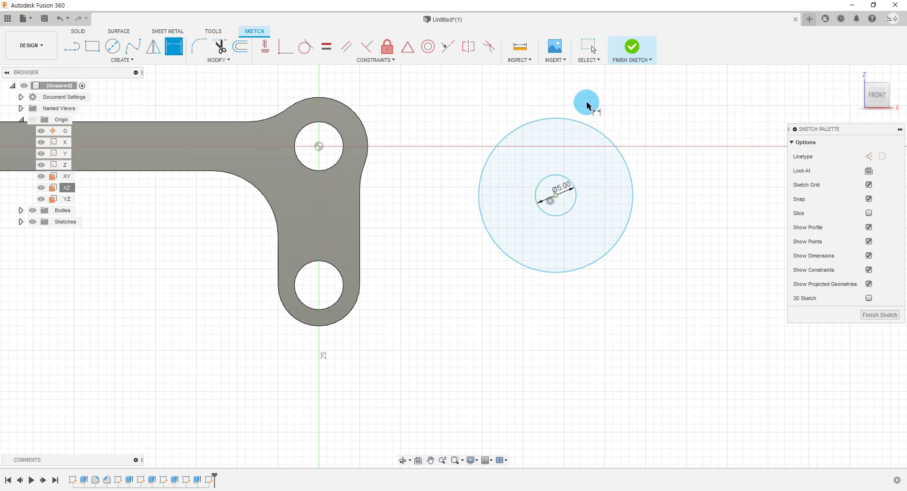
pyautogui.click(594, 135)
pyautogui.click(596, 170)
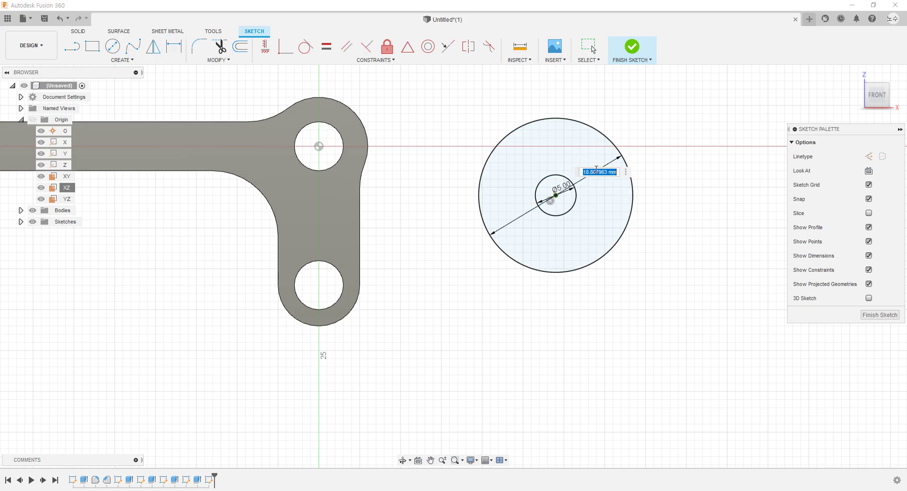
pyautogui.write('14')
pyautogui.press('Return')
# Move the Ø5.00 dimension label to the circle's lower right.
pyautogui.scroll(2, 594, 178)
pyautogui.scroll(2, 572, 191)
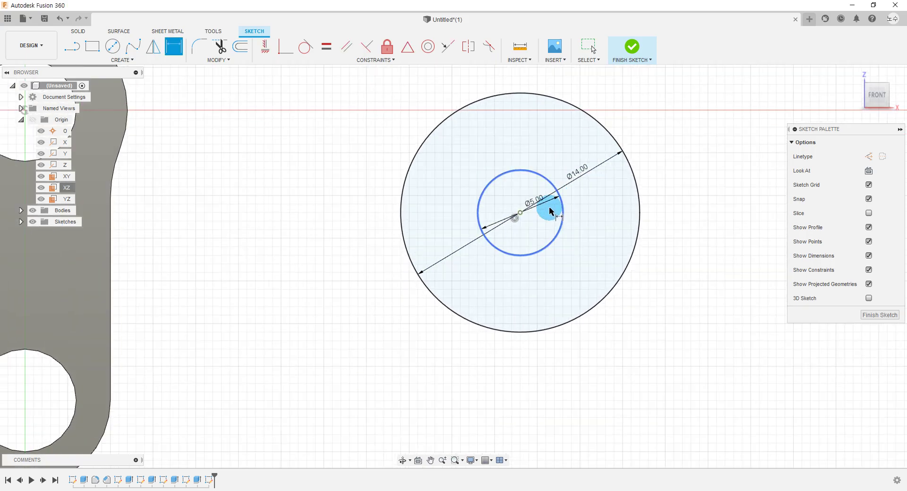
pyautogui.scroll(1, 551, 208)
pyautogui.moveTo(549, 205); pyautogui.dragTo(544, 231)
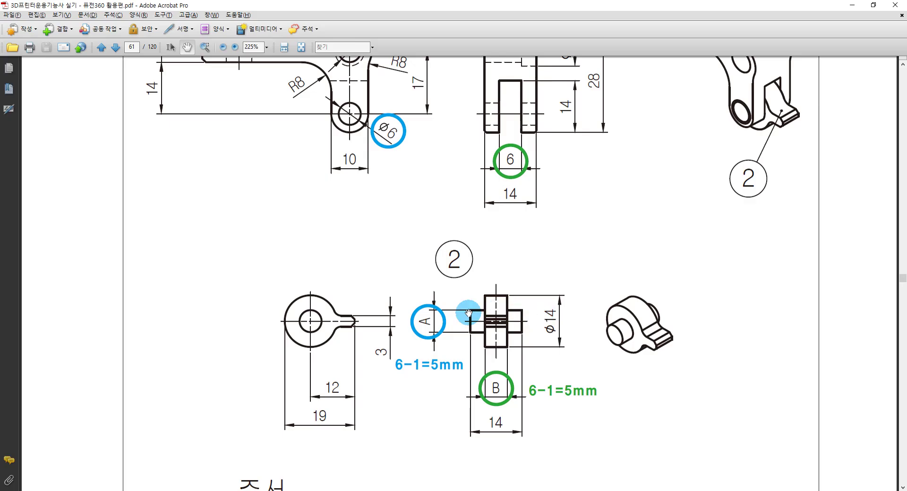
pyautogui.keyDown('ctrl'); pyautogui.scroll(1, 350, 340); pyautogui.keyUp('ctrl')
pyautogui.keyDown('ctrl'); pyautogui.scroll(2, 314, 289); pyautogui.keyUp('ctrl')
# Mark the knob tab's top edge and chamfered tip on the drawing, then return to Fusion 360.
pyautogui.moveTo(314, 281); pyautogui.dragTo(357, 281)
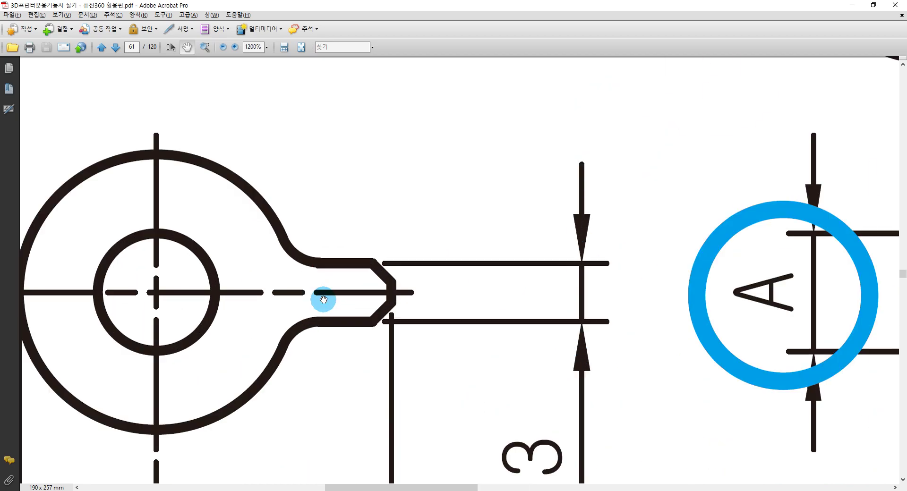
pyautogui.keyDown('ctrl'); pyautogui.scroll(2, 324, 300); pyautogui.keyUp('ctrl')
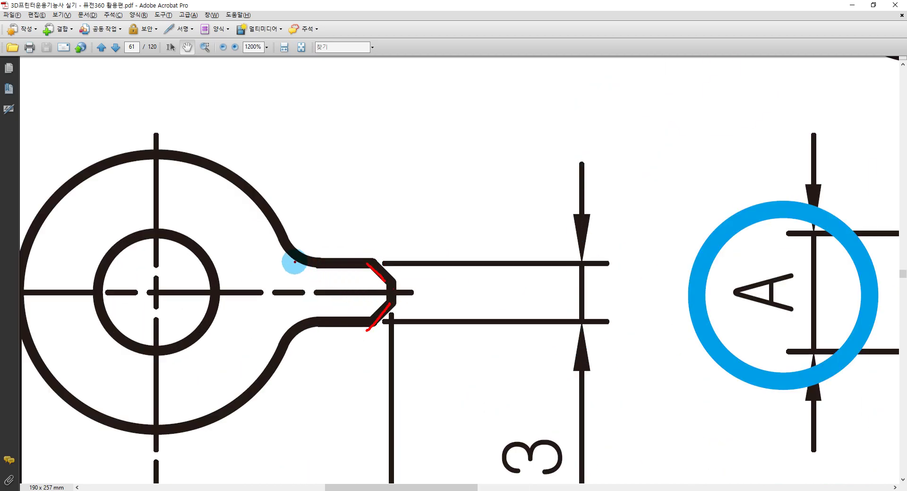
pyautogui.moveTo(310, 262)
pyautogui.mouseDown()
pyautogui.moveTo(363, 265)
pyautogui.moveTo(300, 329)
pyautogui.mouseUp()
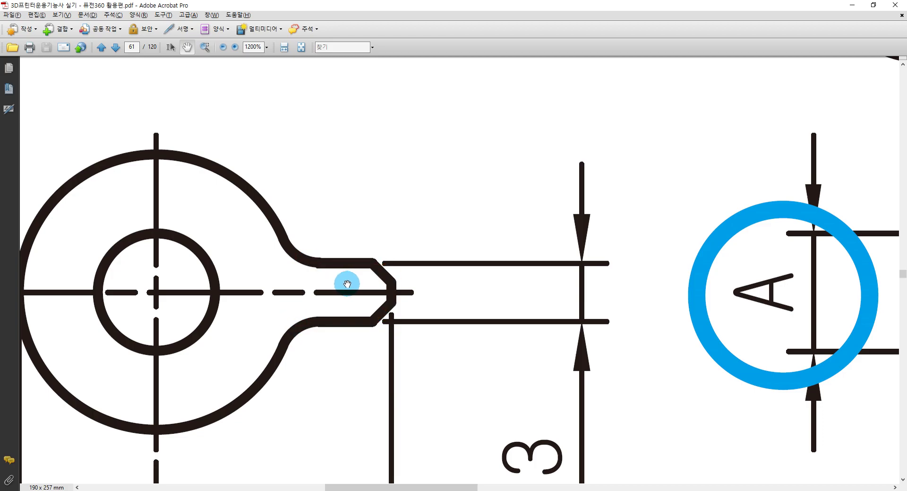
pyautogui.keyDown('ctrl'); pyautogui.scroll(-3, 348, 284); pyautogui.keyUp('ctrl')
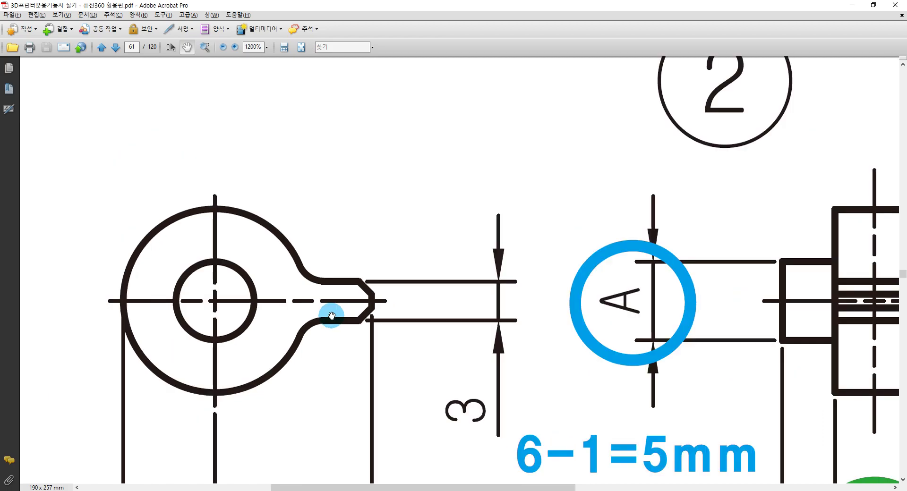
pyautogui.keyDown('ctrl'); pyautogui.scroll(-2, 348, 284); pyautogui.keyUp('ctrl')
pyautogui.hotkey('alt', 'Tab')
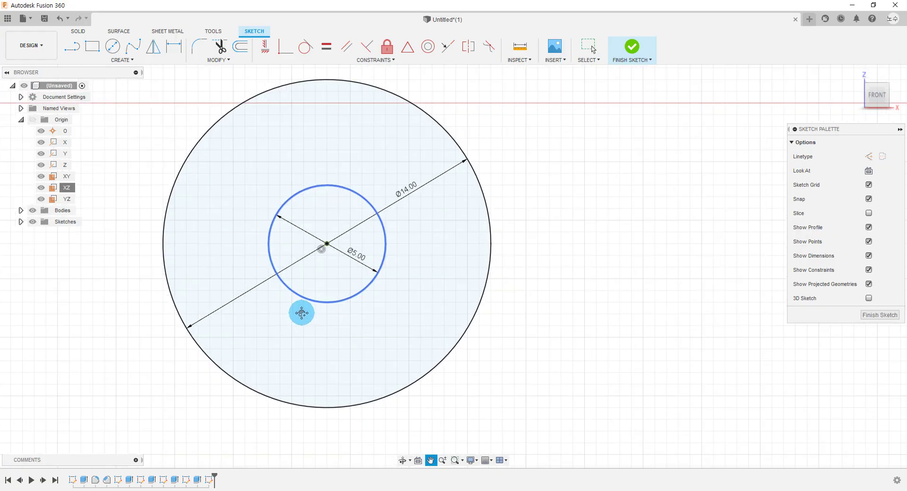
# Draw a rectangular tab outline with lines extending right from the Ø14 circle.
pyautogui.click(111, 63)
pyautogui.click(109, 70)
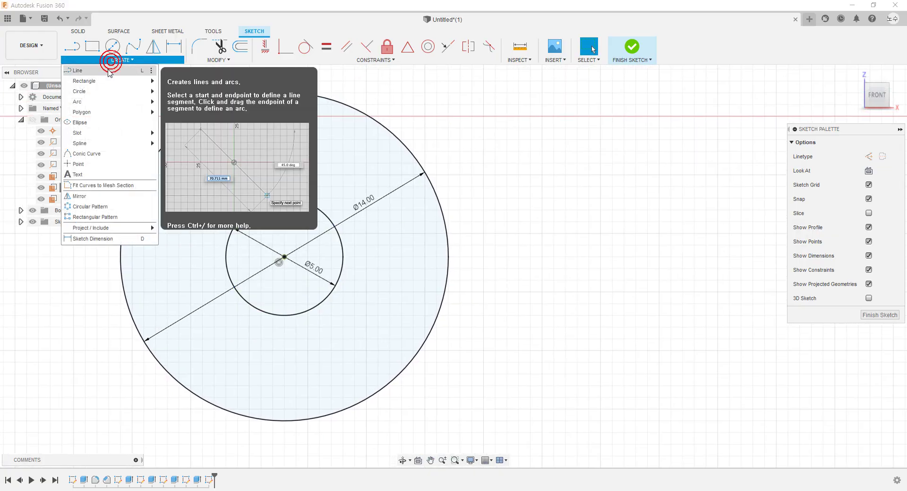
pyautogui.scroll(-2, 473, 236)
pyautogui.click(441, 220)
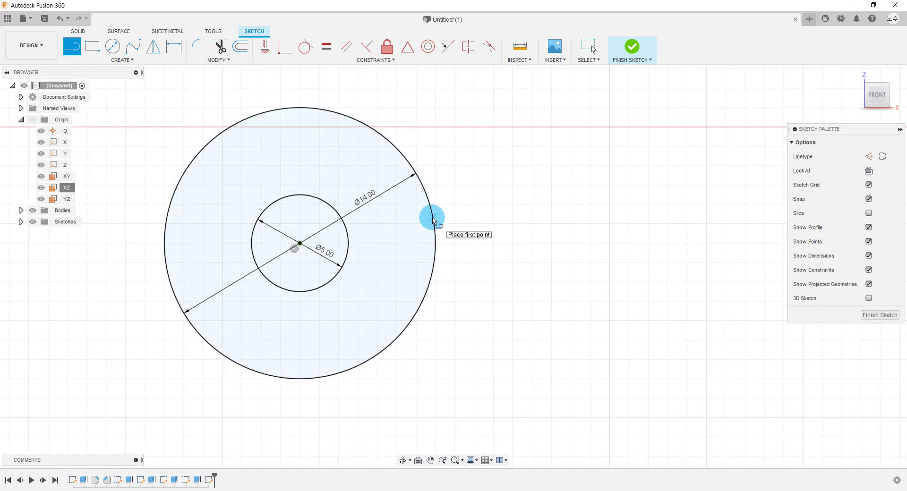
pyautogui.click(433, 219)
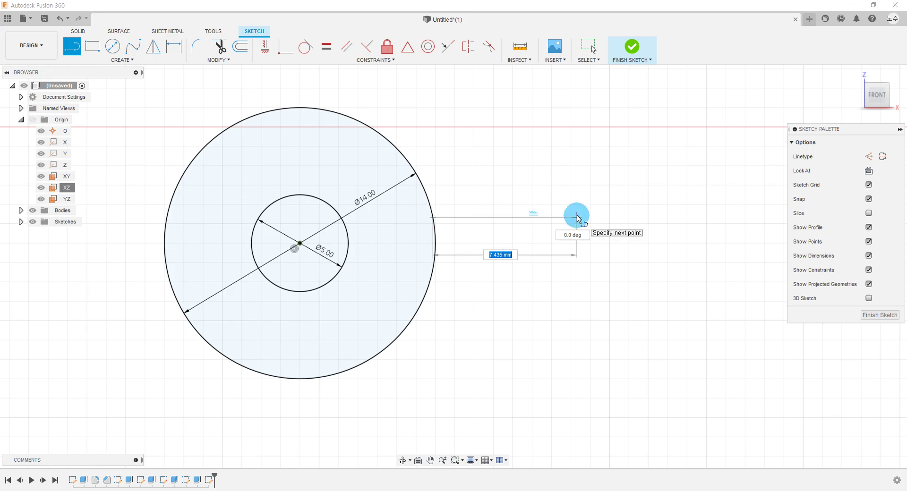
pyautogui.click(577, 218)
pyautogui.click(577, 293)
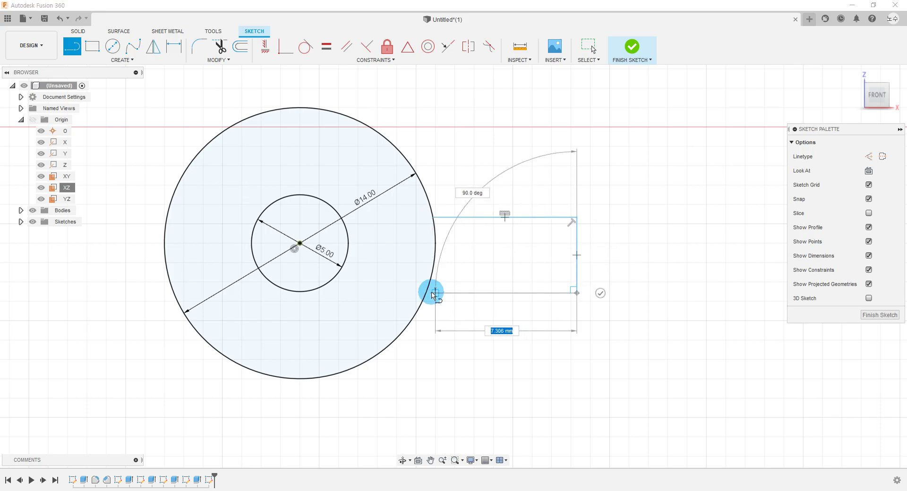
pyautogui.click(433, 294)
pyautogui.press('Escape')
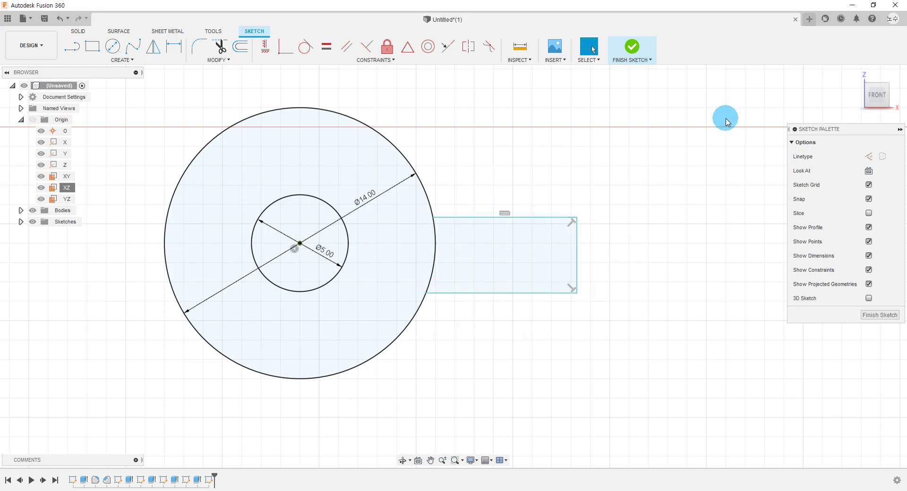
# Constrain the tab's top and bottom edges to equal length.
pyautogui.click(326, 48)
pyautogui.click(474, 218)
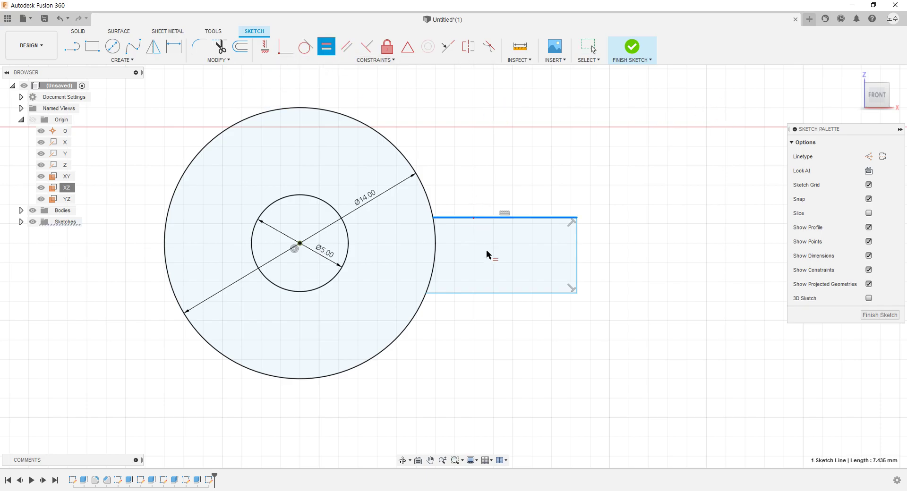
pyautogui.click(500, 293)
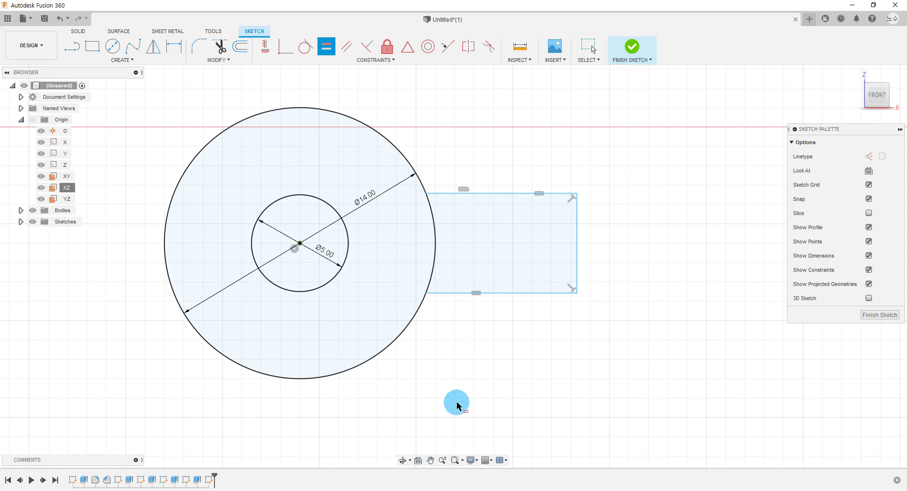
pyautogui.scroll(-3, 458, 313)
pyautogui.press('Escape')
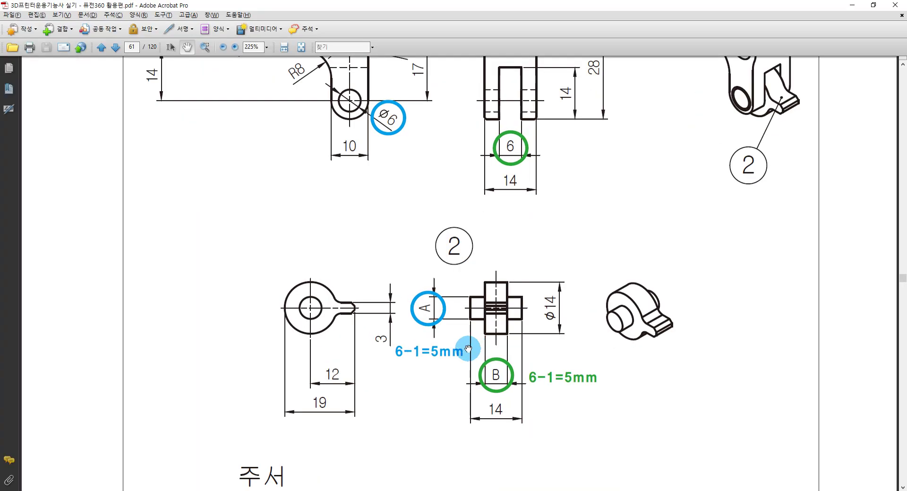
# Mark the tab's 3 mm width in red on the enlarged knob drawing.
pyautogui.keyDown('ctrl'); pyautogui.scroll(1, 304, 334); pyautogui.keyUp('ctrl')
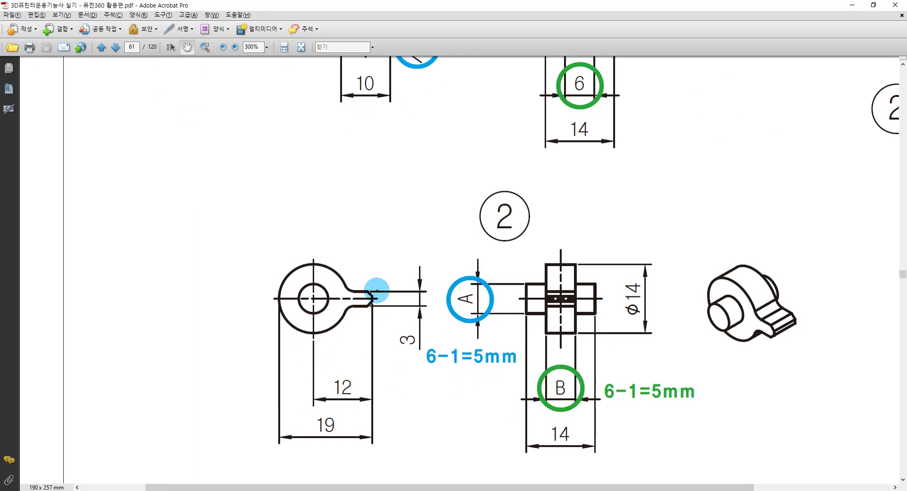
pyautogui.moveTo(421, 349); pyautogui.dragTo(387, 343)
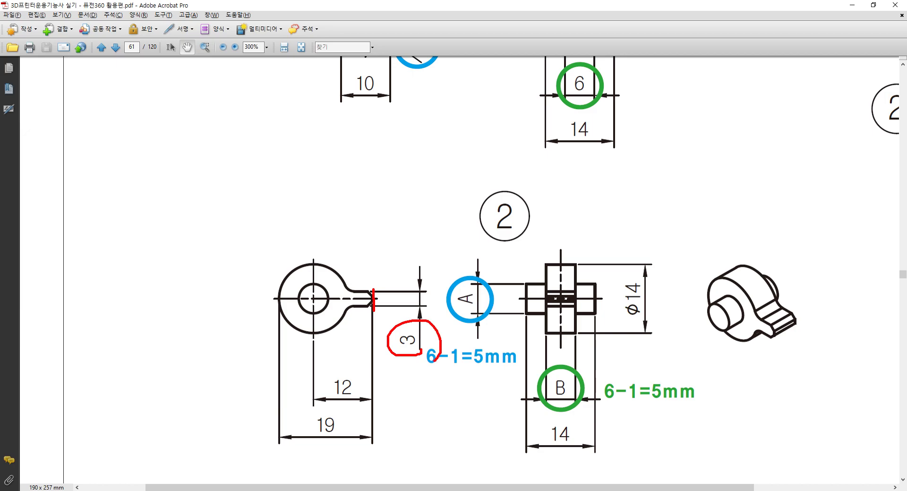
pyautogui.click(372, 290)
pyautogui.click(315, 304)
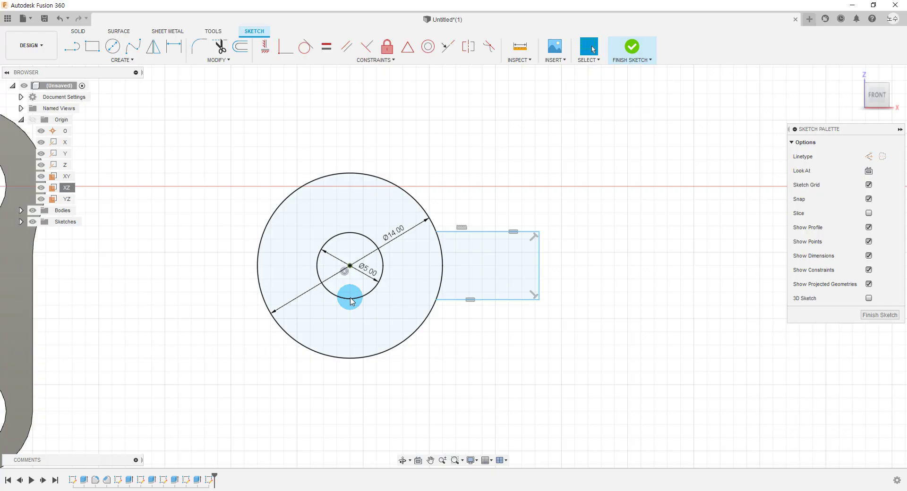
# Dimension the knob tab's right edge to 3 mm.
pyautogui.click(176, 46)
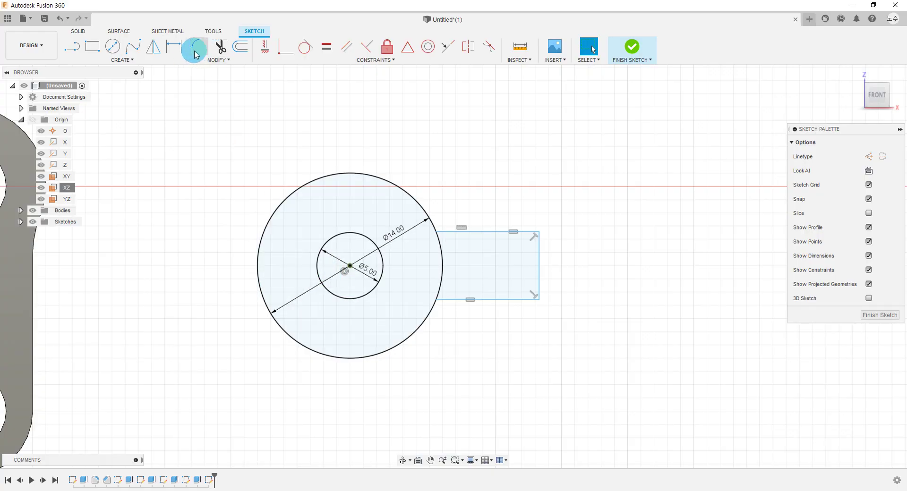
pyautogui.click(539, 248)
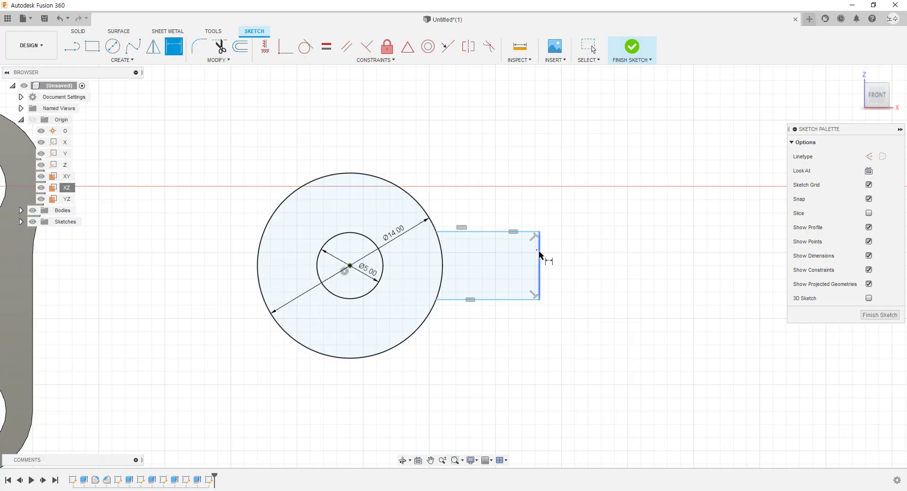
pyautogui.click(569, 260)
pyautogui.write('3')
pyautogui.click(604, 265)
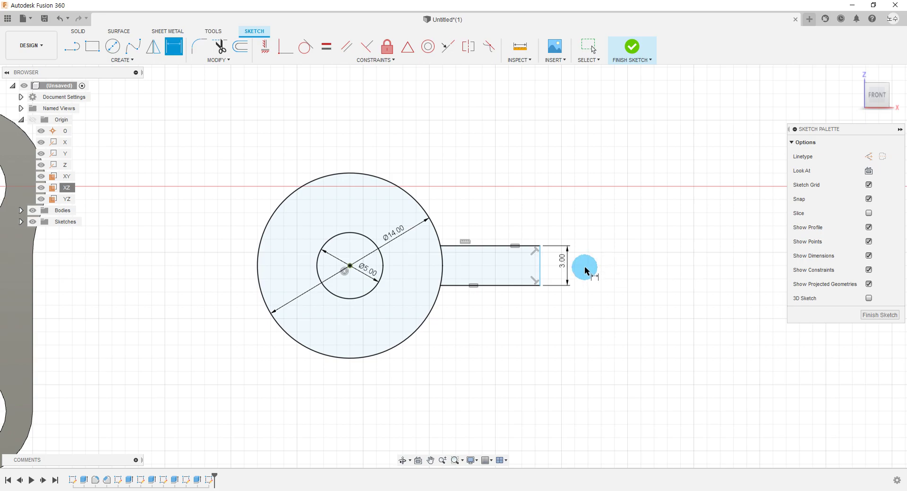
# Set the tab's outer end 12 mm from the circle centre and finish the sketch.
pyautogui.click(540, 284)
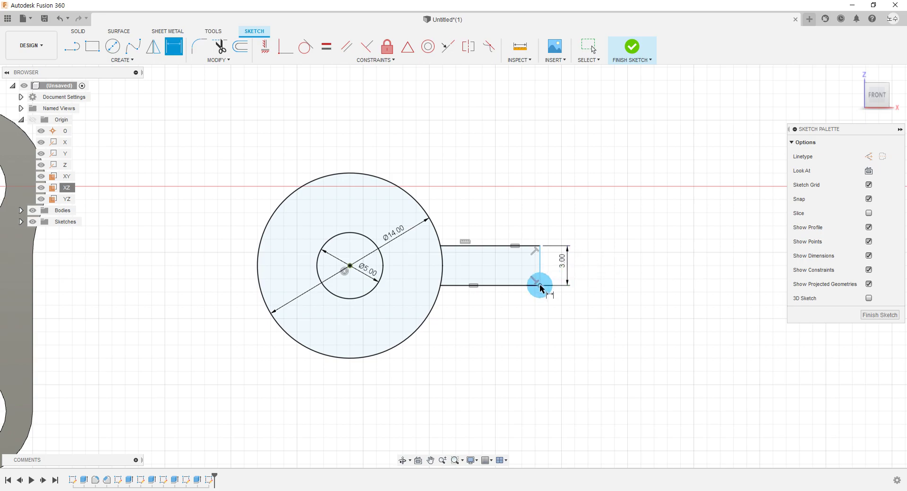
pyautogui.click(350, 266)
pyautogui.click(445, 402)
pyautogui.write('12')
pyautogui.click(490, 360)
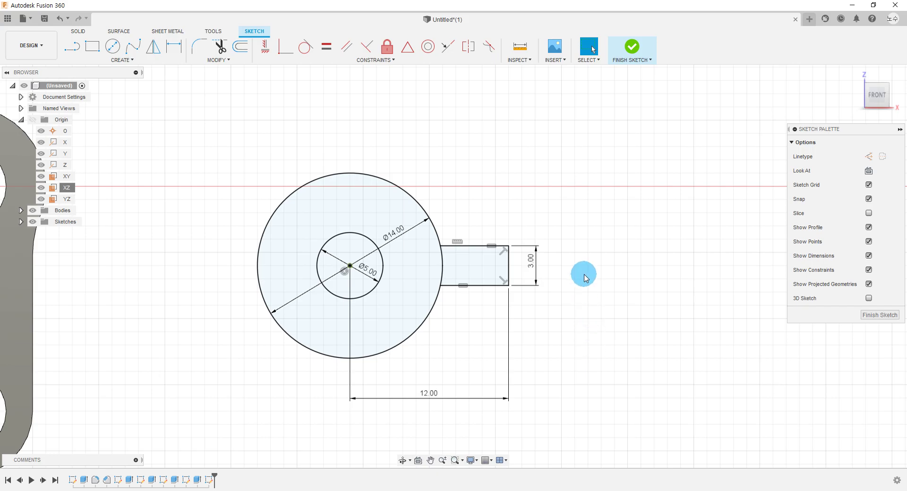
pyautogui.click(638, 59)
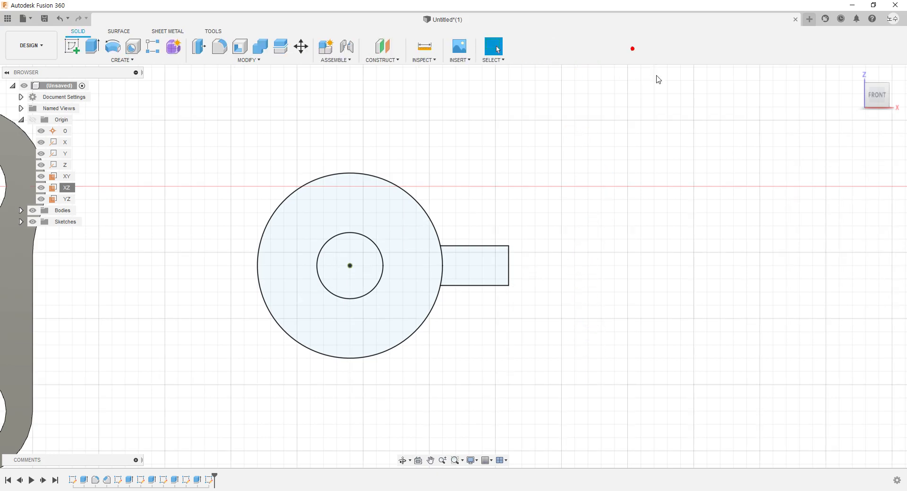
# Start an extrusion with the knob's ring and tab profiles selected, then bring up the reference PDF.
pyautogui.keyDown('shift'); pyautogui.moveTo(622, 149); pyautogui.dragTo(604, 163, button='middle'); pyautogui.keyUp('shift')
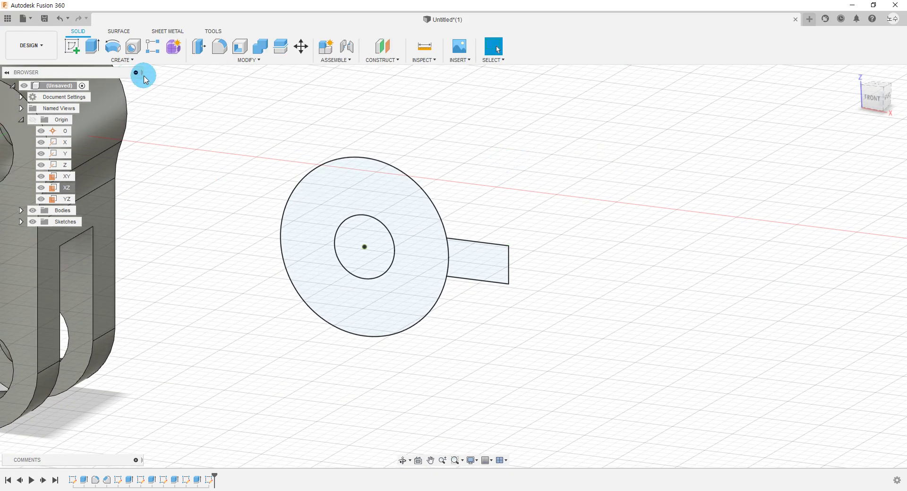
pyautogui.click(122, 60)
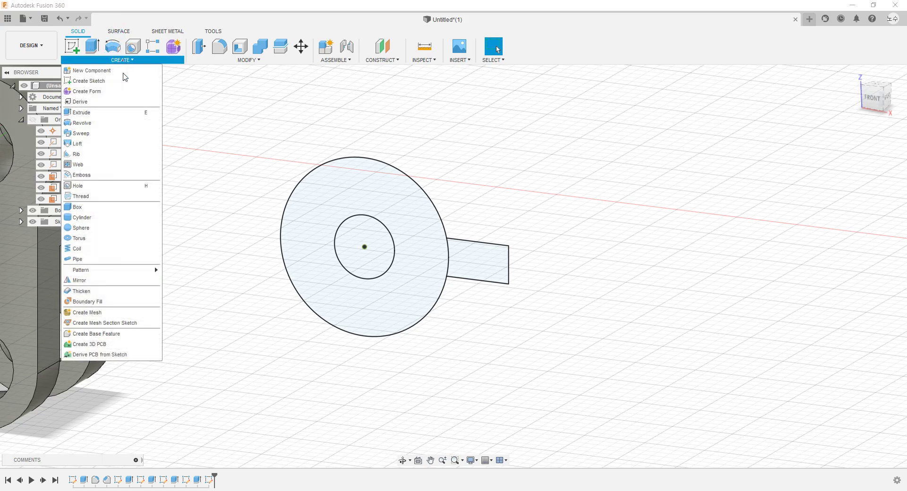
pyautogui.click(109, 115)
pyautogui.scroll(3, 577, 375)
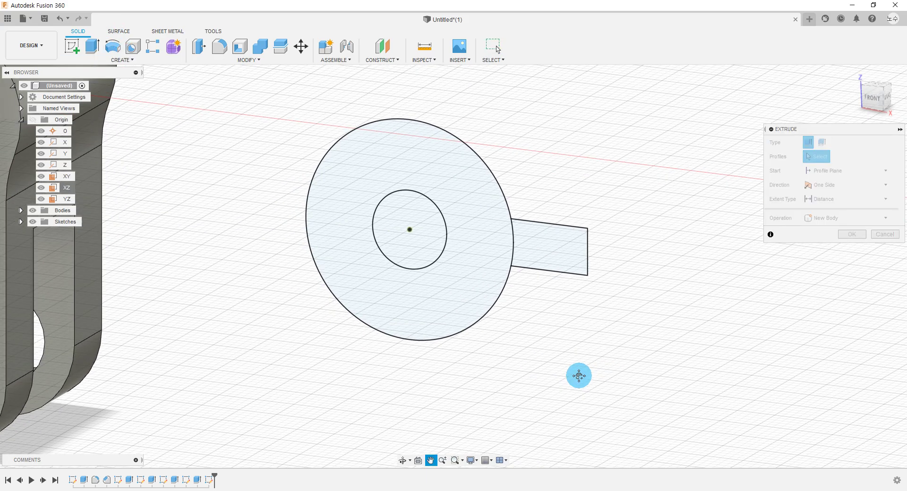
pyautogui.scroll(2, 555, 250)
pyautogui.click(555, 251)
pyautogui.click(588, 255)
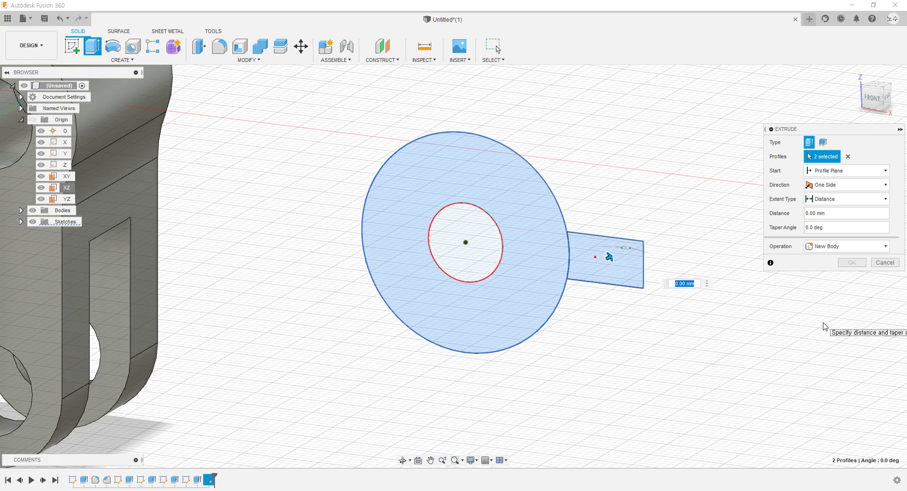
pyautogui.hotkey('alt', 'Tab')
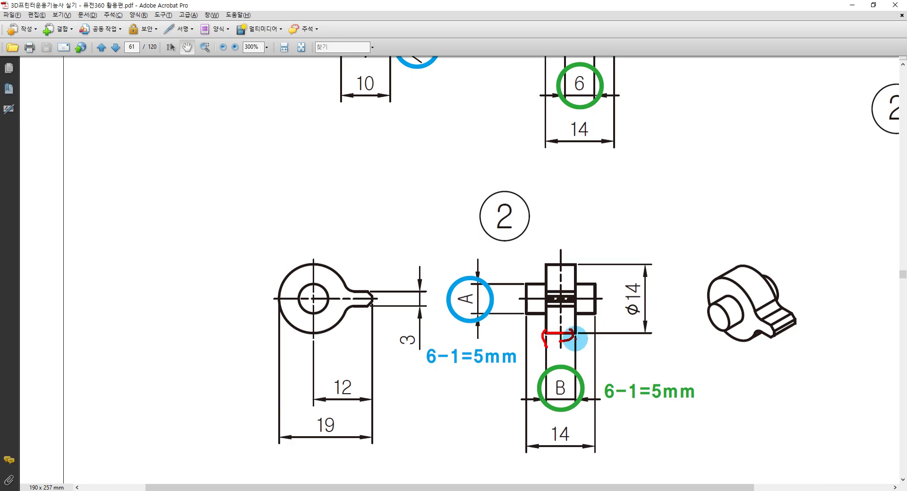
# Zoom in on the bracket's 6 mm slot and knob views in the PDF and mark the slot.
pyautogui.keyDown('ctrl'); pyautogui.scroll(-1, 472, 355); pyautogui.keyUp('ctrl')
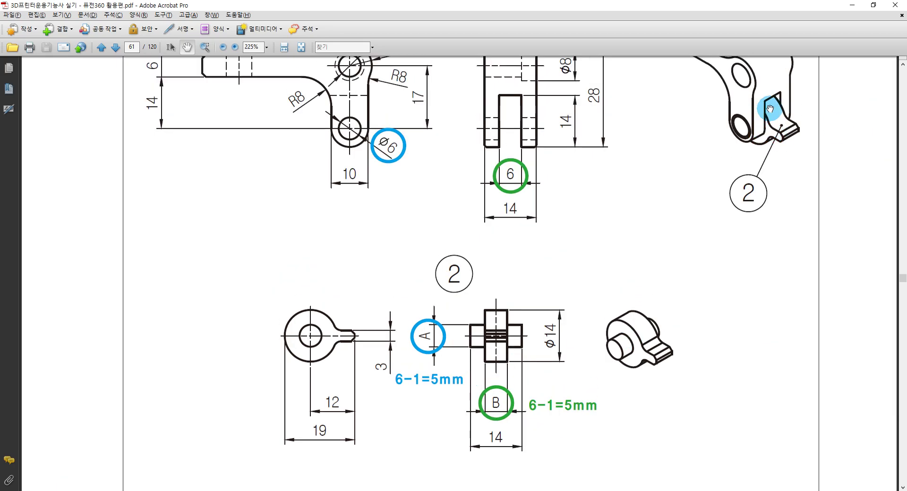
pyautogui.scroll(2, 775, 102)
pyautogui.keyDown('ctrl'); pyautogui.scroll(2, 780, 138); pyautogui.keyUp('ctrl')
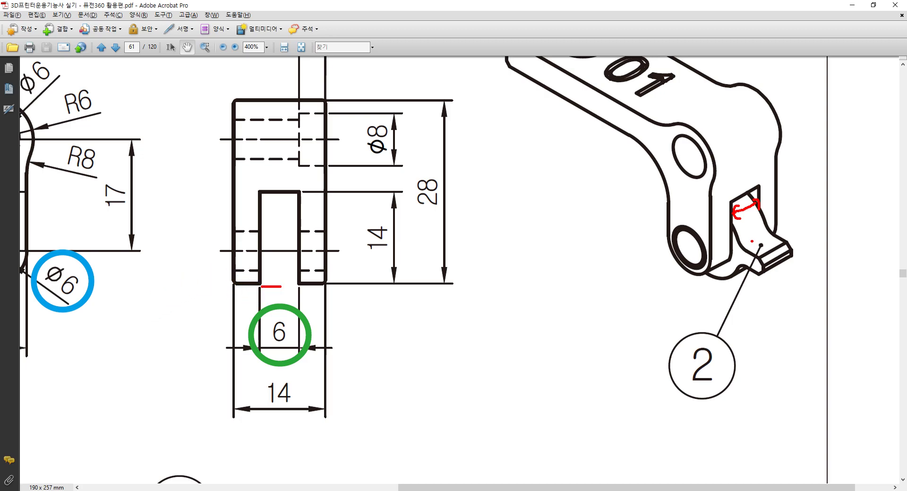
pyautogui.moveTo(291, 335); pyautogui.dragTo(345, 289)
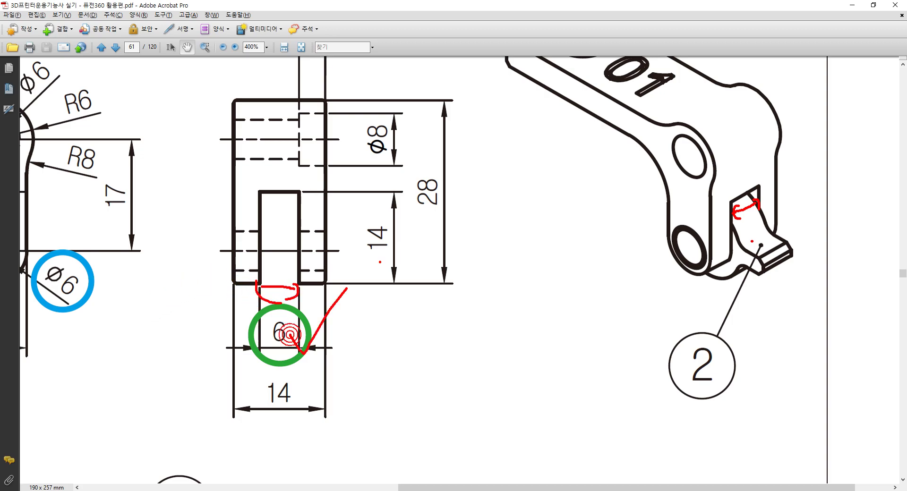
pyautogui.scroll(-3, 224, 369)
pyautogui.scroll(-3, 208, 364)
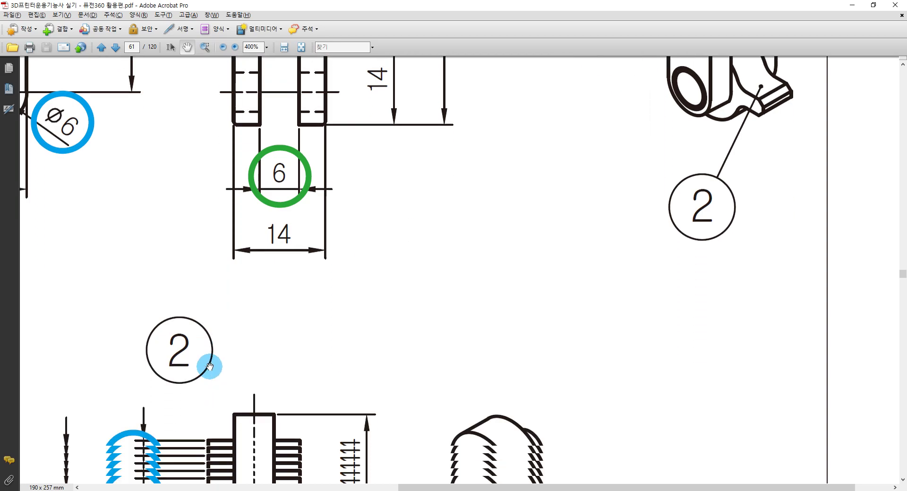
pyautogui.scroll(-5, 208, 364)
pyautogui.scroll(-5, 208, 364)
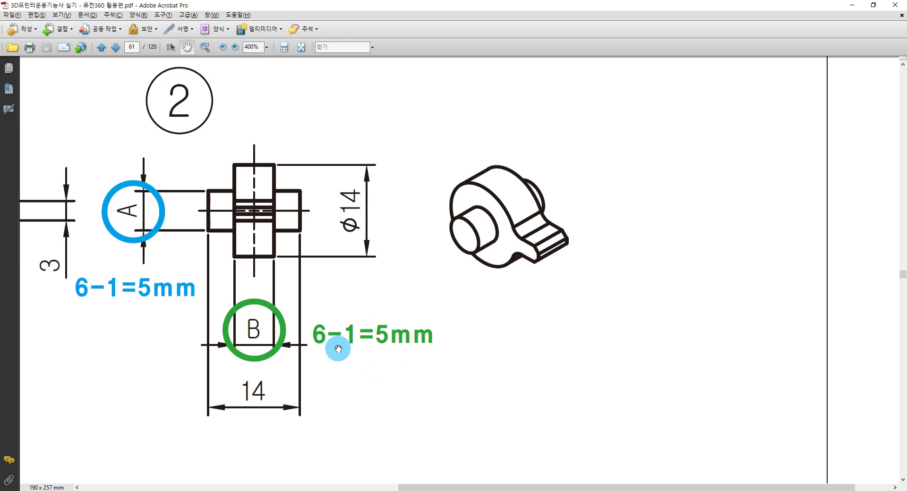
pyautogui.hotkey('alt', 'Tab')
# Extrude the ring and tab symmetrically at 5/2 mm per side as a new body.
pyautogui.click(846, 185)
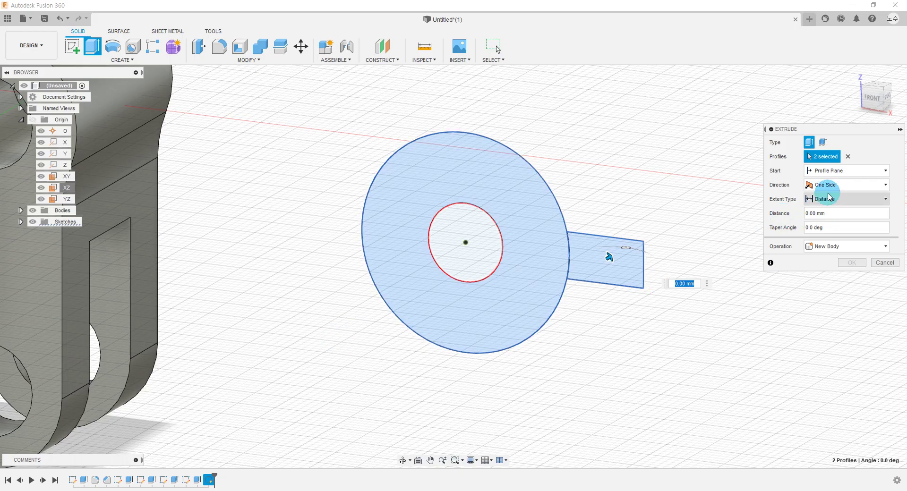
pyautogui.click(832, 219)
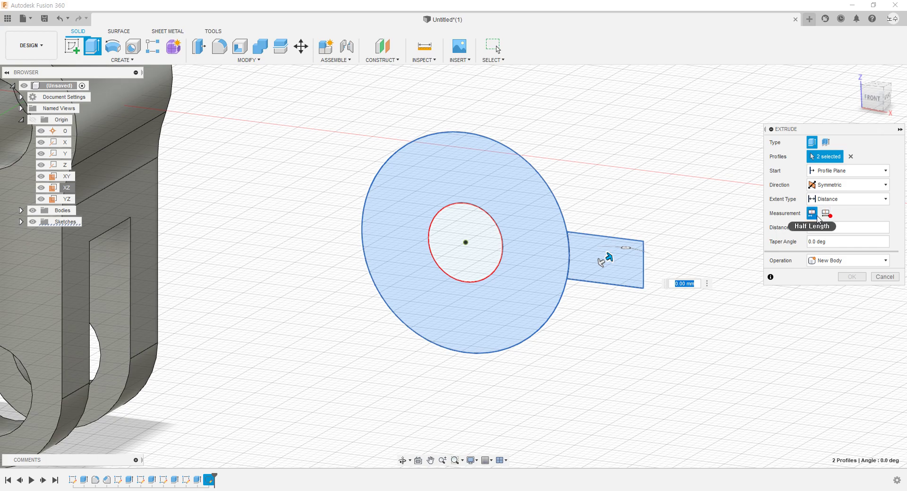
pyautogui.click(840, 228)
pyautogui.write('5')
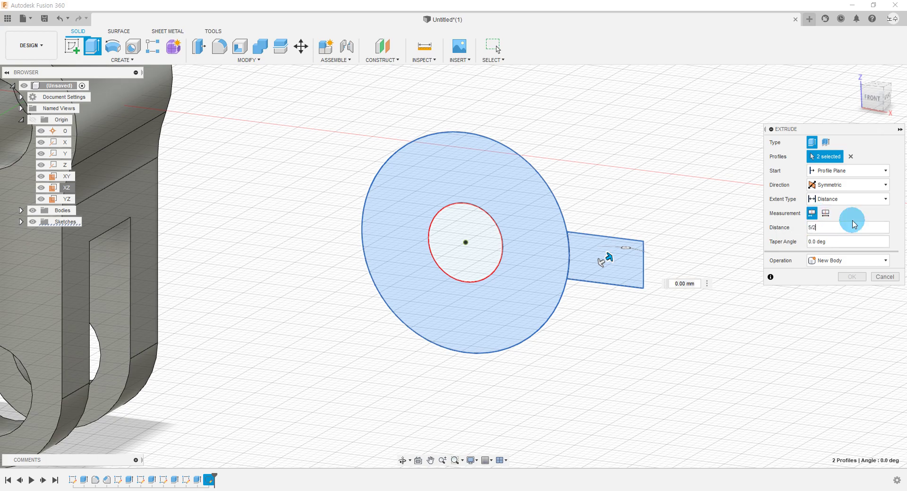
pyautogui.write('/2')
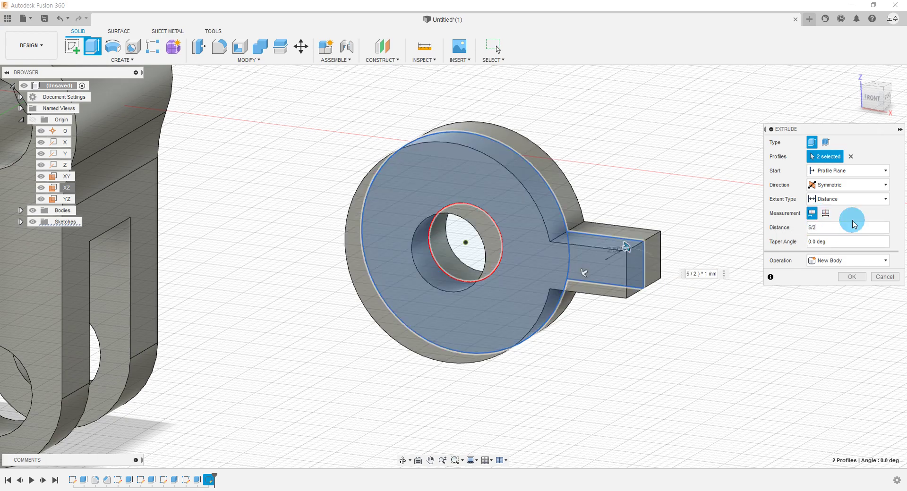
pyautogui.click(851, 277)
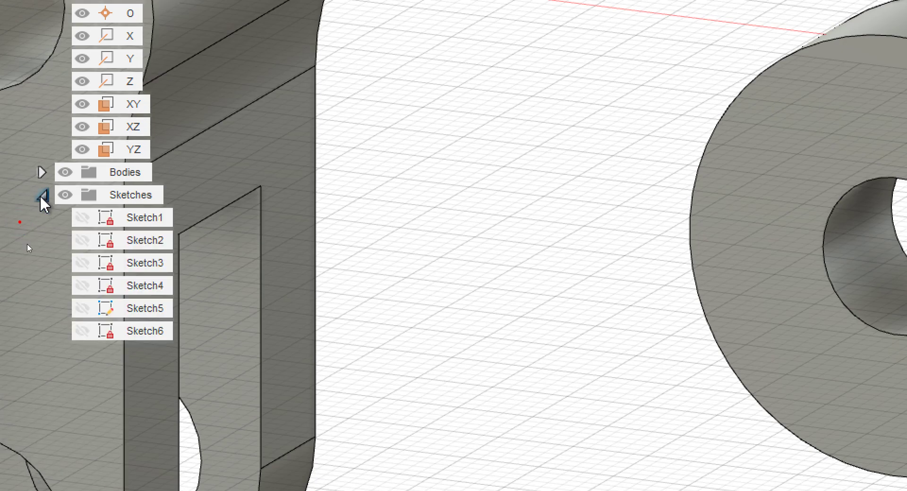
# Show Sketch6 and start an extrusion of its centre circle.
pyautogui.click(82, 331)
pyautogui.click(82, 331)
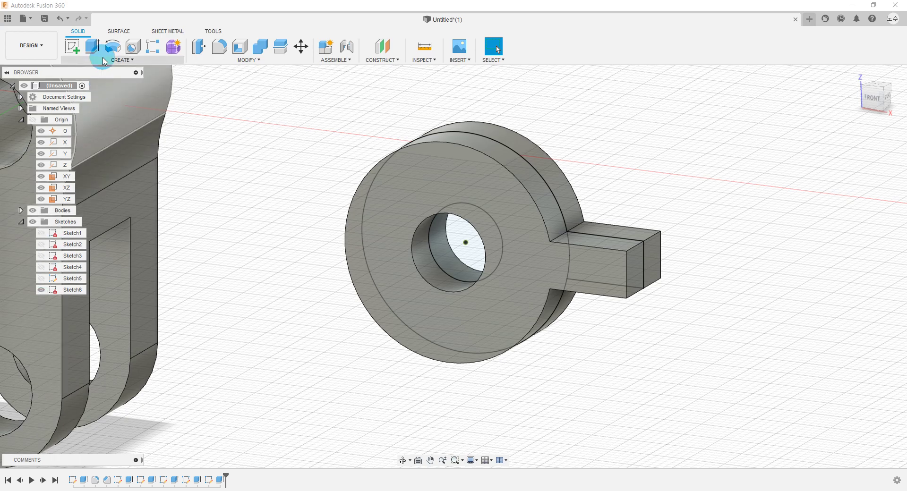
pyautogui.click(104, 60)
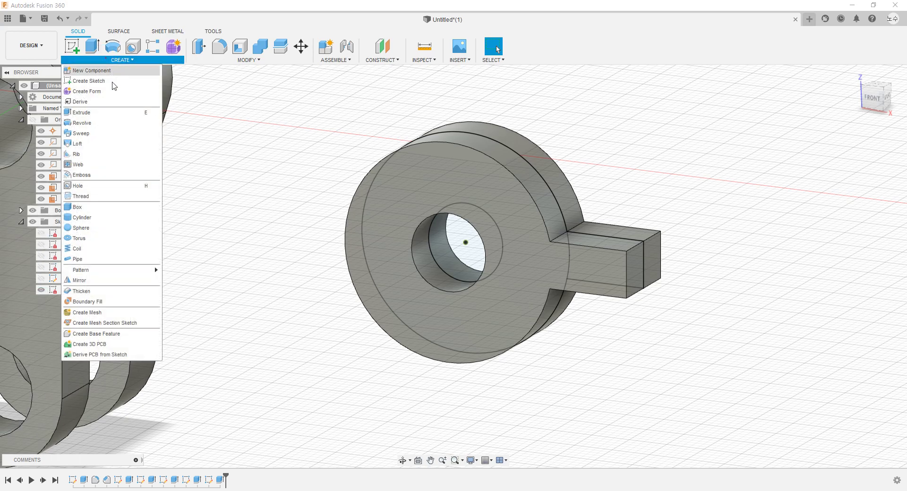
pyautogui.click(107, 113)
pyautogui.keyDown('shift'); pyautogui.moveTo(347, 337); pyautogui.dragTo(350, 336, button='middle'); pyautogui.keyUp('shift')
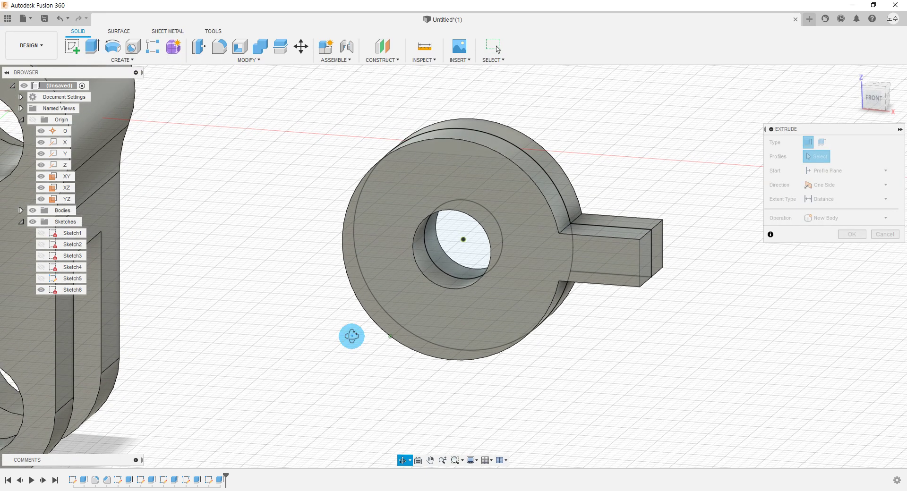
pyautogui.click(439, 234)
pyautogui.hotkey('alt', 'Tab')
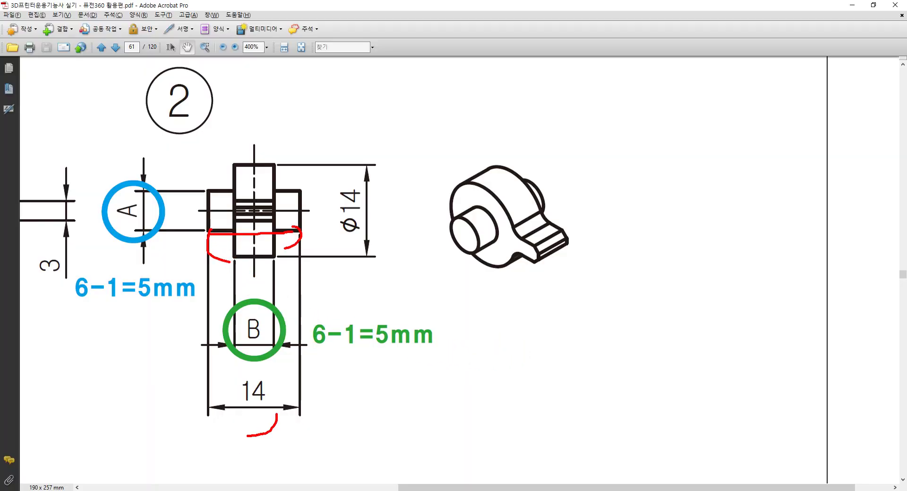
pyautogui.hotkey('alt', 'Tab')
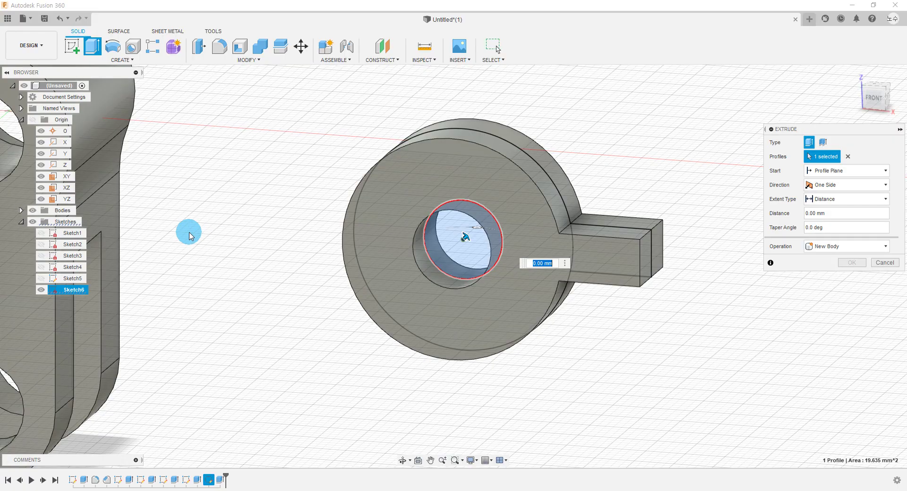
# Extrude the centre circle symmetrically 7 mm, joined to the knob, then hide Sketch6.
pyautogui.click(835, 185)
pyautogui.click(838, 219)
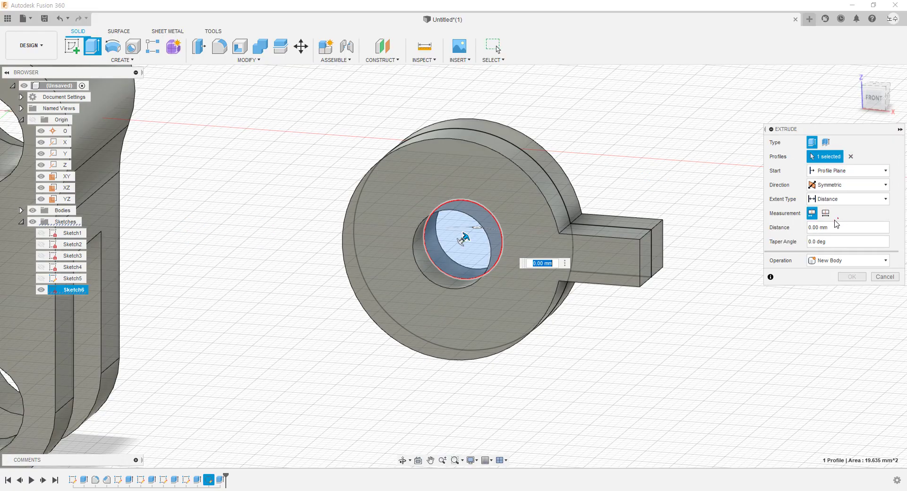
pyautogui.doubleClick(833, 226)
pyautogui.write('7')
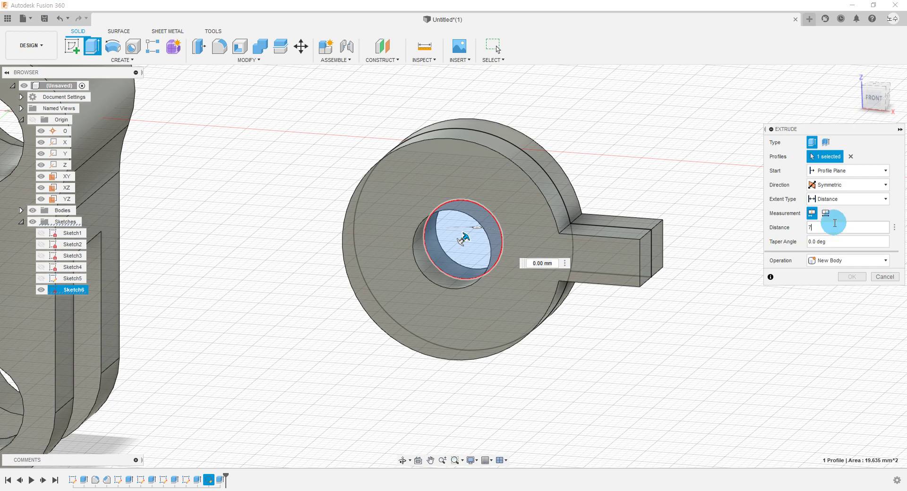
pyautogui.click(630, 340)
pyautogui.keyDown('shift'); pyautogui.moveTo(630, 340); pyautogui.dragTo(591, 348, button='middle'); pyautogui.keyUp('shift')
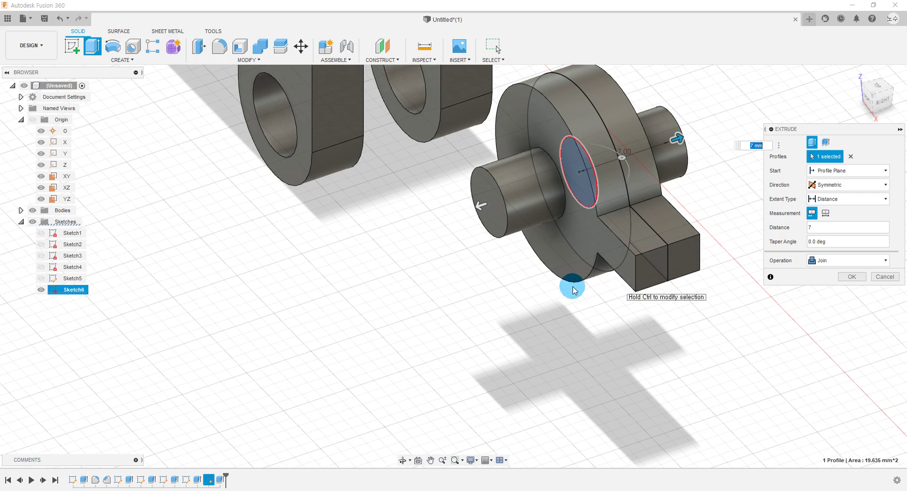
pyautogui.click(843, 277)
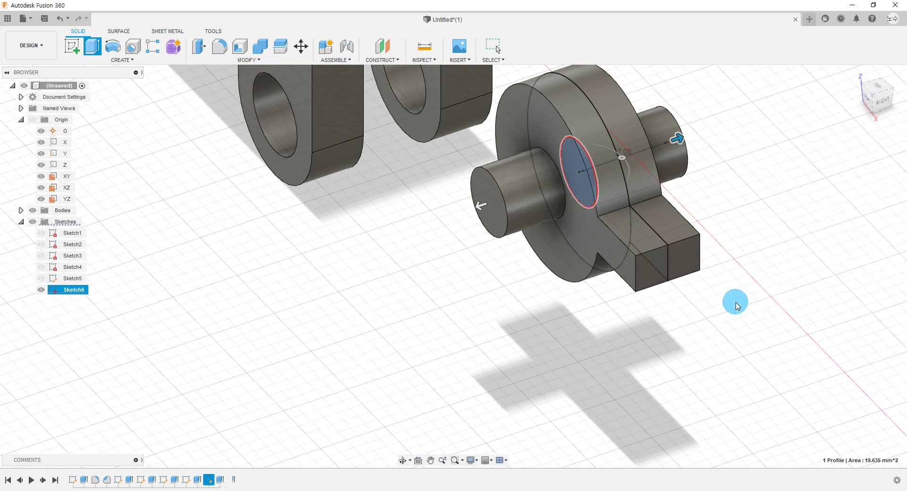
pyautogui.keyDown('shift'); pyautogui.moveTo(563, 234); pyautogui.dragTo(467, 370, button='middle'); pyautogui.keyUp('shift')
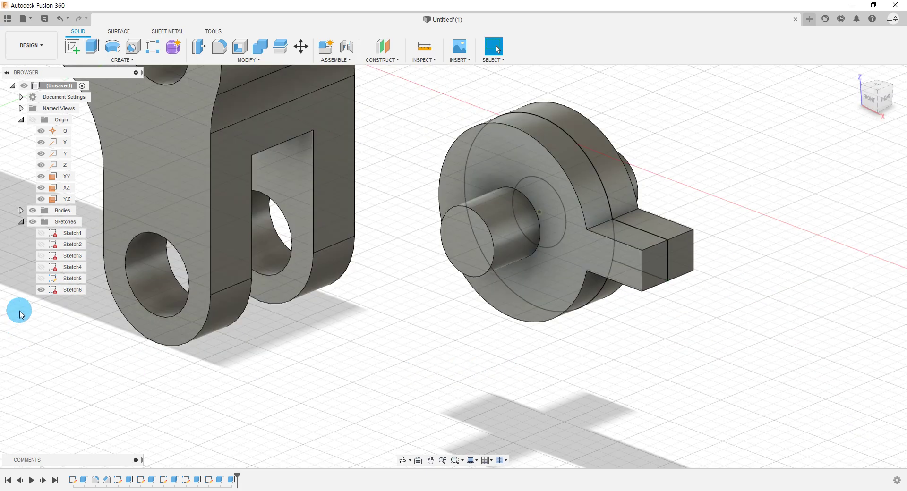
pyautogui.click(40, 291)
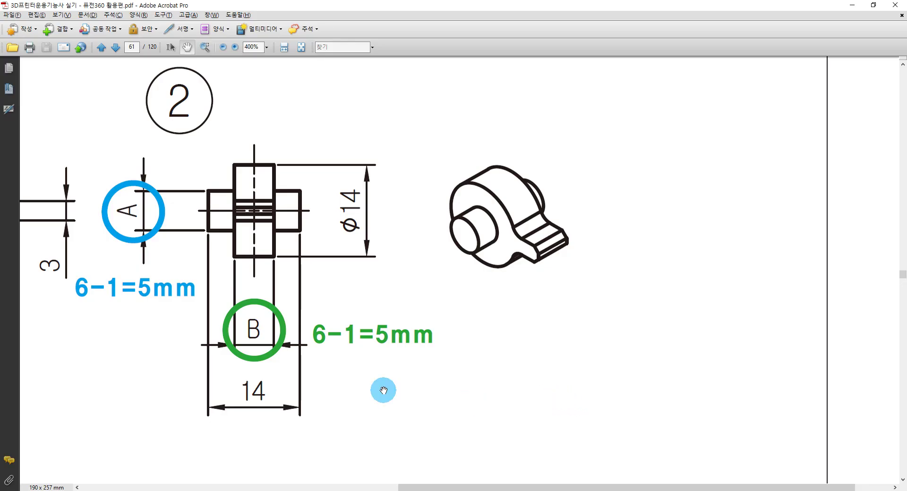
# Read the PDF's general note and underline its C1 chamfer requirement.
pyautogui.scroll(-1, 243, 289)
pyautogui.keyDown('ctrl'); pyautogui.scroll(-1, 618, 305); pyautogui.keyUp('ctrl')
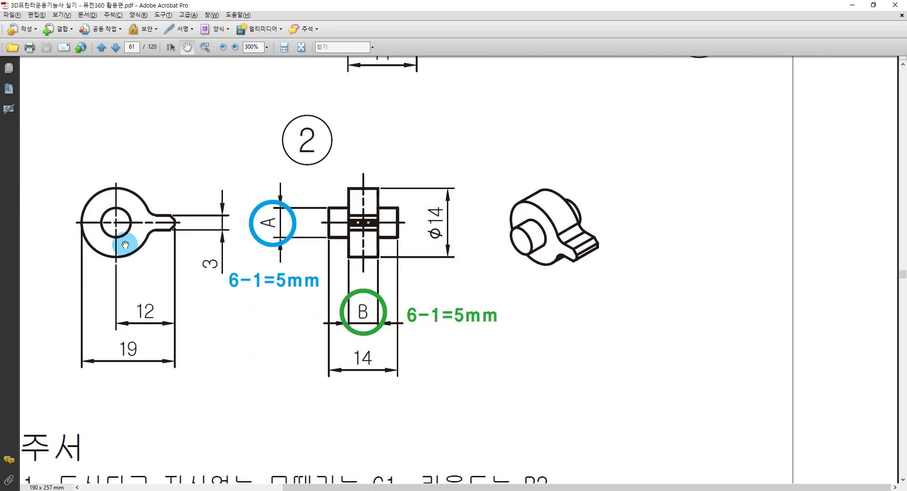
pyautogui.keyDown('ctrl'); pyautogui.scroll(2, 125, 245); pyautogui.keyUp('ctrl')
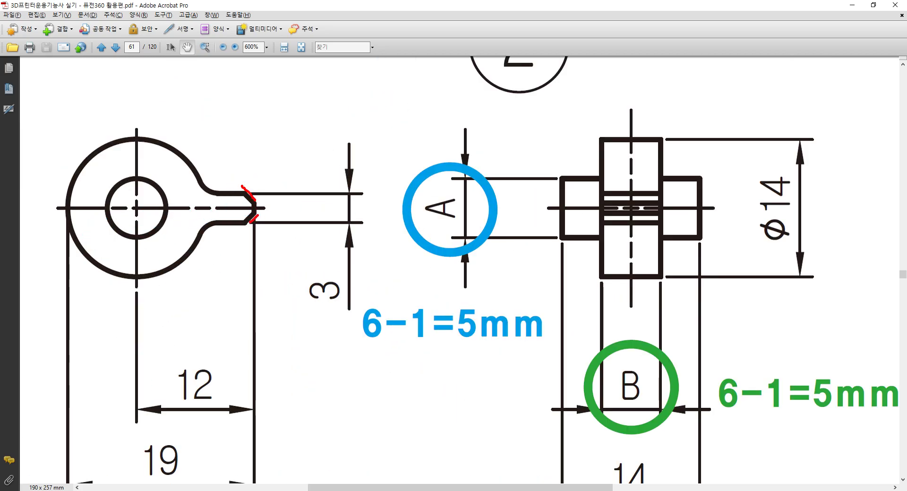
pyautogui.keyDown('ctrl'); pyautogui.scroll(-3, 522, 143); pyautogui.keyUp('ctrl')
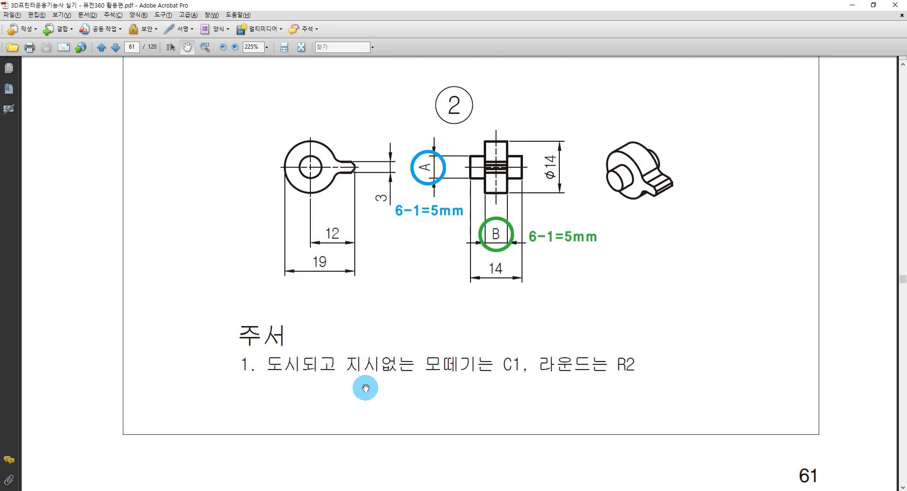
pyautogui.moveTo(510, 378); pyautogui.dragTo(513, 375)
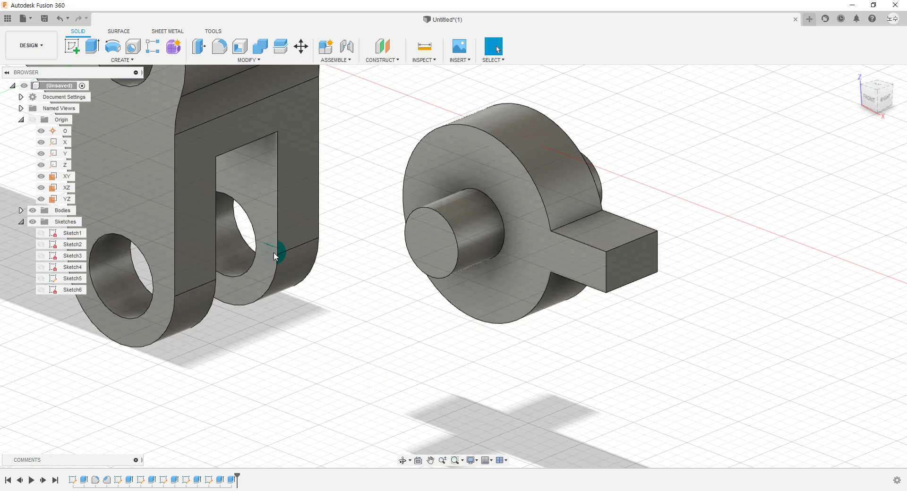
# Chamfer the tab's top and bottom end edges by 1 mm.
pyautogui.click(258, 61)
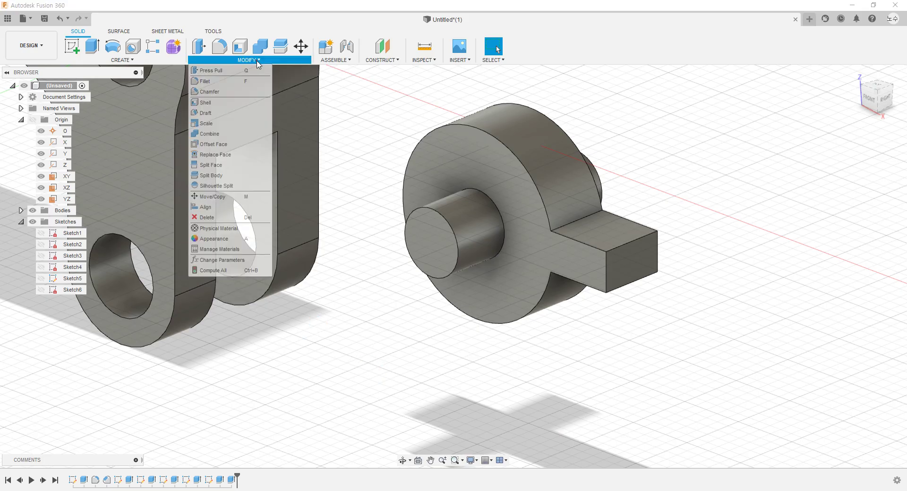
pyautogui.click(221, 96)
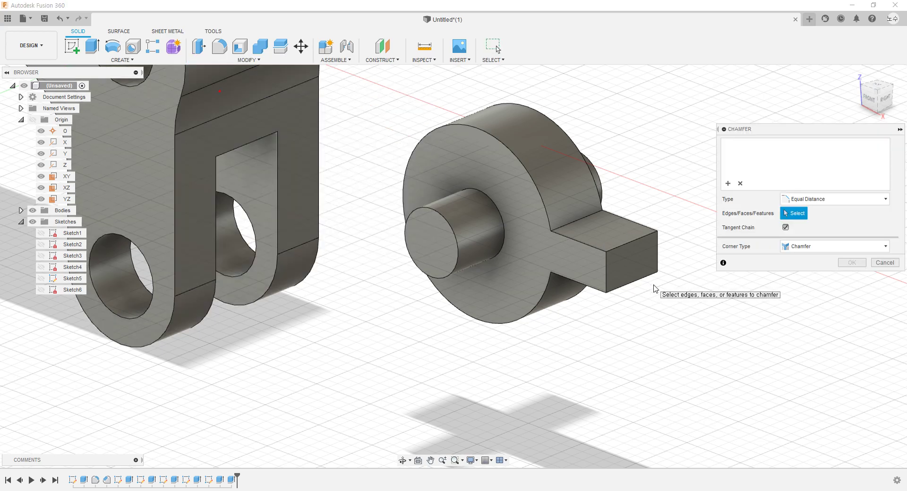
pyautogui.scroll(2, 653, 288)
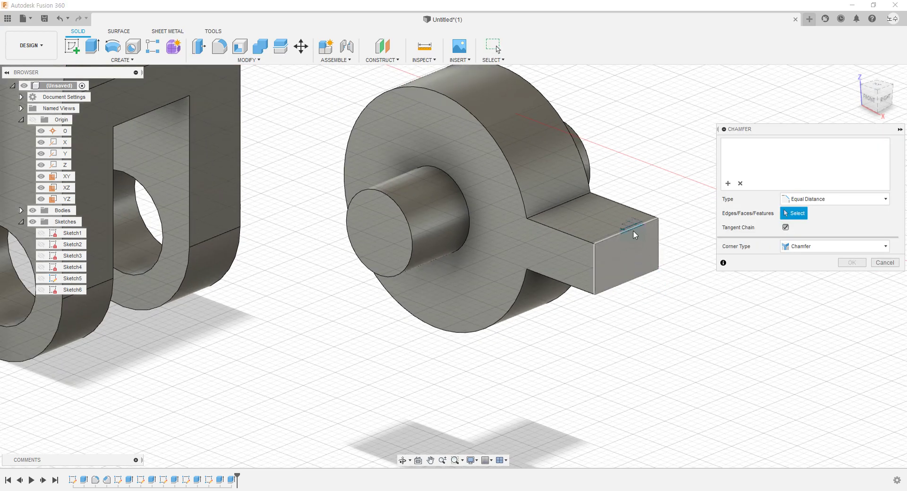
pyautogui.click(633, 230)
pyautogui.click(639, 277)
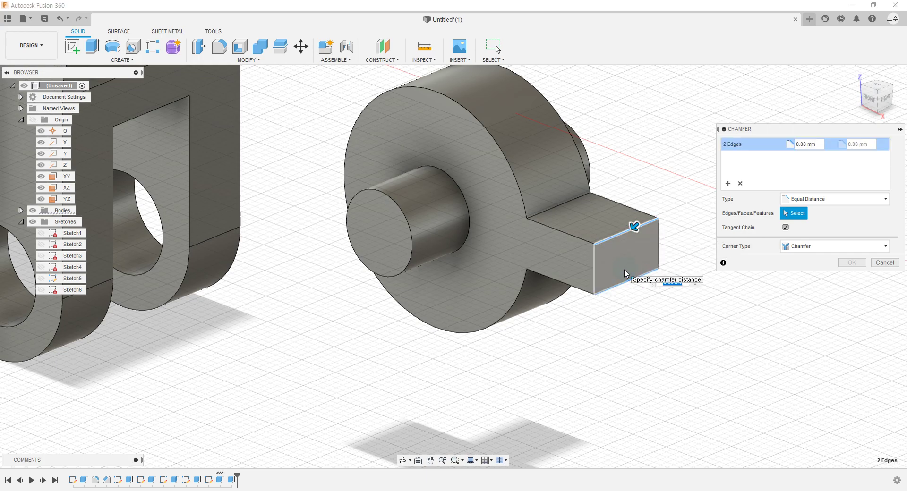
pyautogui.click(782, 158)
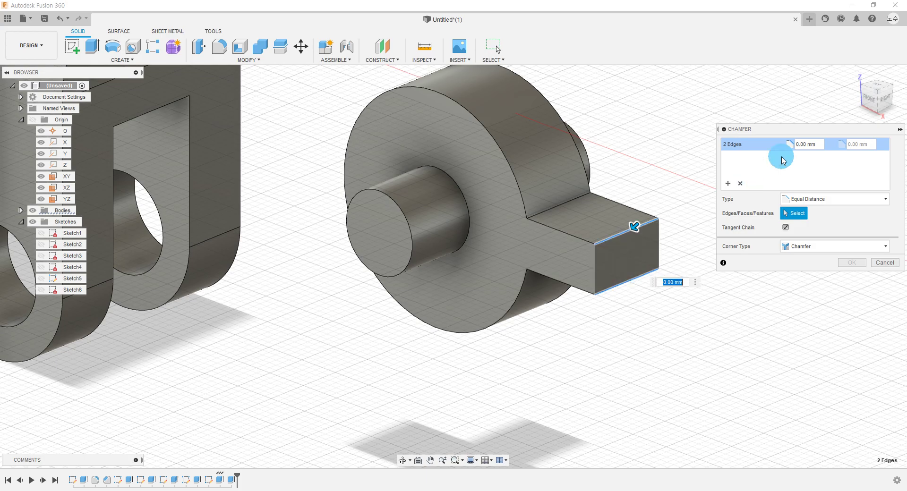
pyautogui.write('1')
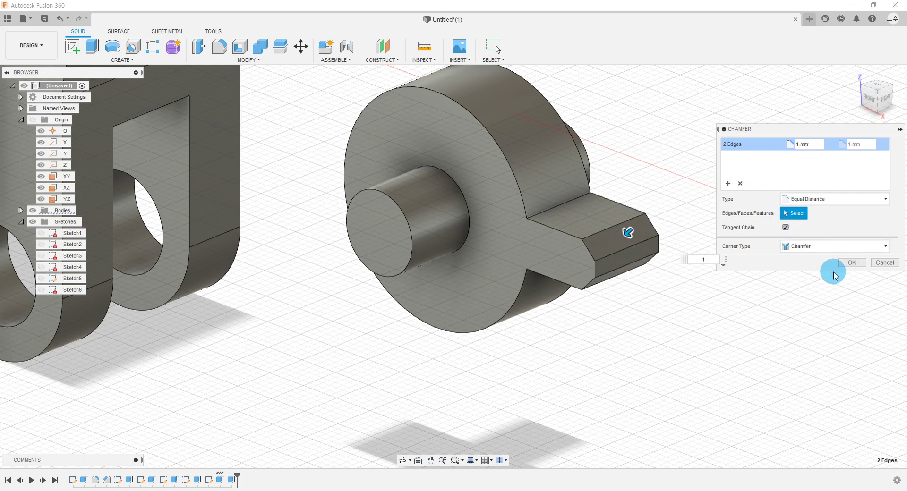
pyautogui.click(840, 273)
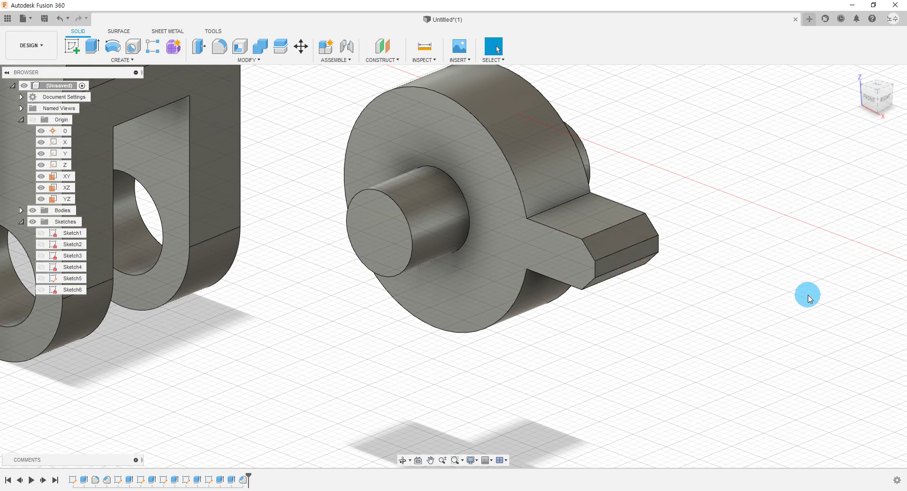
pyautogui.scroll(-2, 808, 299)
pyautogui.hotkey('alt', 'Tab')
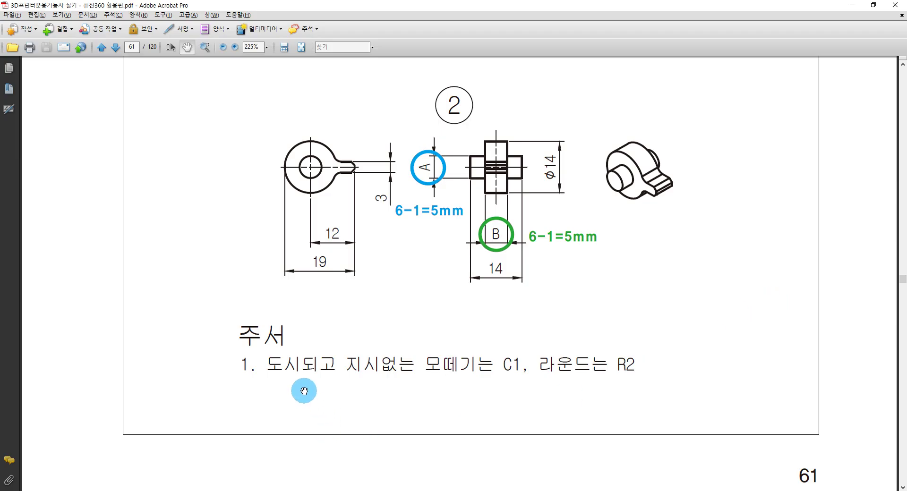
# Zoom into the tab's rounded corners in the PDF and underline the R2 rounds note.
pyautogui.scroll(1, 325, 382)
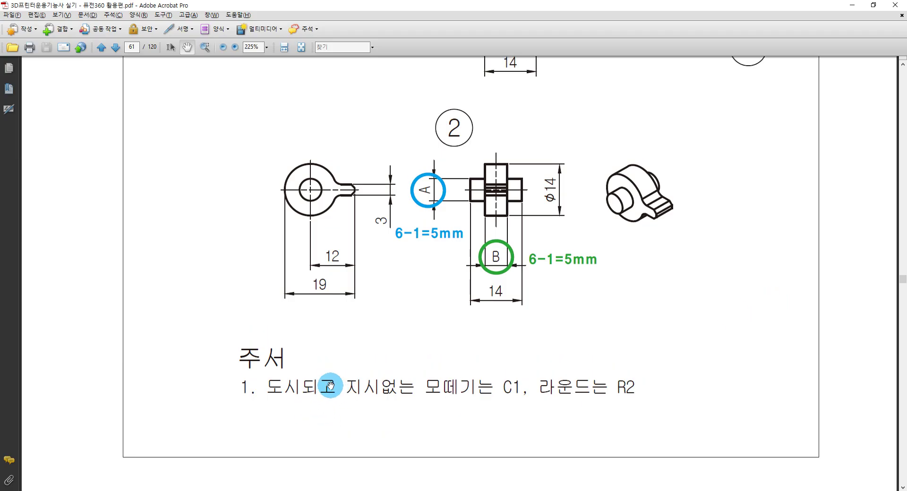
pyautogui.keyDown('ctrl'); pyautogui.scroll(4, 333, 196); pyautogui.keyUp('ctrl')
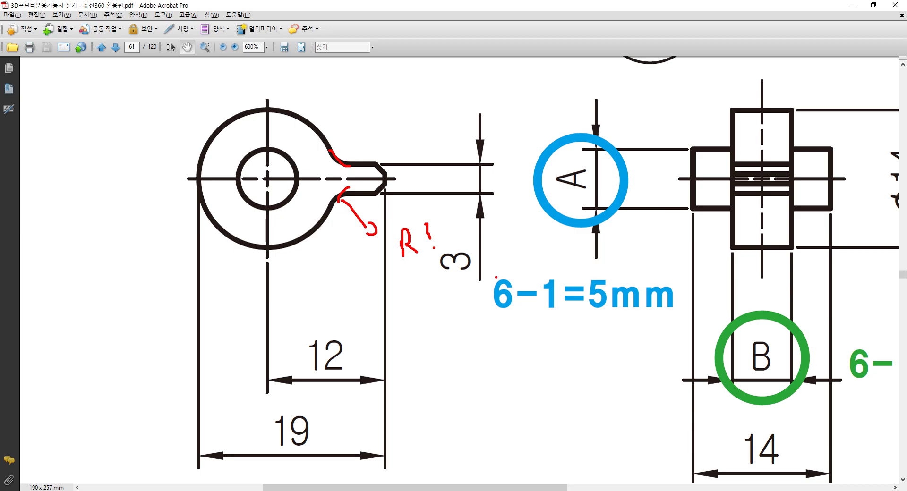
pyautogui.keyDown('ctrl'); pyautogui.scroll(-2, 328, 117); pyautogui.keyUp('ctrl')
pyautogui.scroll(-2, 567, 429)
pyautogui.moveTo(307, 397); pyautogui.dragTo(454, 394)
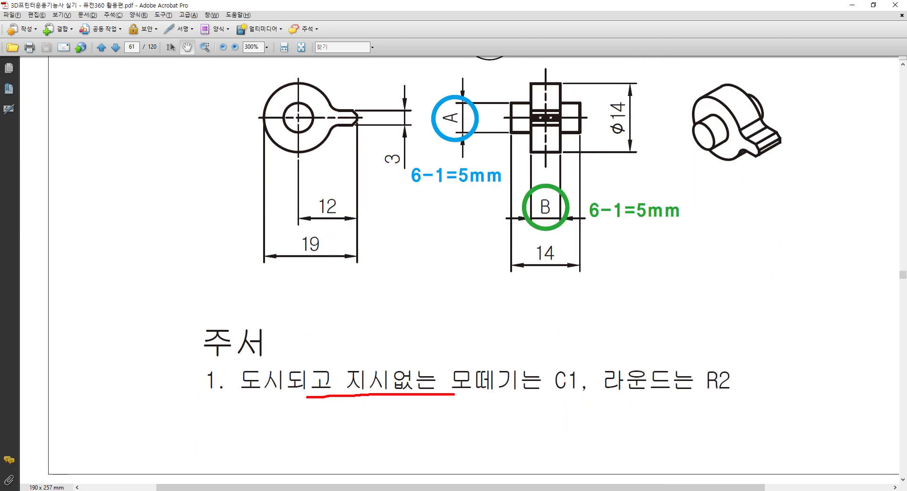
pyautogui.moveTo(726, 390); pyautogui.dragTo(741, 382)
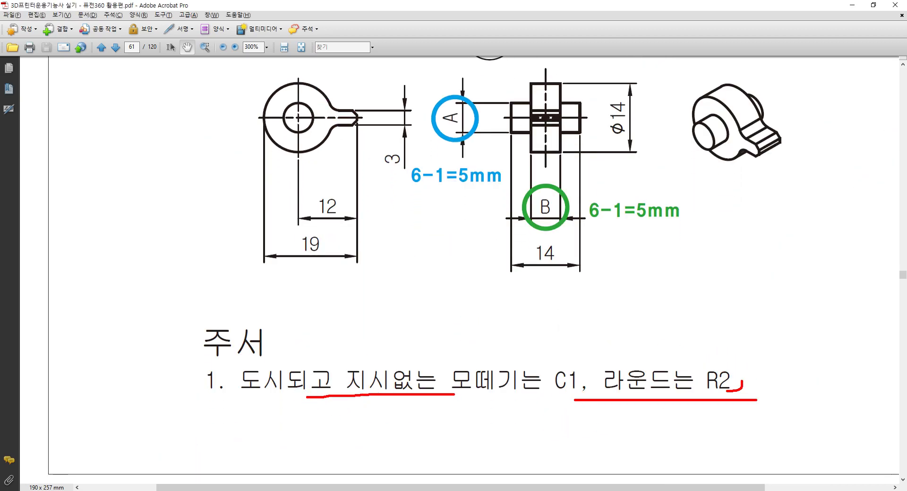
# Start a fillet on the upper and lower edges where the tab meets the disc.
pyautogui.press('Escape')
pyautogui.hotkey('alt', 'Tab')
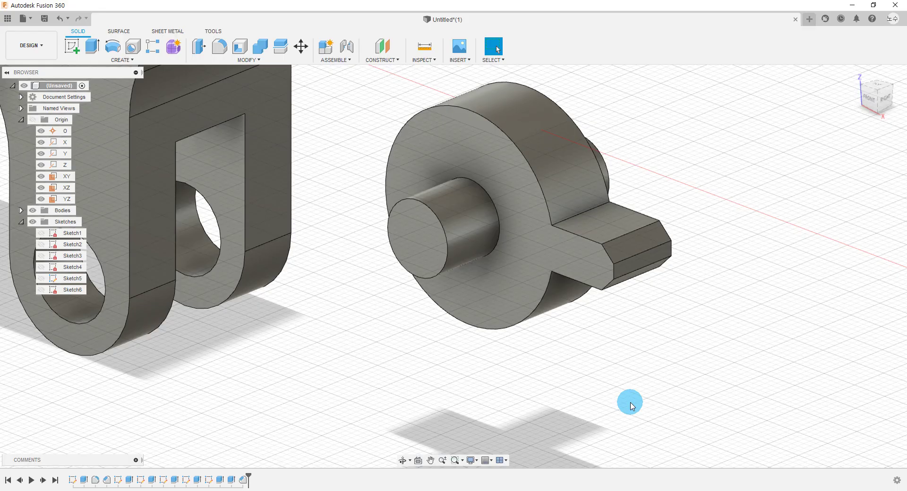
pyautogui.click(249, 60)
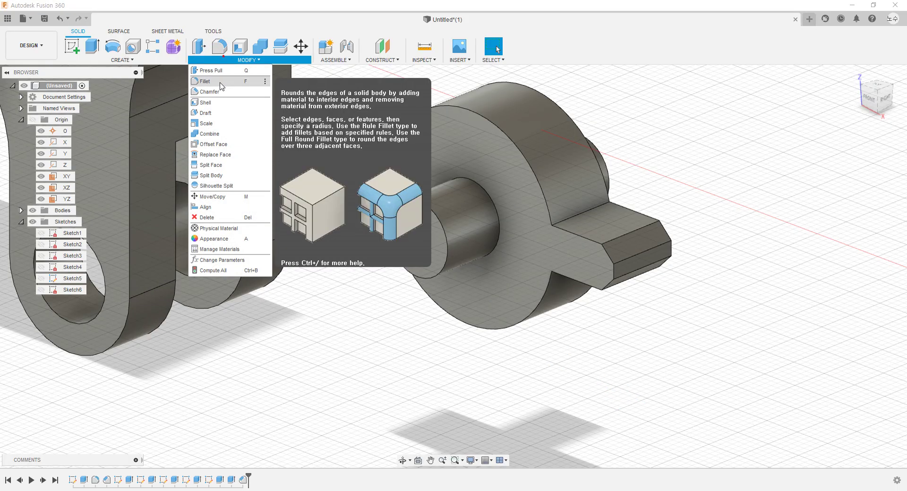
pyautogui.click(219, 81)
pyautogui.click(589, 208)
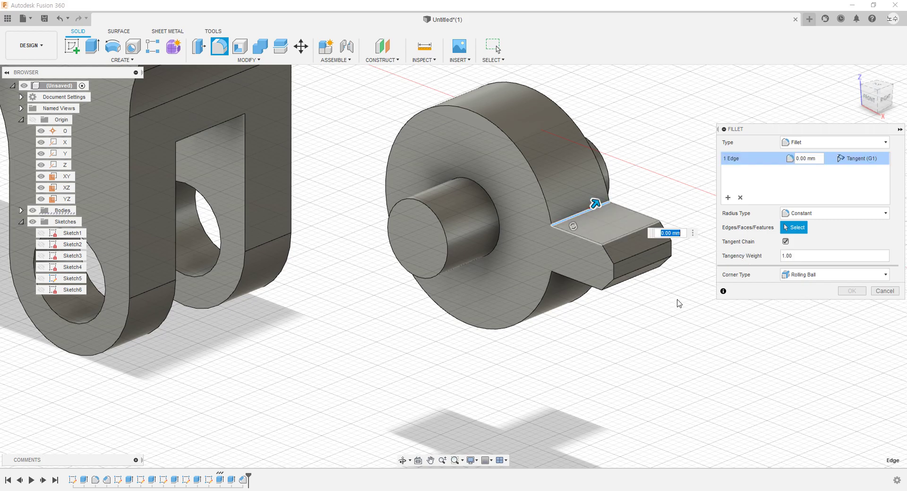
pyautogui.moveTo(589, 209)
pyautogui.keyDown('shift'); pyautogui.mouseDown(button='middle')
pyautogui.moveTo(684, 269)
pyautogui.moveTo(591, 307)
pyautogui.mouseUp(button='middle'); pyautogui.keyUp('shift')
pyautogui.click(567, 309)
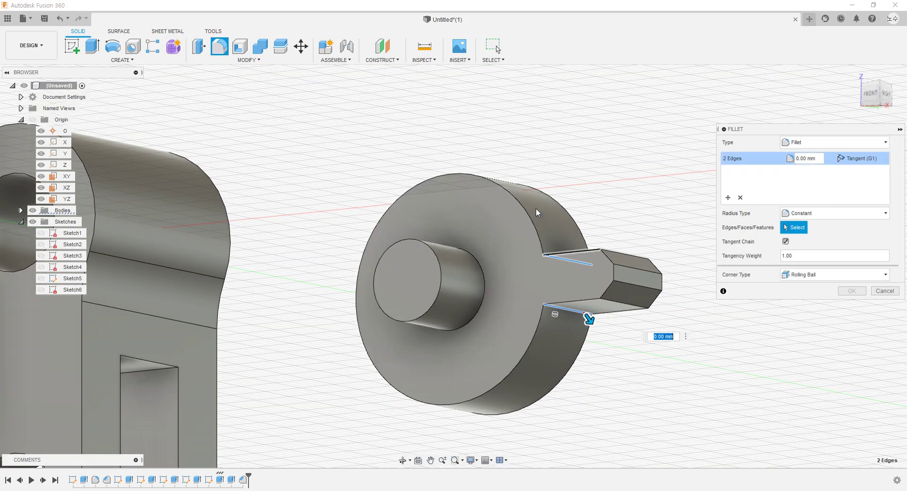
pyautogui.write('2')
# Set the fillet radius to 2 mm, compare with the drawing, and commit it.
pyautogui.press('Return')
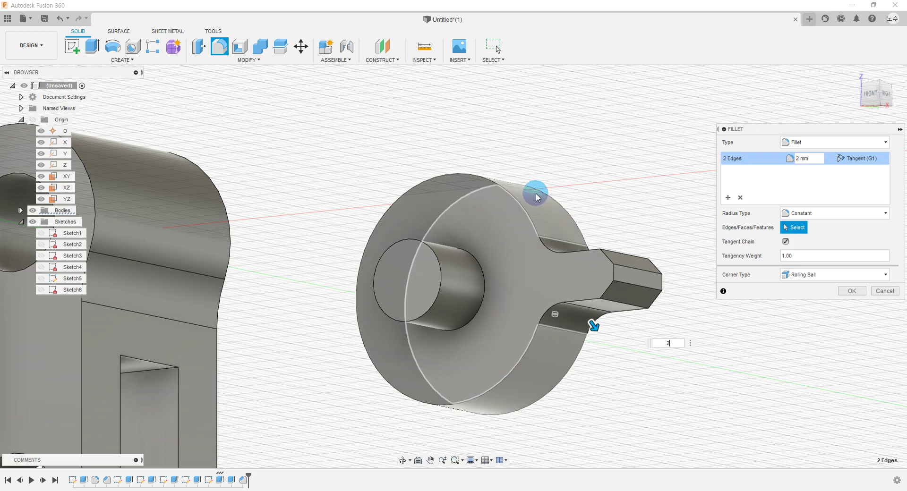
pyautogui.keyDown('shift'); pyautogui.moveTo(583, 384); pyautogui.dragTo(583, 378, button='middle'); pyautogui.keyUp('shift')
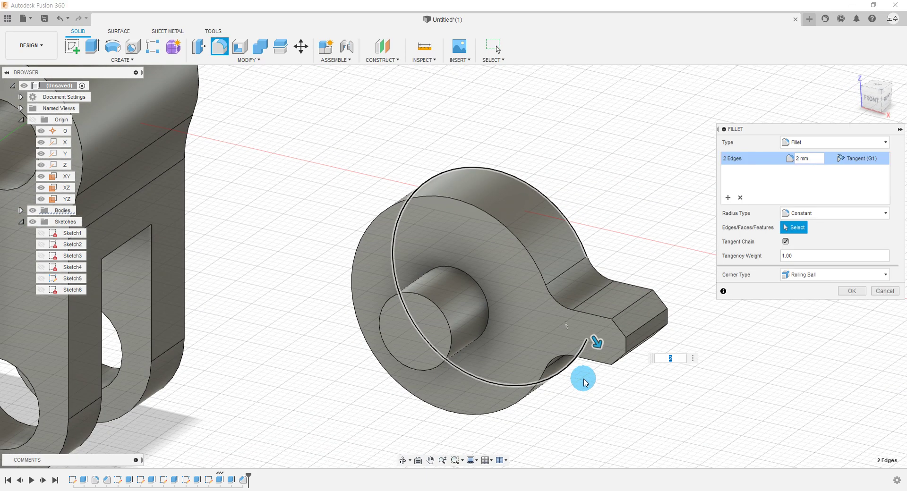
pyautogui.hotkey('alt', 'Tab')
pyautogui.hotkey('alt', 'Tab')
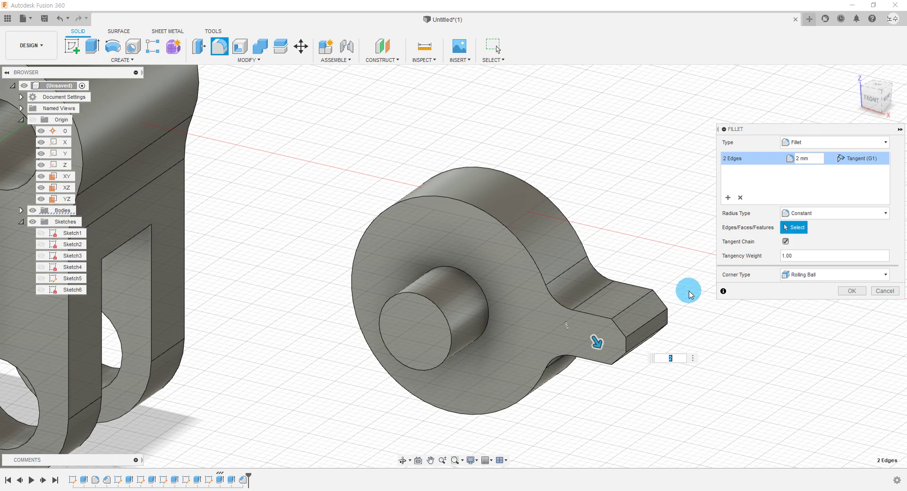
pyautogui.click(865, 293)
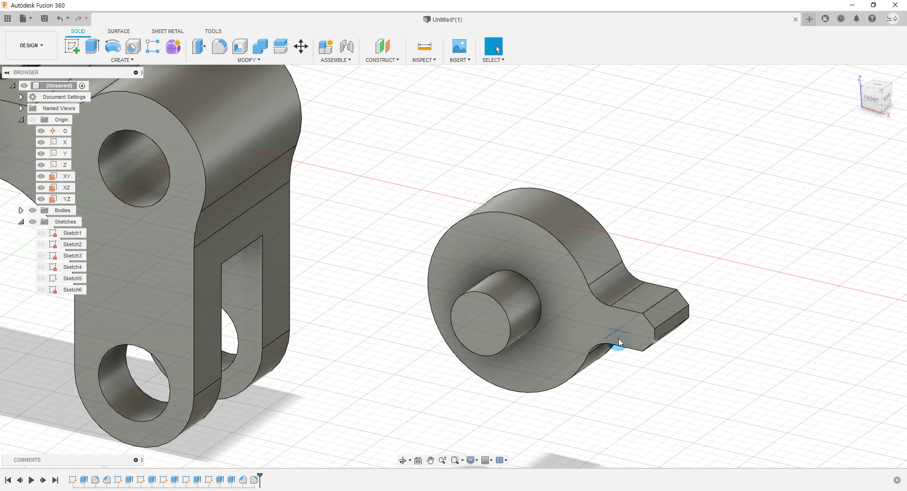
pyautogui.scroll(-1, 614, 347)
pyautogui.scroll(-1, 640, 364)
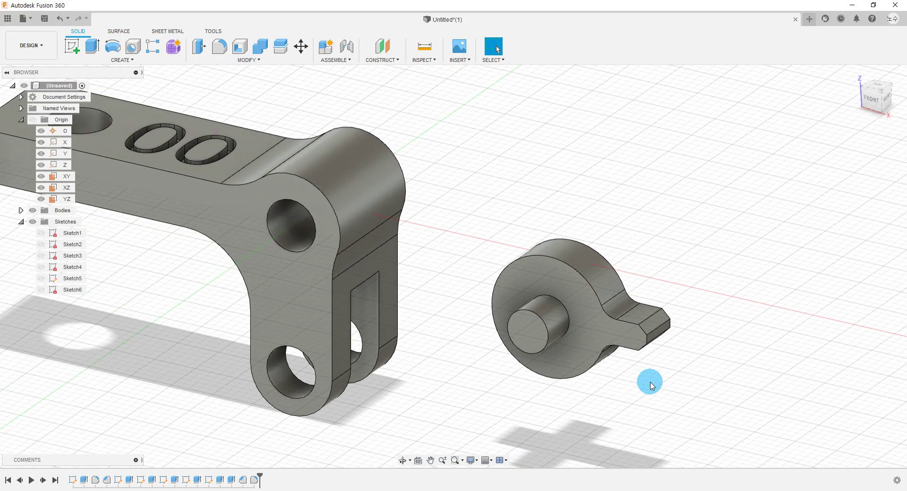
pyautogui.hotkey('alt', 'Tab')
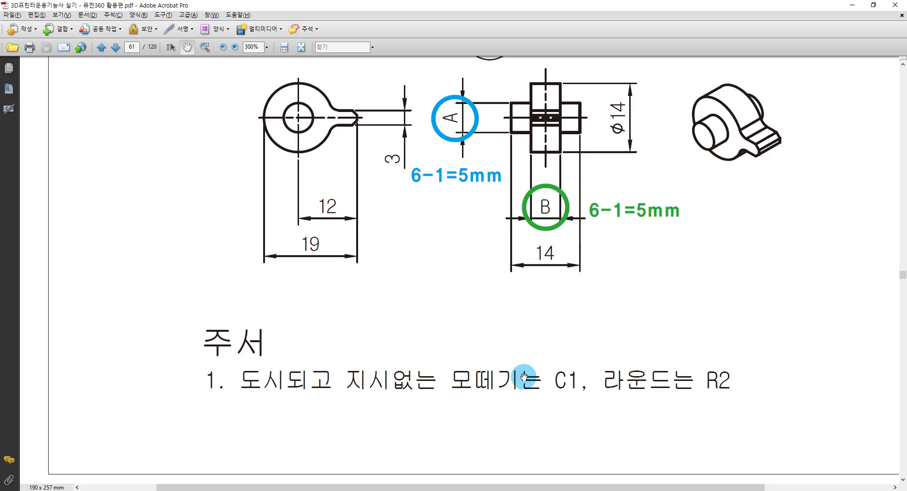
# Review the bracket drawing's dimensions in the PDF, then reorient the Fusion model.
pyautogui.scroll(3, 614, 366)
pyautogui.scroll(2, 614, 365)
pyautogui.keyDown('ctrl'); pyautogui.scroll(-1, 609, 375); pyautogui.keyUp('ctrl')
pyautogui.scroll(3, 609, 374)
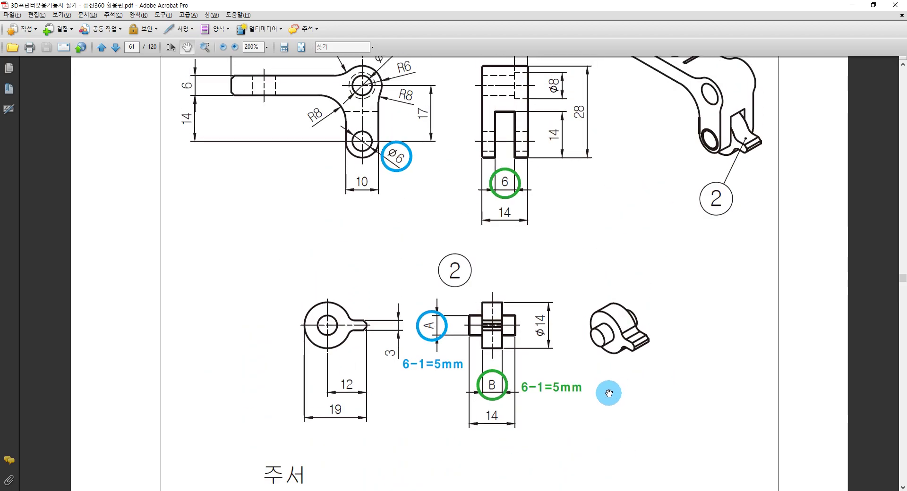
pyautogui.scroll(3, 601, 395)
pyautogui.scroll(1, 609, 395)
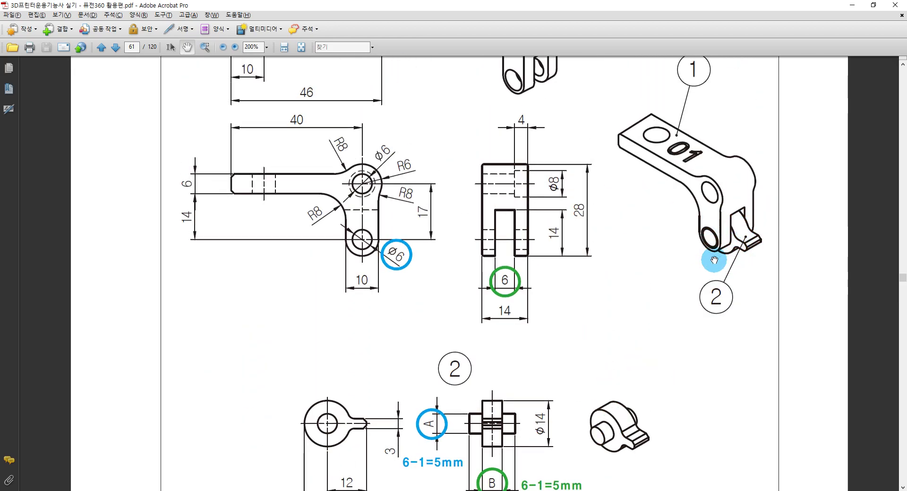
pyautogui.hotkey('alt', 'Tab')
pyautogui.moveTo(290, 373)
pyautogui.keyDown('shift'); pyautogui.mouseDown(button='middle')
pyautogui.moveTo(379, 318)
pyautogui.moveTo(38, 250)
pyautogui.mouseUp(button='middle'); pyautogui.keyUp('shift')
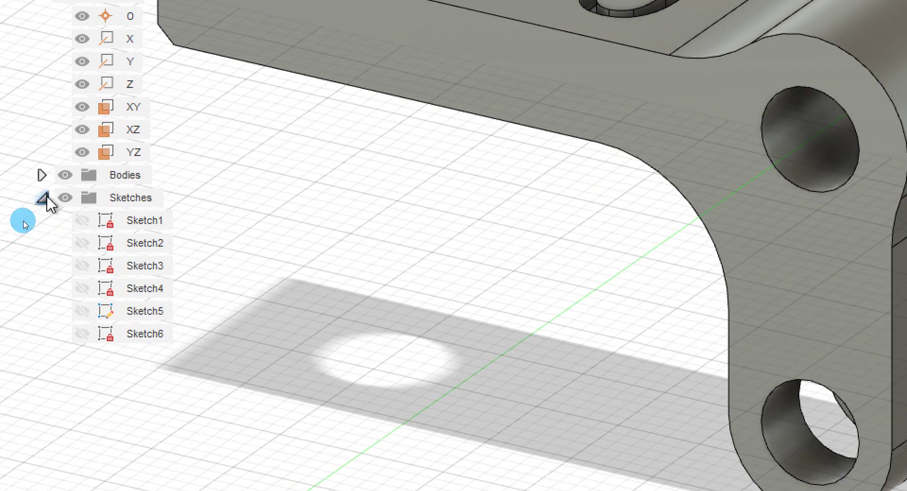
# Select Body1 (bracket) and Body2 (knob) and create components from the two bodies.
pyautogui.click(21, 222)
pyautogui.click(38, 178)
pyautogui.scroll(-2, 257, 282)
pyautogui.scroll(-2, 172, 223)
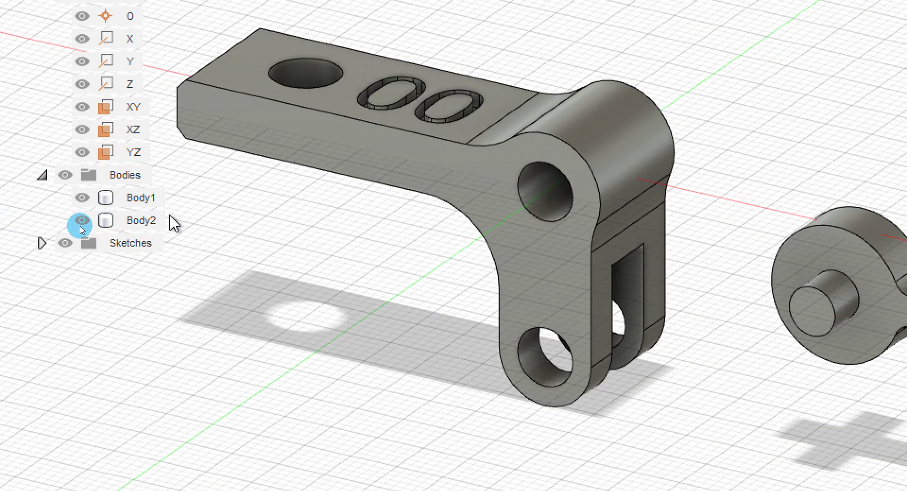
pyautogui.click(150, 201)
pyautogui.keyDown('shift'); pyautogui.click(151, 223); pyautogui.keyUp('shift')
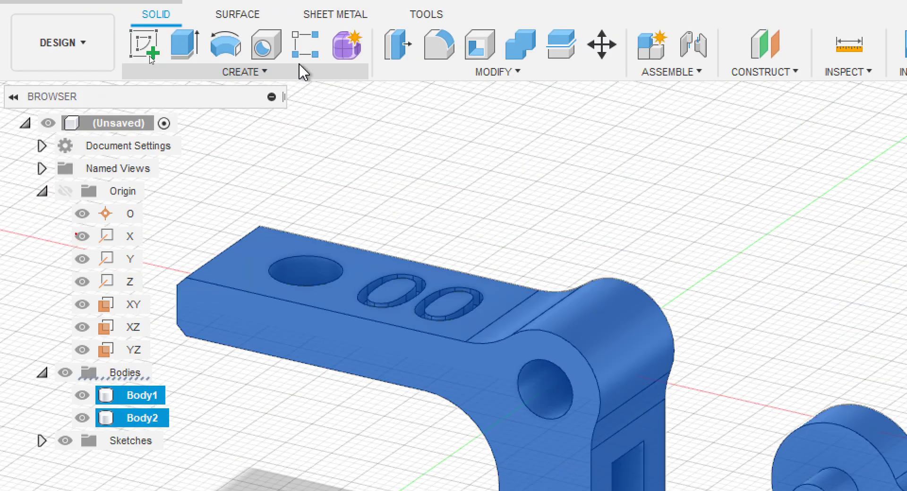
pyautogui.rightClick(155, 415)
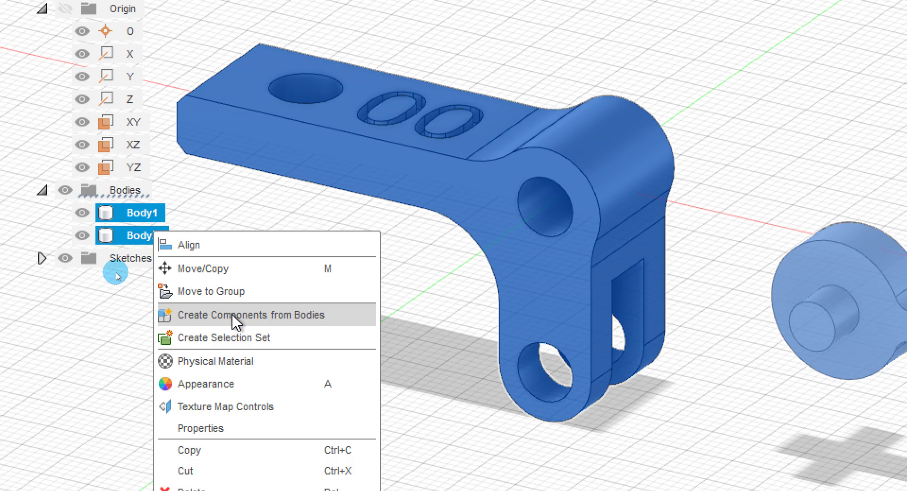
pyautogui.click(233, 316)
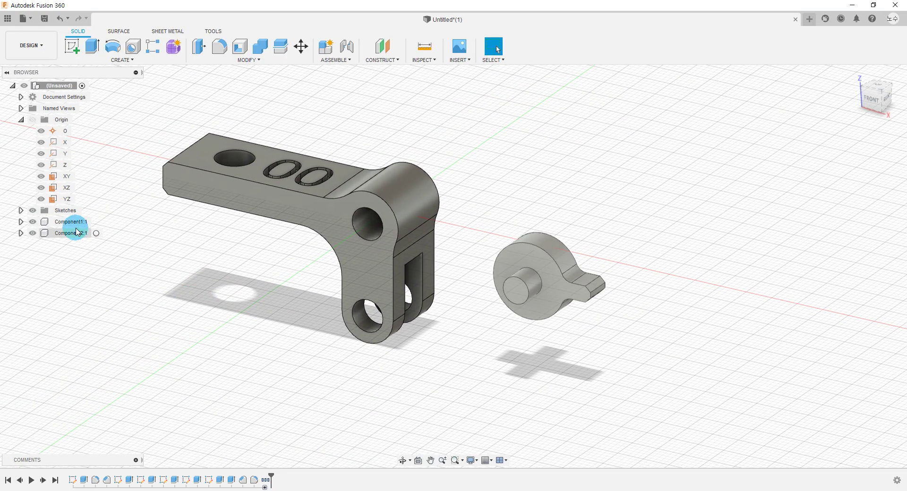
# Activate Component1:1, the bracket, then clear the selection.
pyautogui.click(75, 222)
pyautogui.rightClick(76, 224)
pyautogui.click(102, 19)
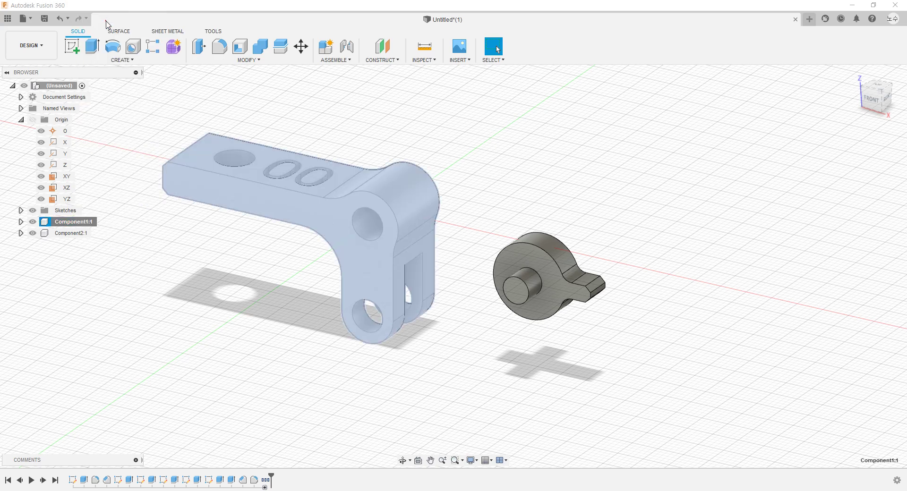
pyautogui.click(511, 171)
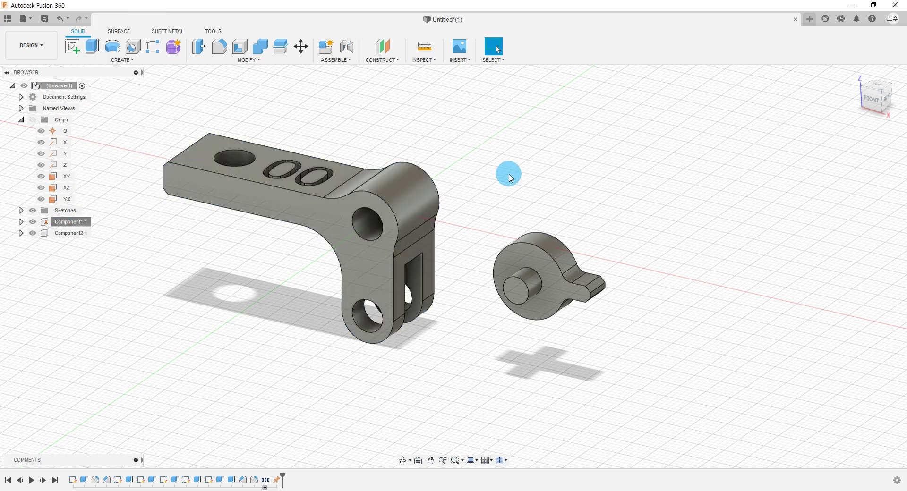
# Start a joint, review its motion type, and snap the first origin to the knob's shaft end.
pyautogui.click(329, 58)
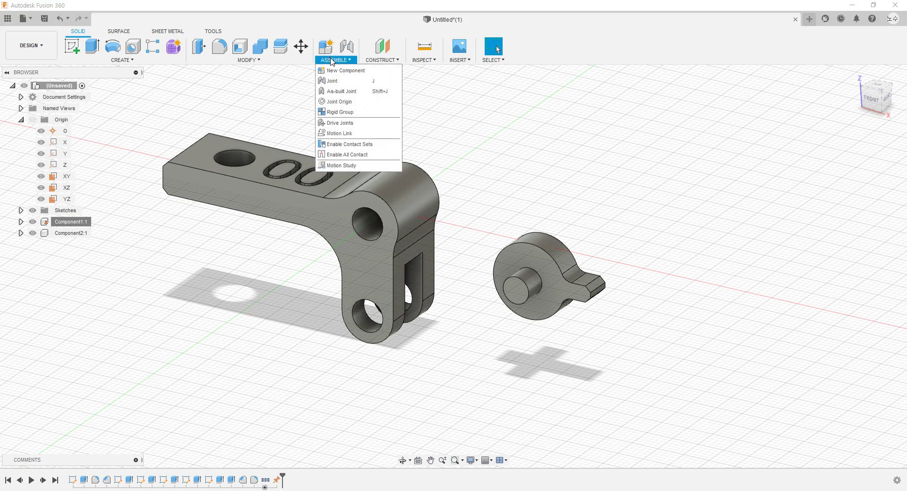
pyautogui.click(357, 82)
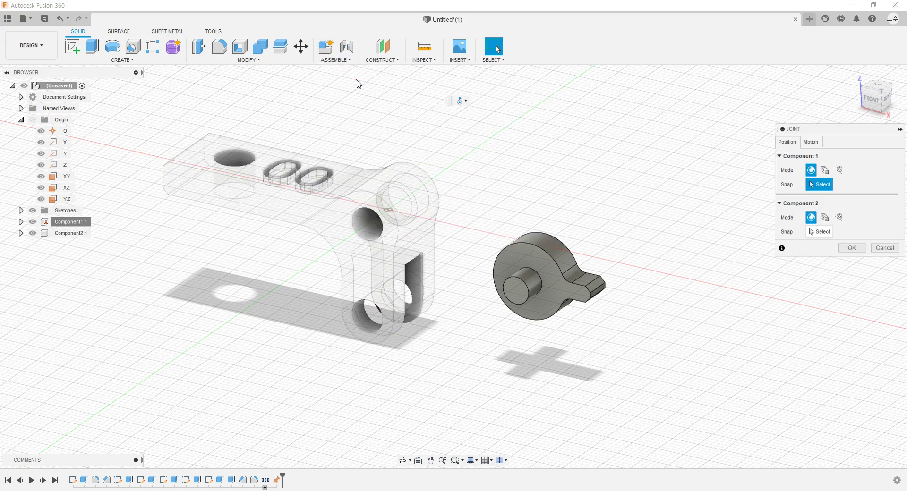
pyautogui.click(811, 142)
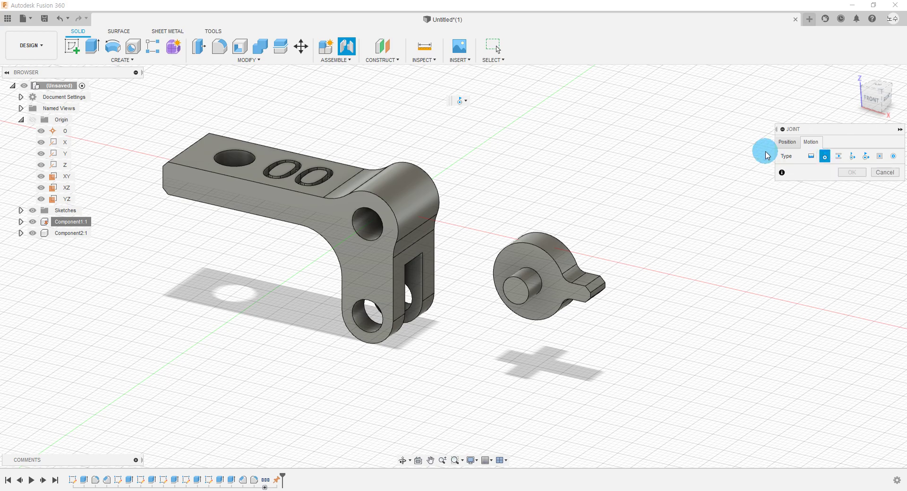
pyautogui.click(788, 143)
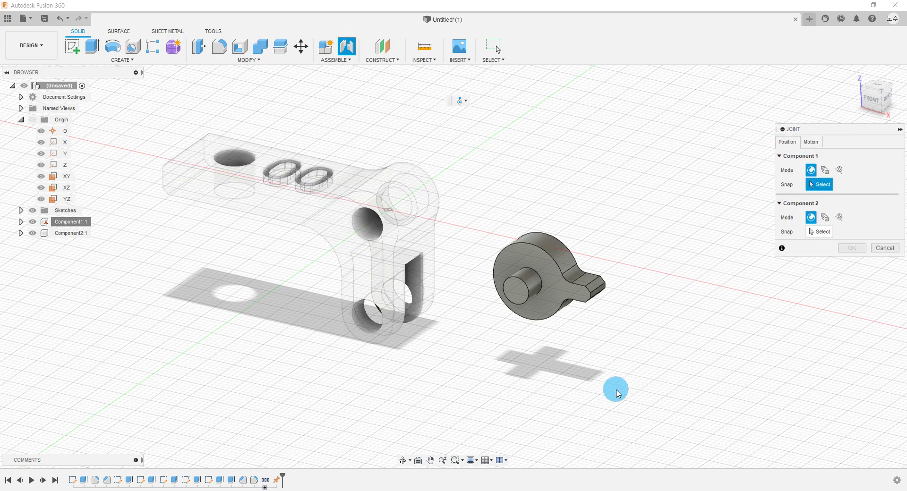
pyautogui.scroll(2, 435, 329)
pyautogui.scroll(2, 442, 331)
pyautogui.scroll(2, 473, 326)
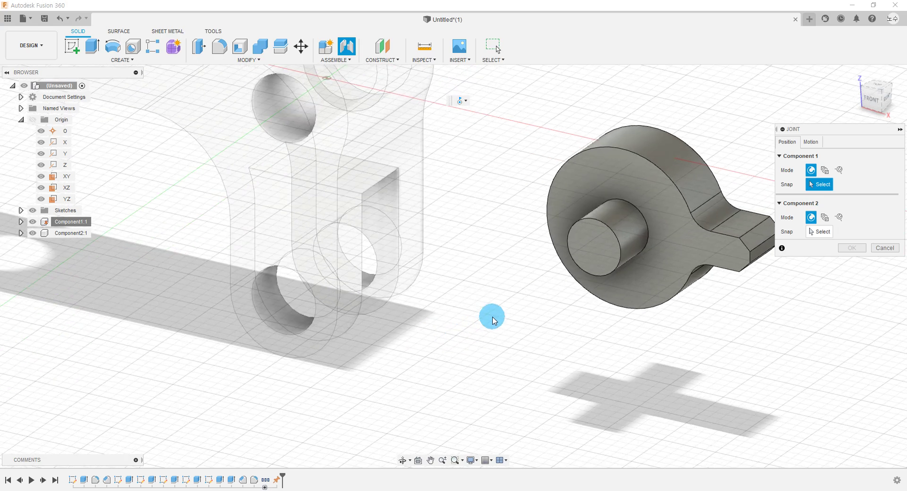
pyautogui.click(603, 224)
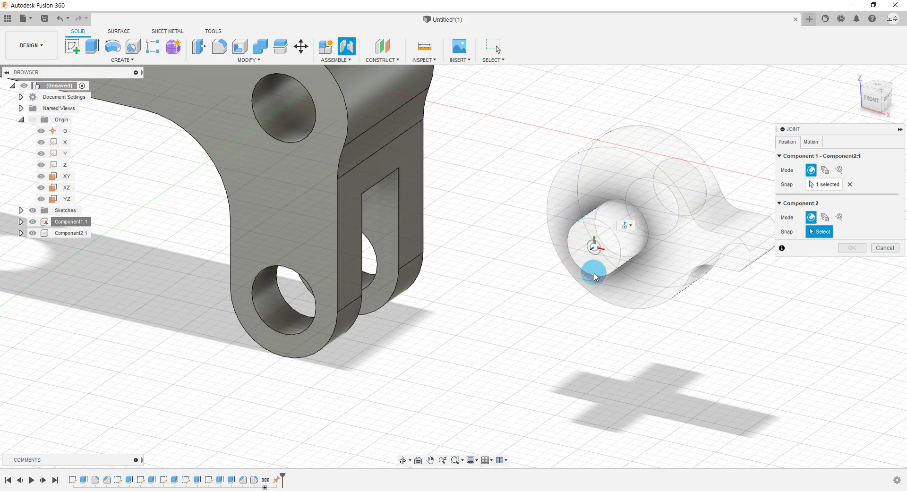
# Seat the knob's shaft in the bracket's lower hole and confirm the revolute joint.
pyautogui.moveTo(385, 379); pyautogui.dragTo(425, 382, button='middle')
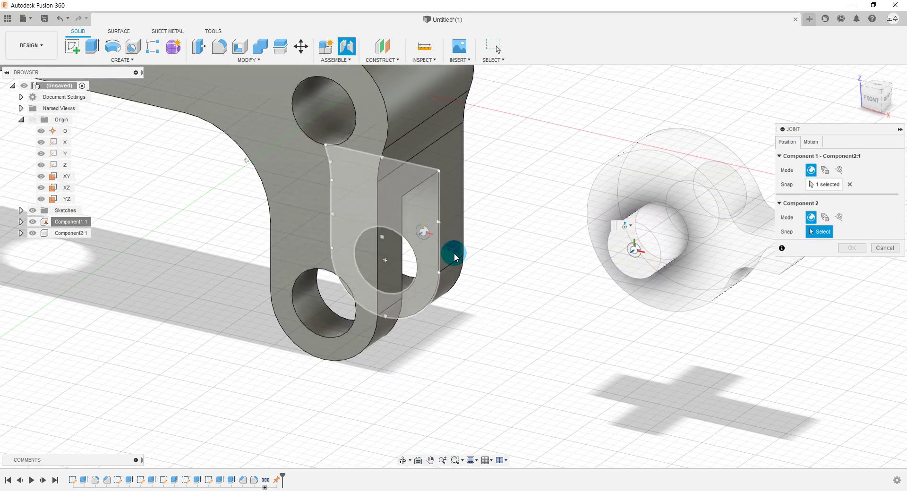
pyautogui.click(332, 276)
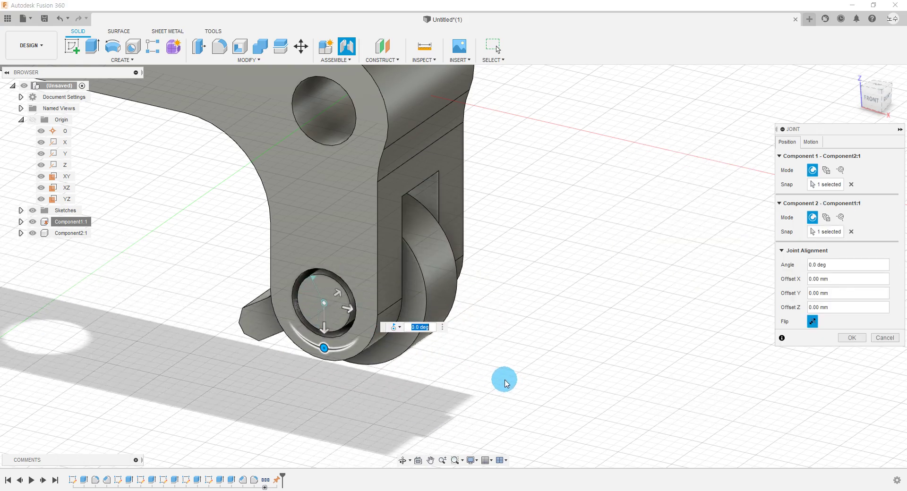
pyautogui.moveTo(504, 381)
pyautogui.keyDown('shift'); pyautogui.mouseDown(button='middle')
pyautogui.moveTo(458, 356)
pyautogui.moveTo(437, 358)
pyautogui.moveTo(476, 361)
pyautogui.moveTo(488, 371)
pyautogui.moveTo(482, 396)
pyautogui.mouseUp(button='middle'); pyautogui.keyUp('shift')
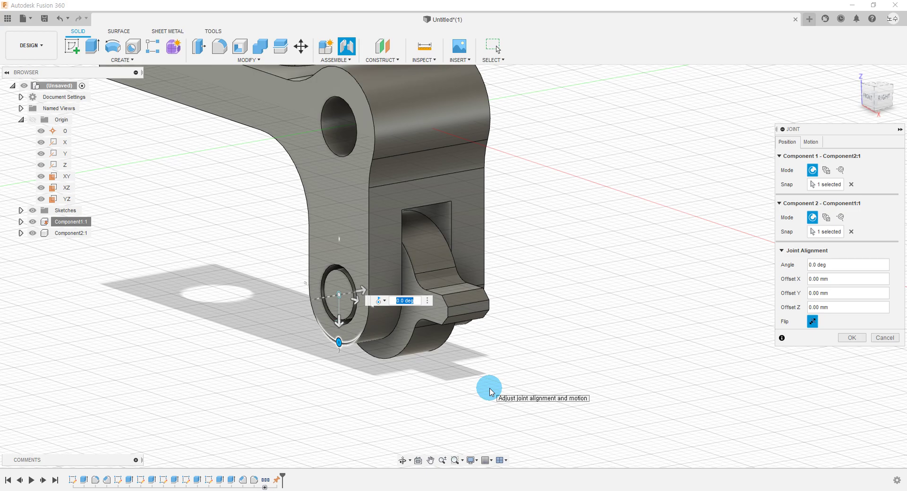
pyautogui.click(850, 337)
pyautogui.scroll(1, 680, 336)
pyautogui.scroll(2, 683, 343)
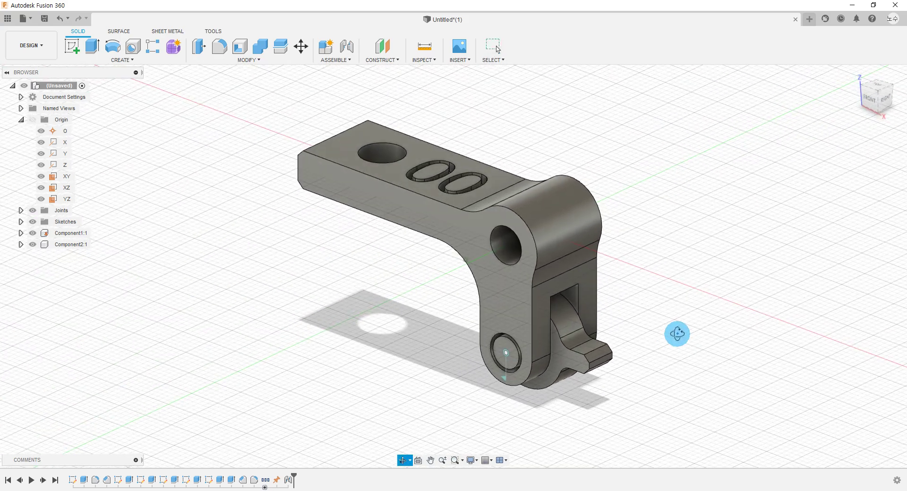